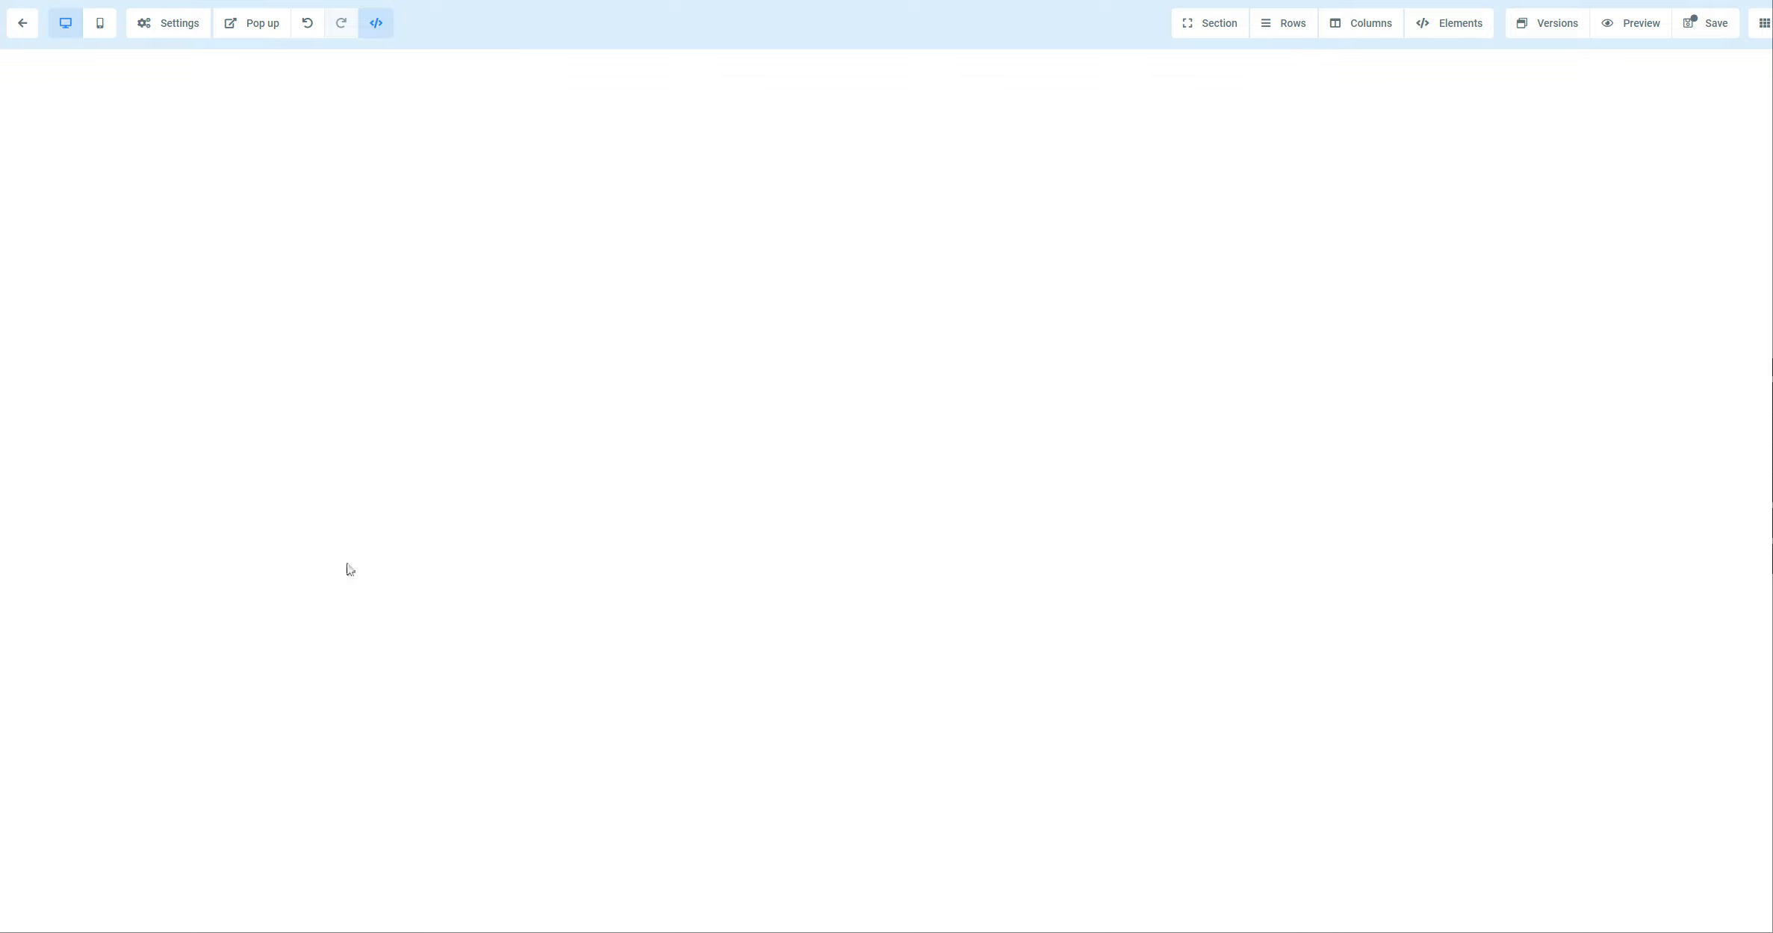
# Check the blank page in the mobile layout and return to the desktop layout
pyautogui.click(106, 42)
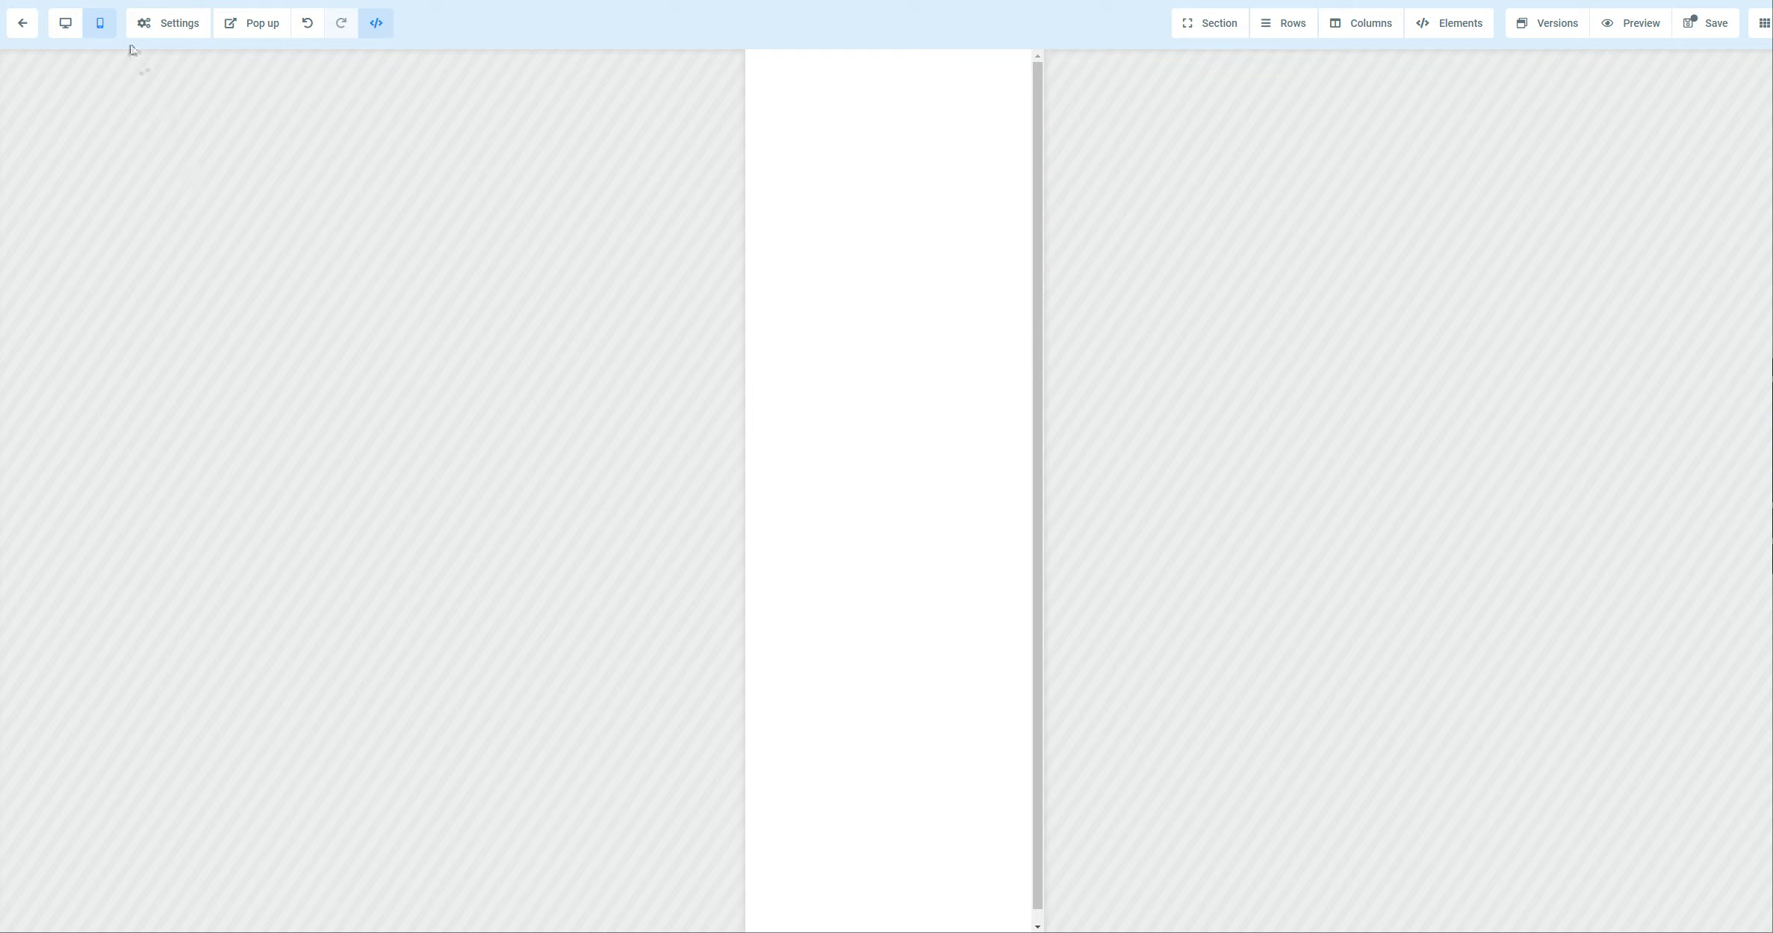
pyautogui.click(59, 27)
# Review the page's SEO Meta Data fields and close them without entering anything
pyautogui.click(163, 34)
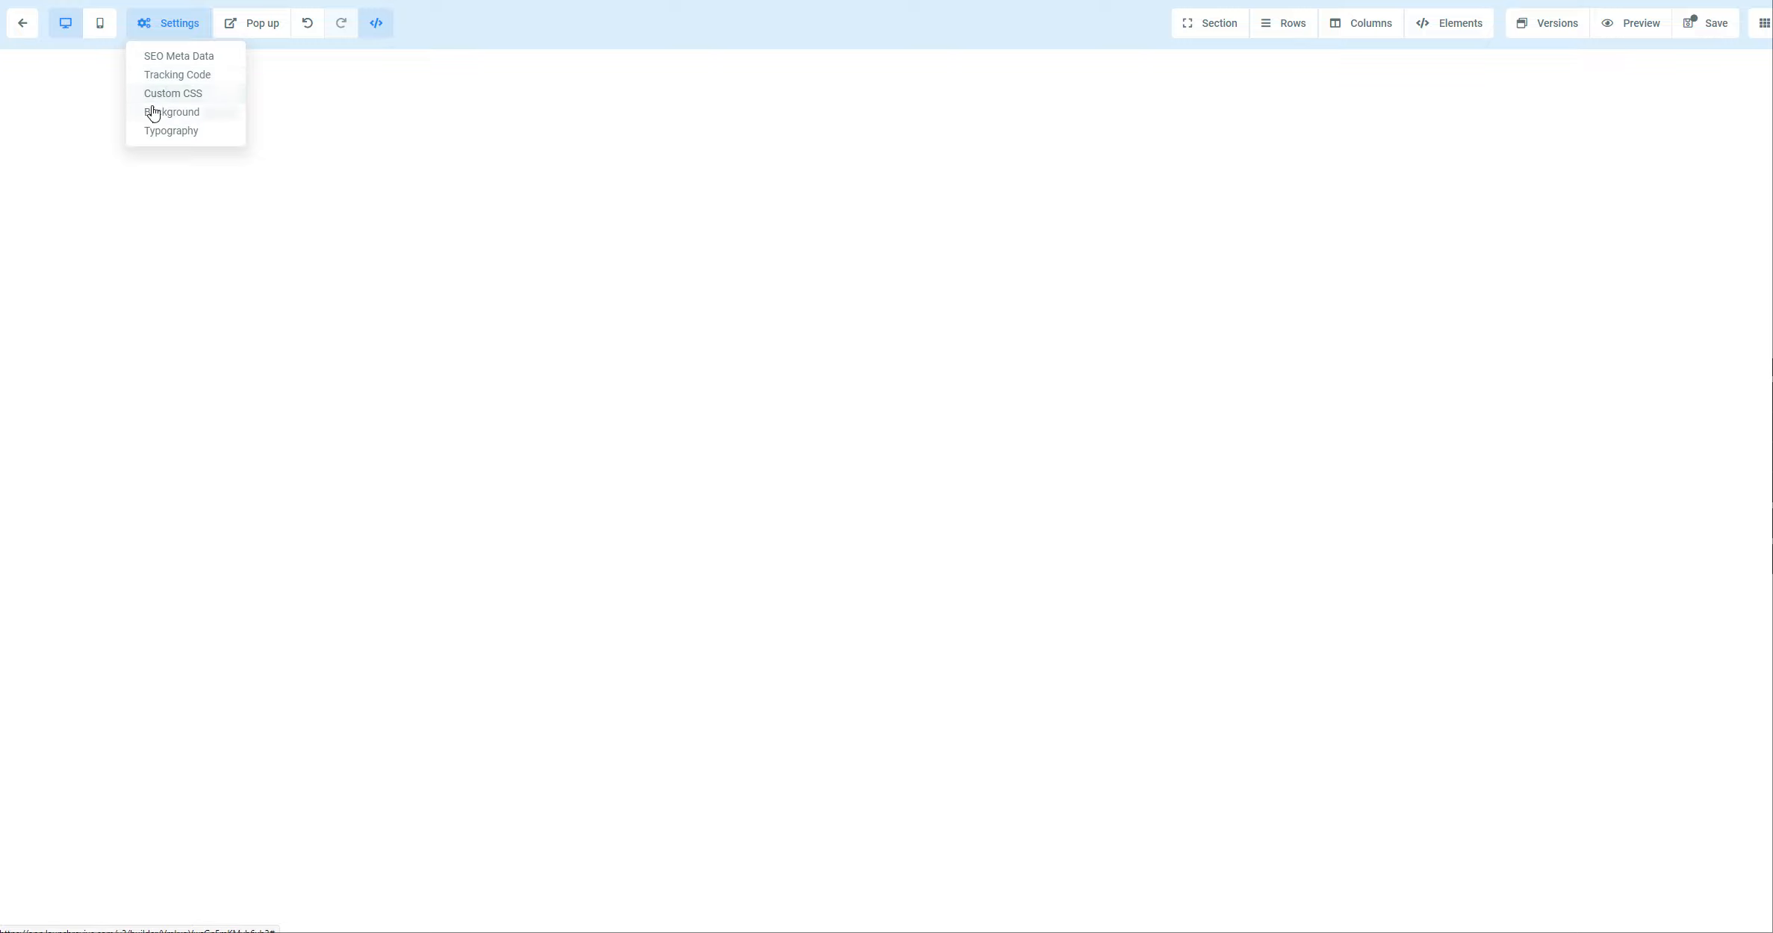
pyautogui.click(176, 58)
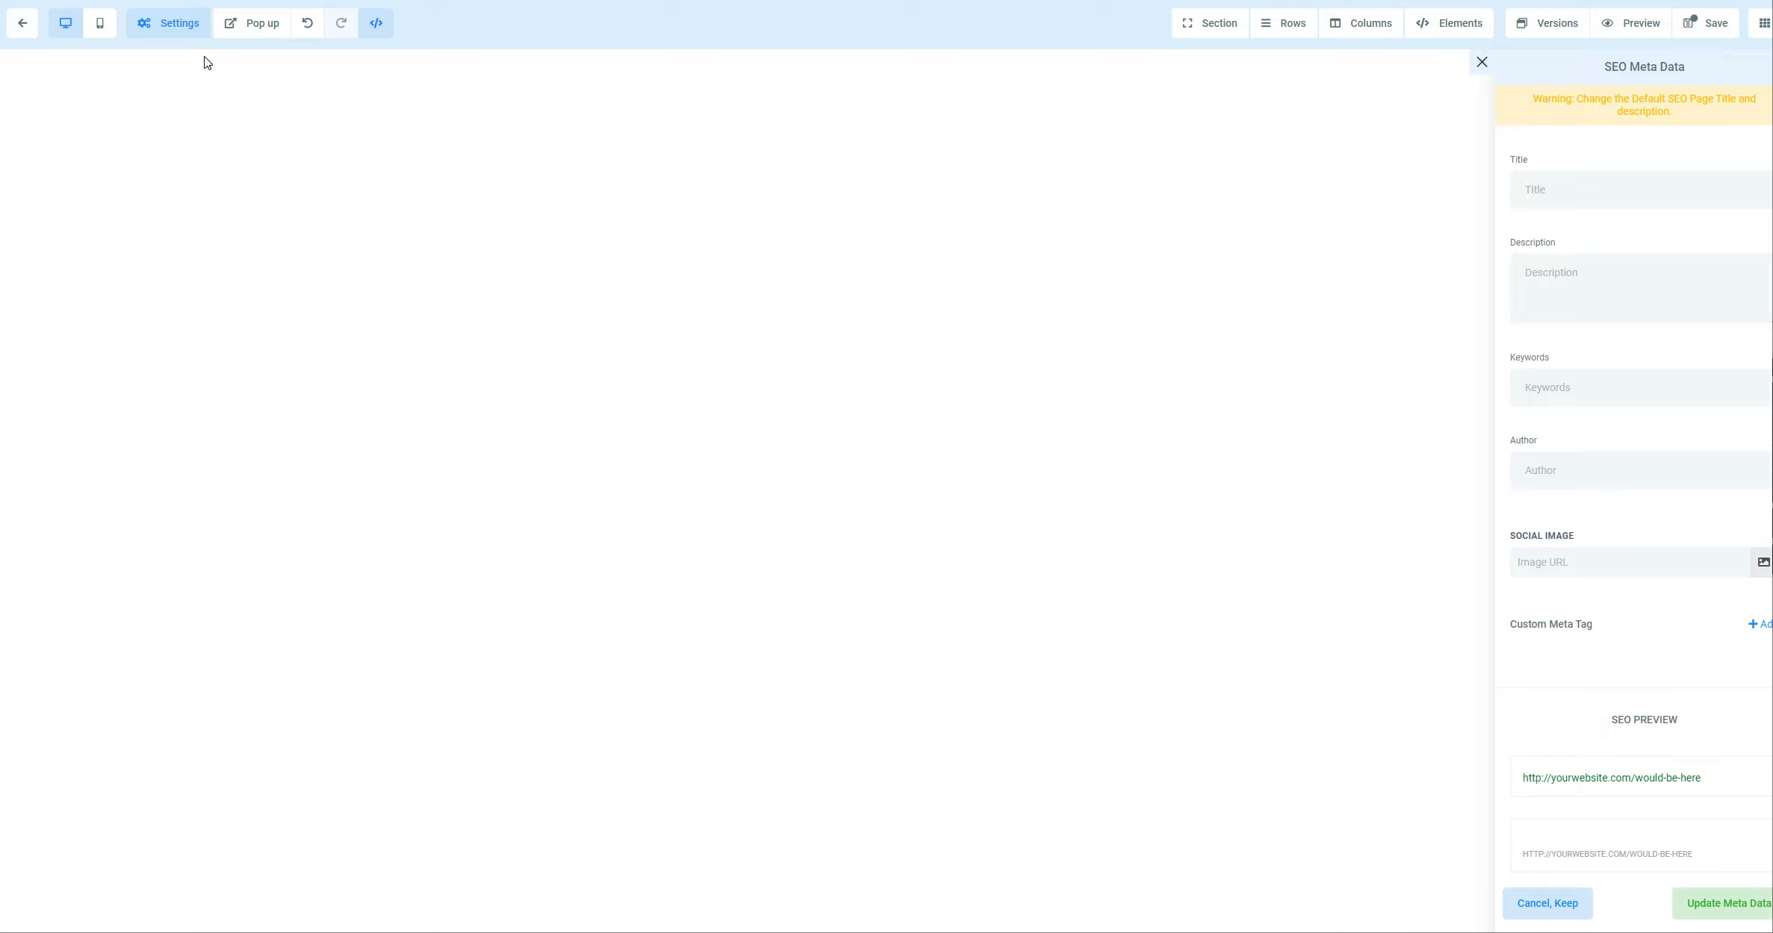
pyautogui.click(178, 34)
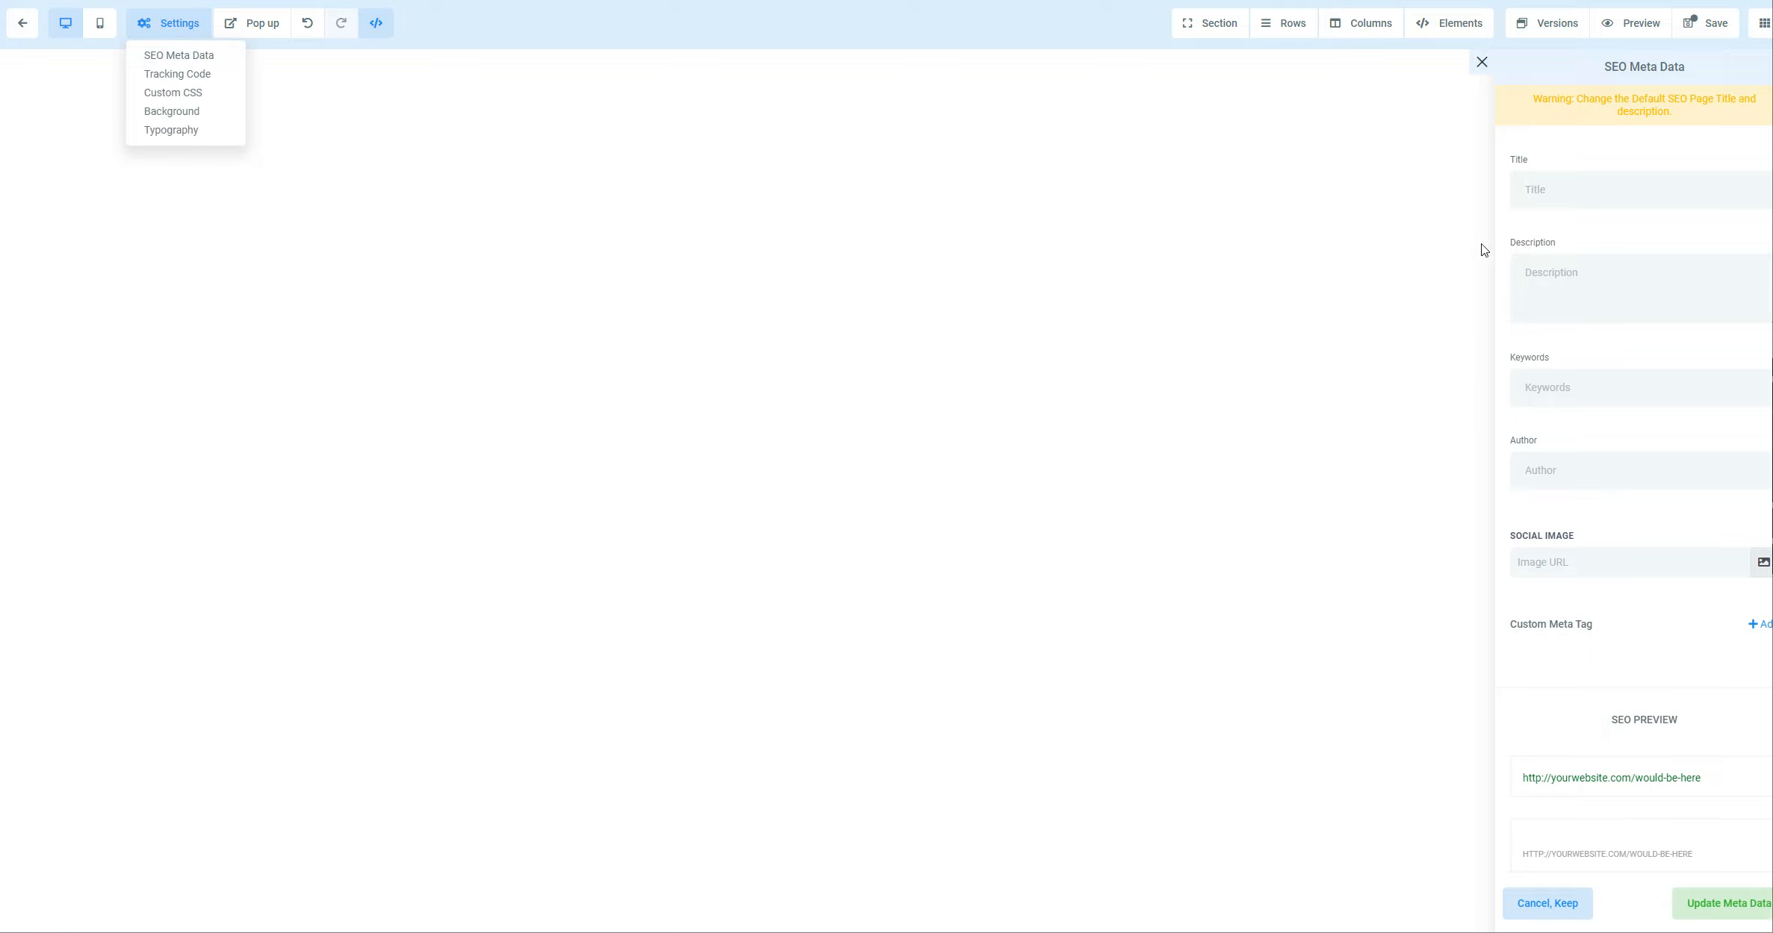
pyautogui.click(1588, 139)
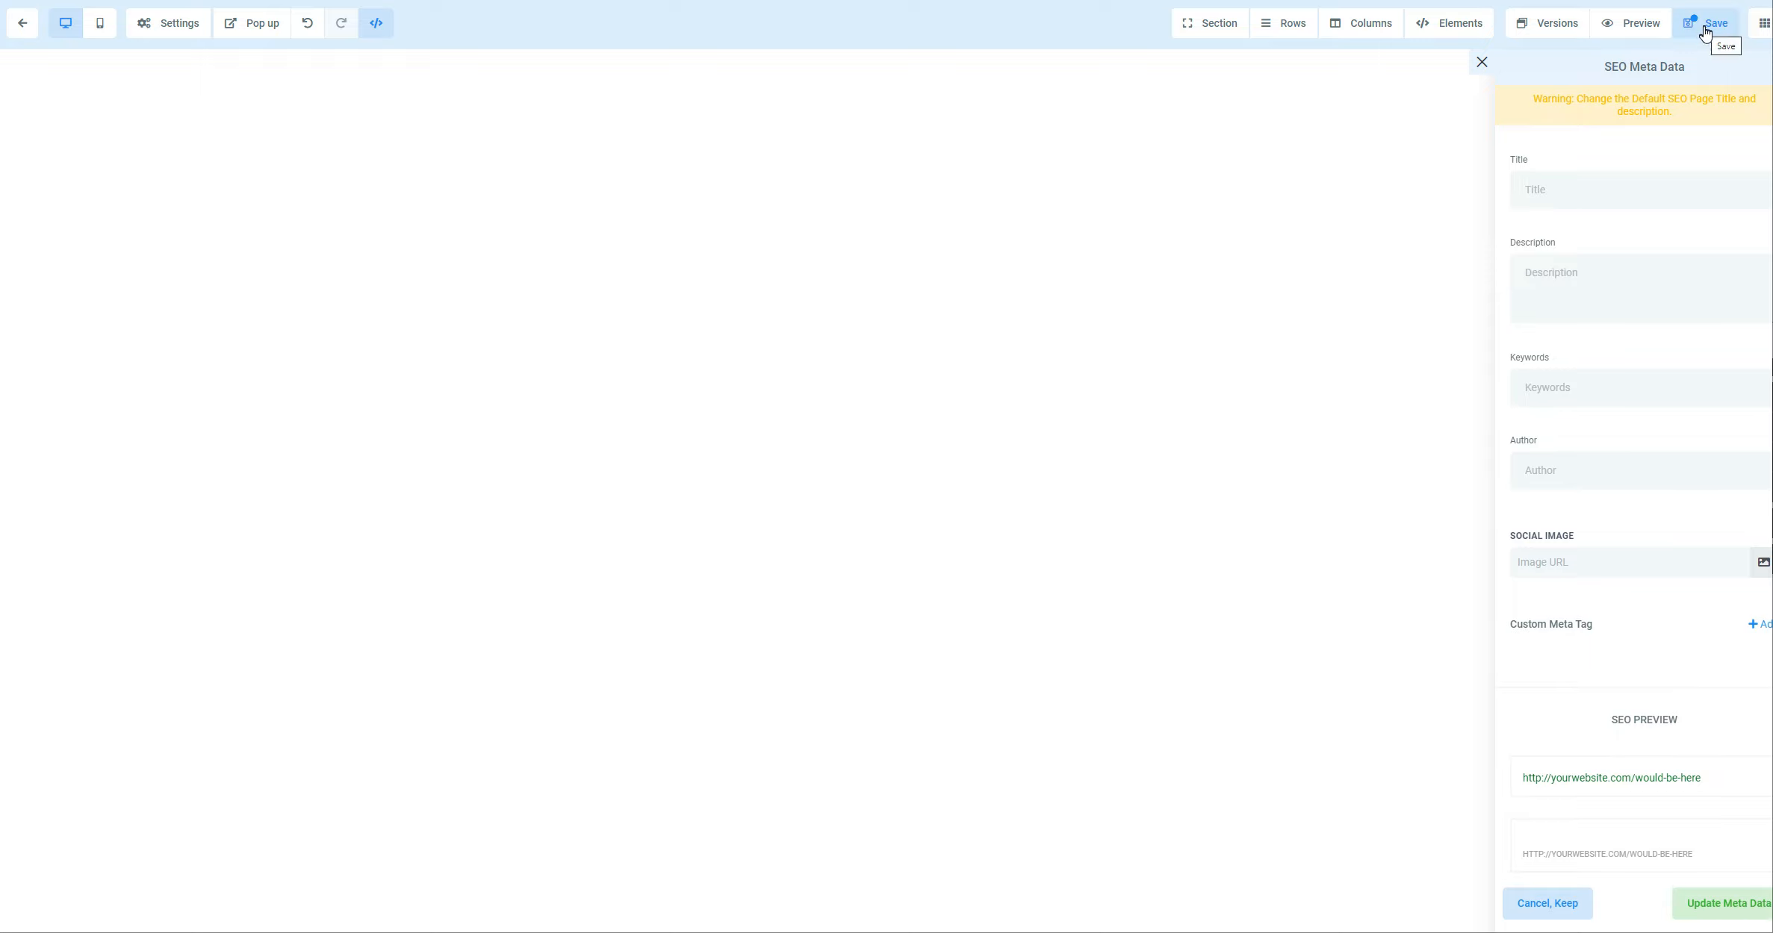
pyautogui.click(1483, 64)
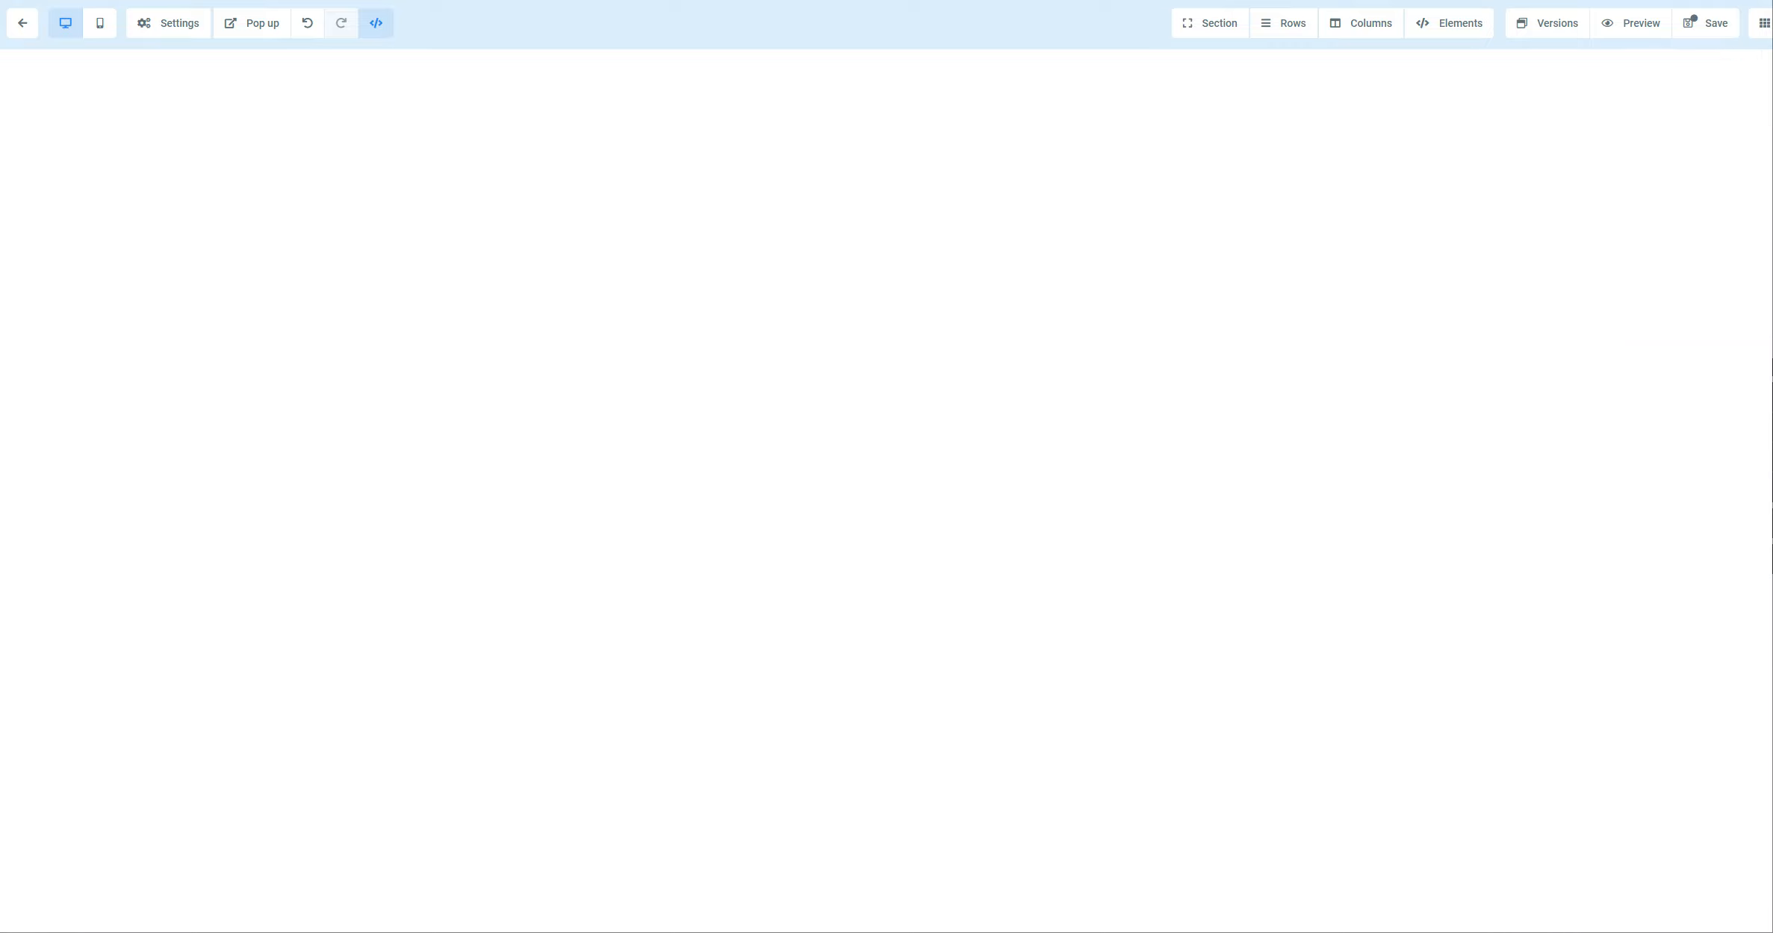
# Examine the header and footer code areas of the page's Tracking Code settings and close them unchanged
pyautogui.click(166, 23)
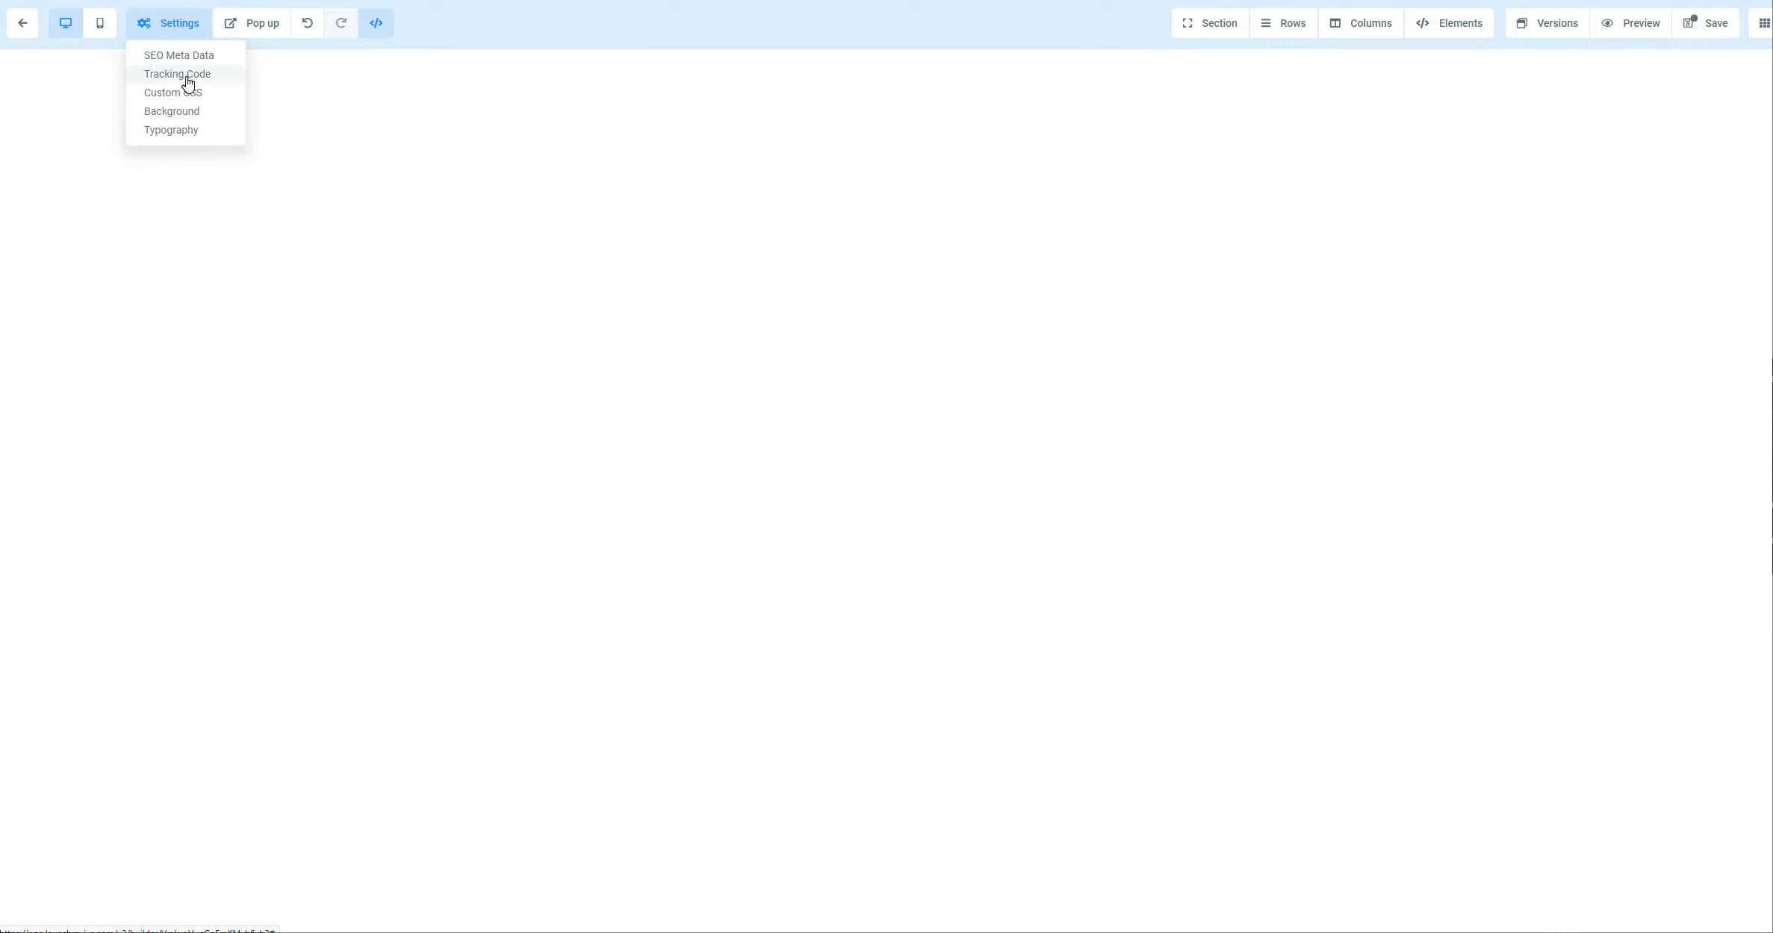
pyautogui.click(188, 78)
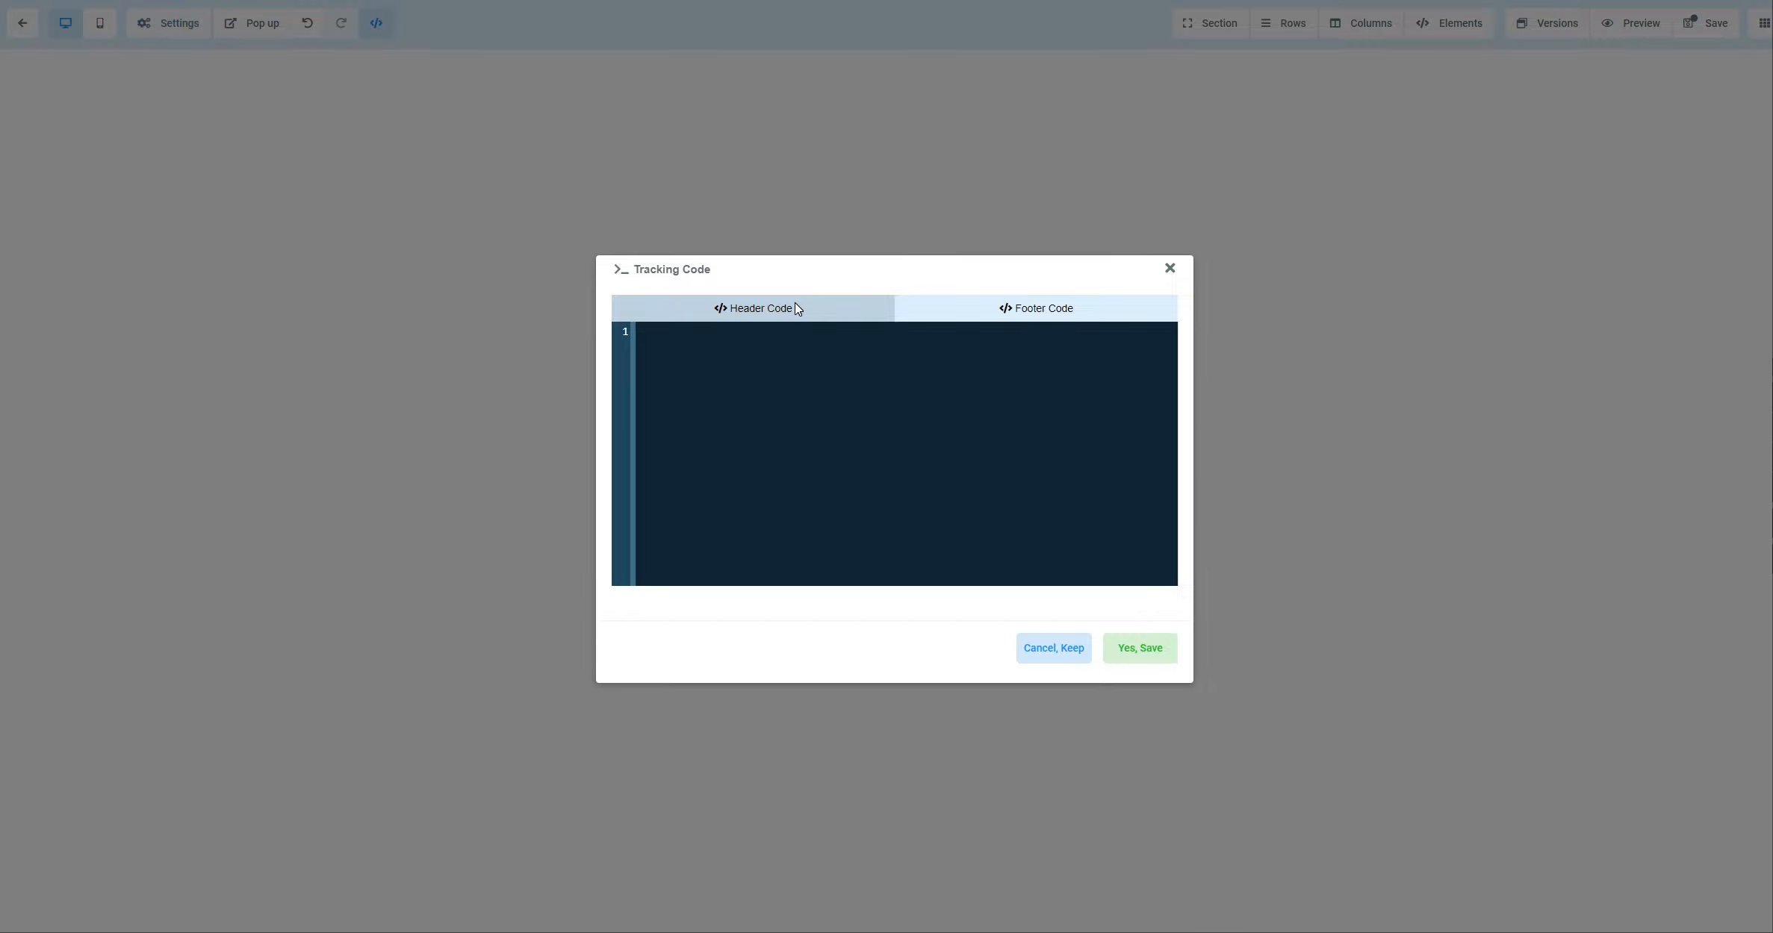
pyautogui.click(989, 312)
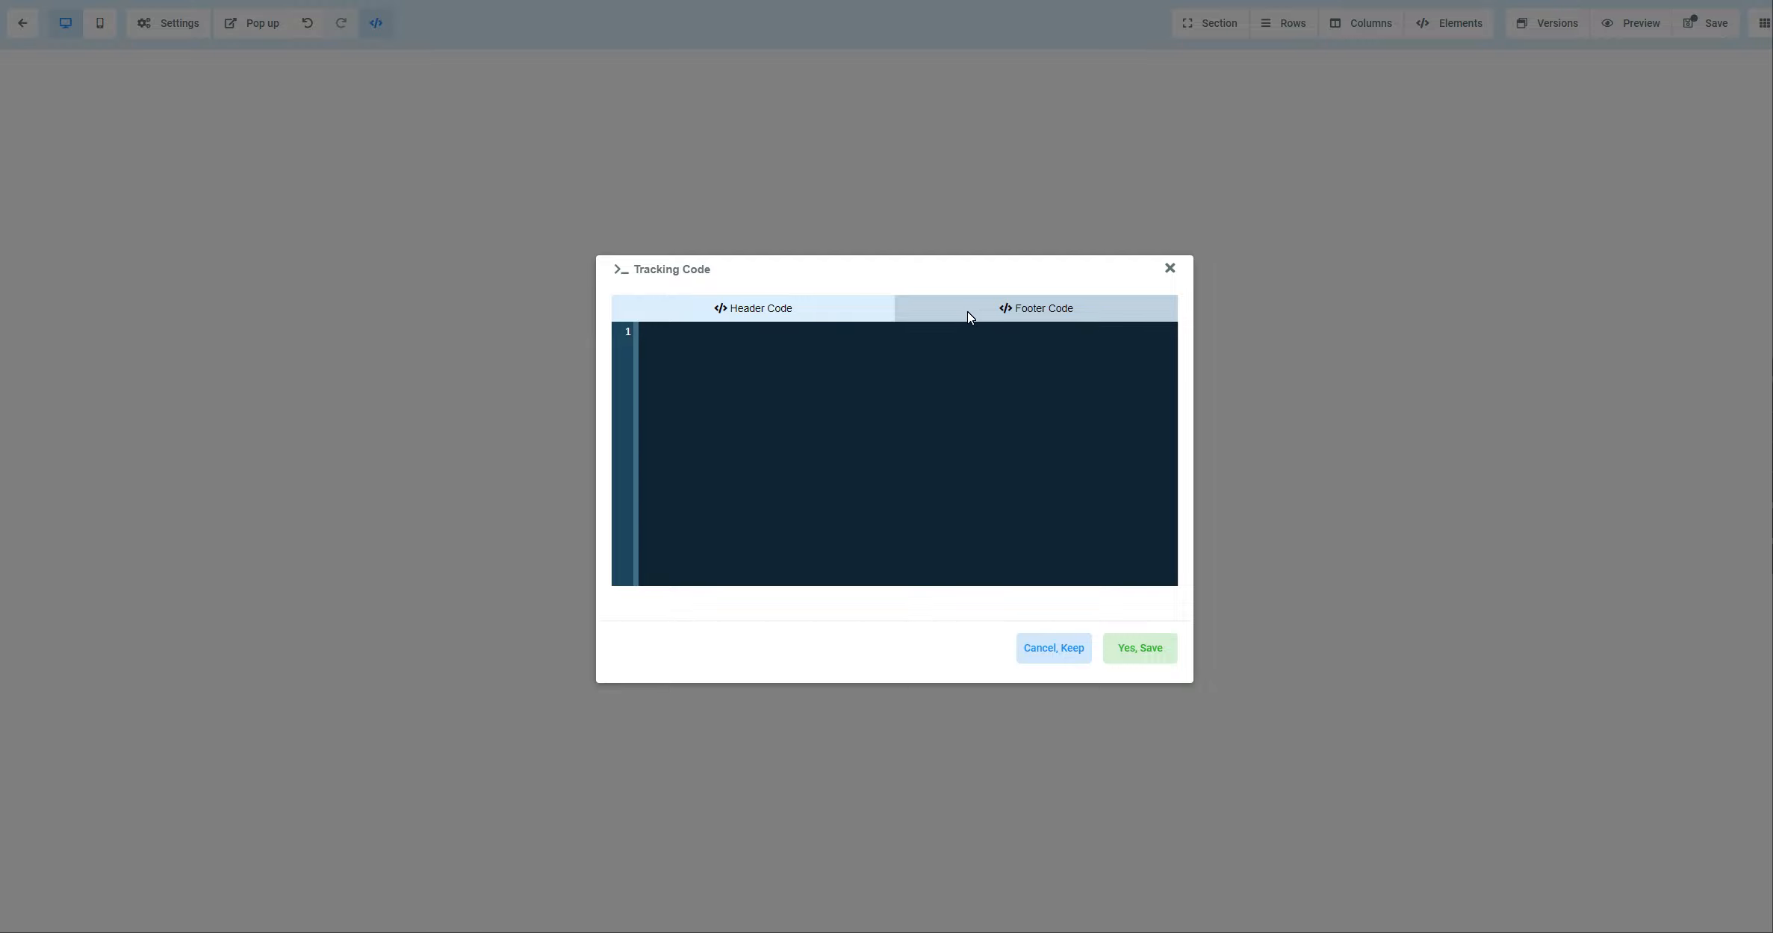
pyautogui.click(988, 308)
pyautogui.click(881, 316)
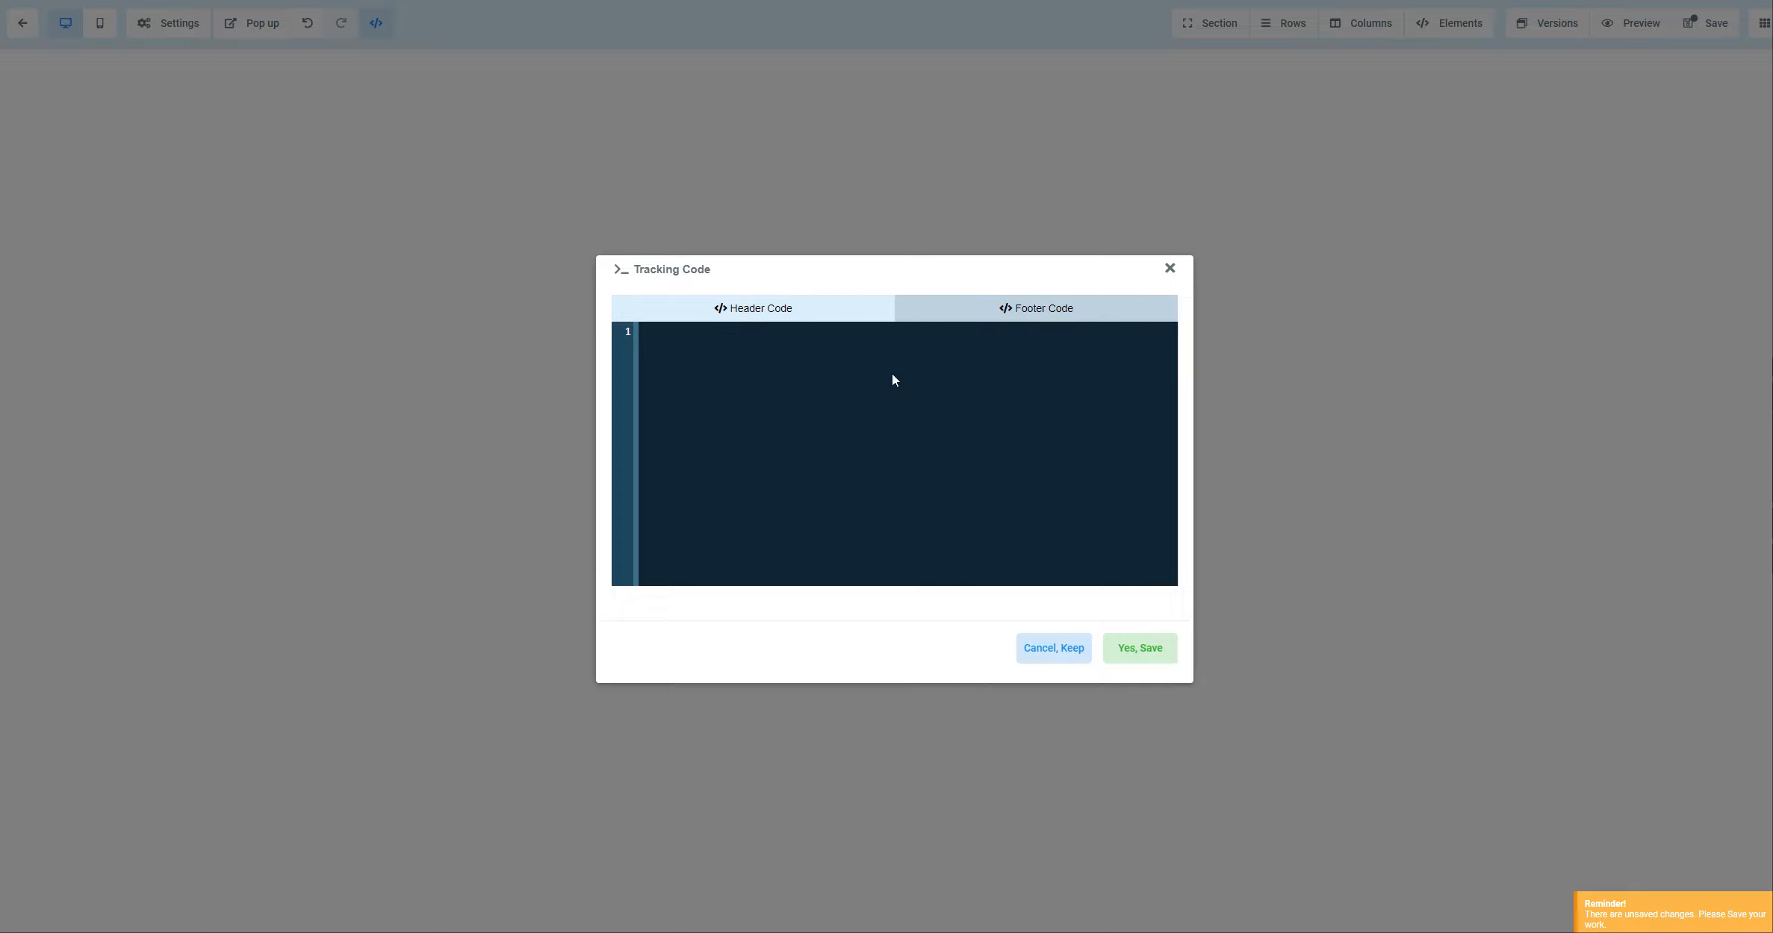
pyautogui.click(794, 423)
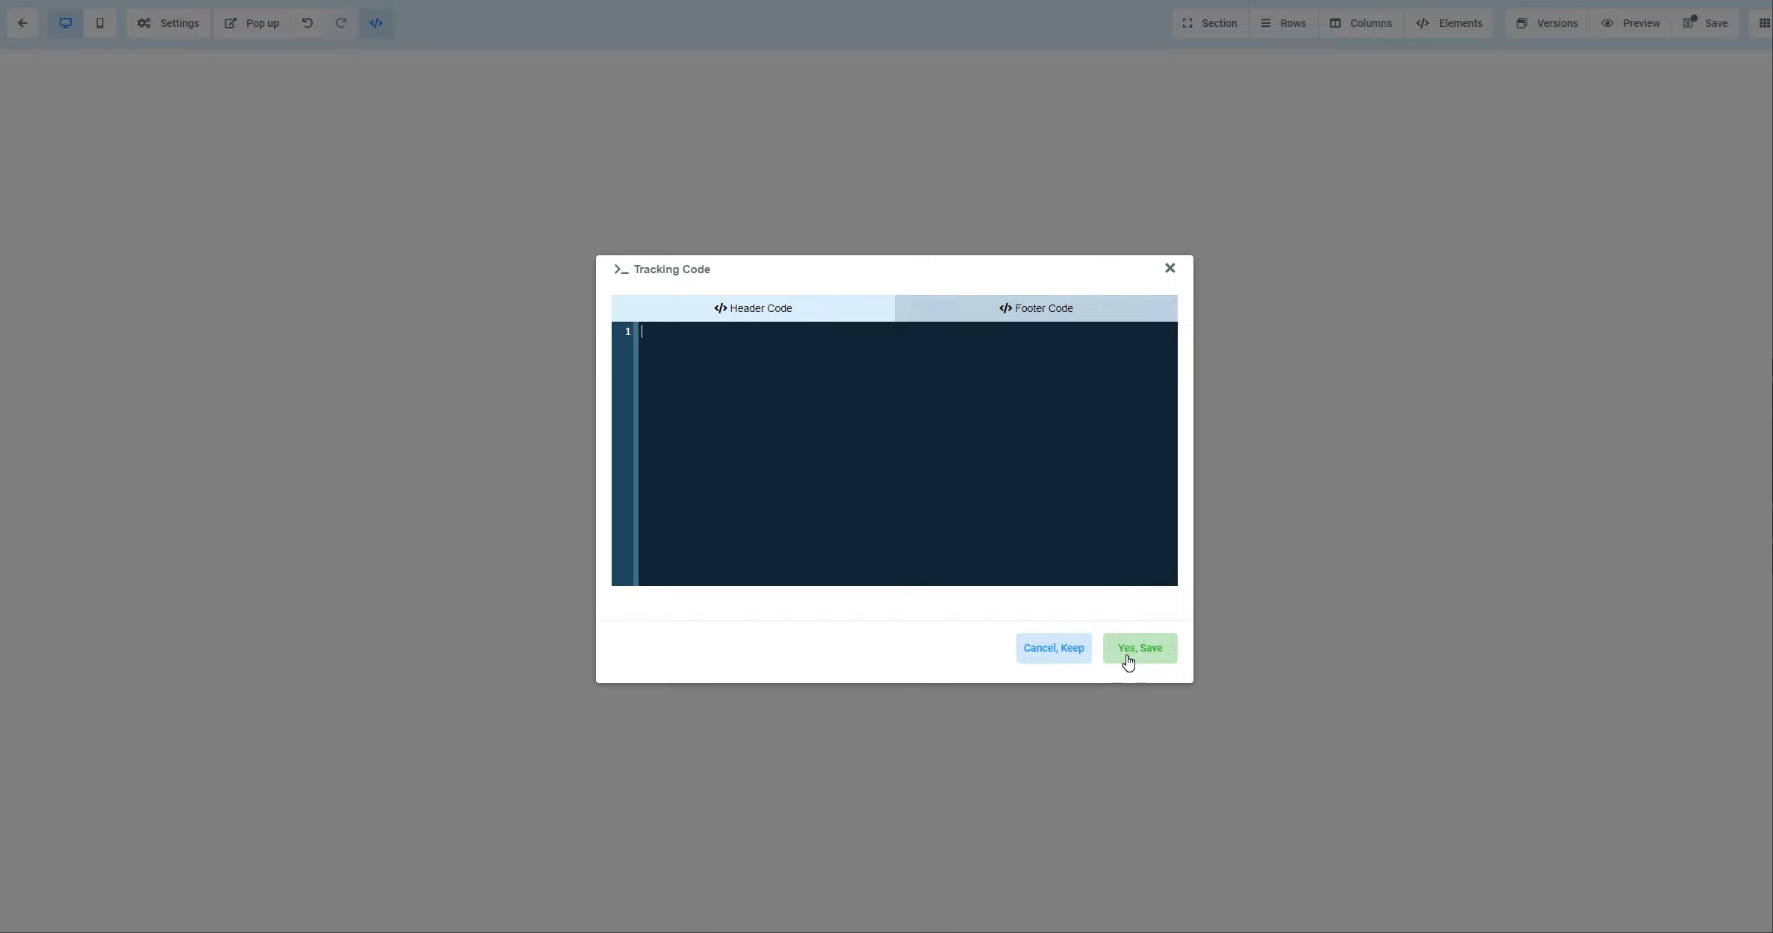
pyautogui.click(1169, 268)
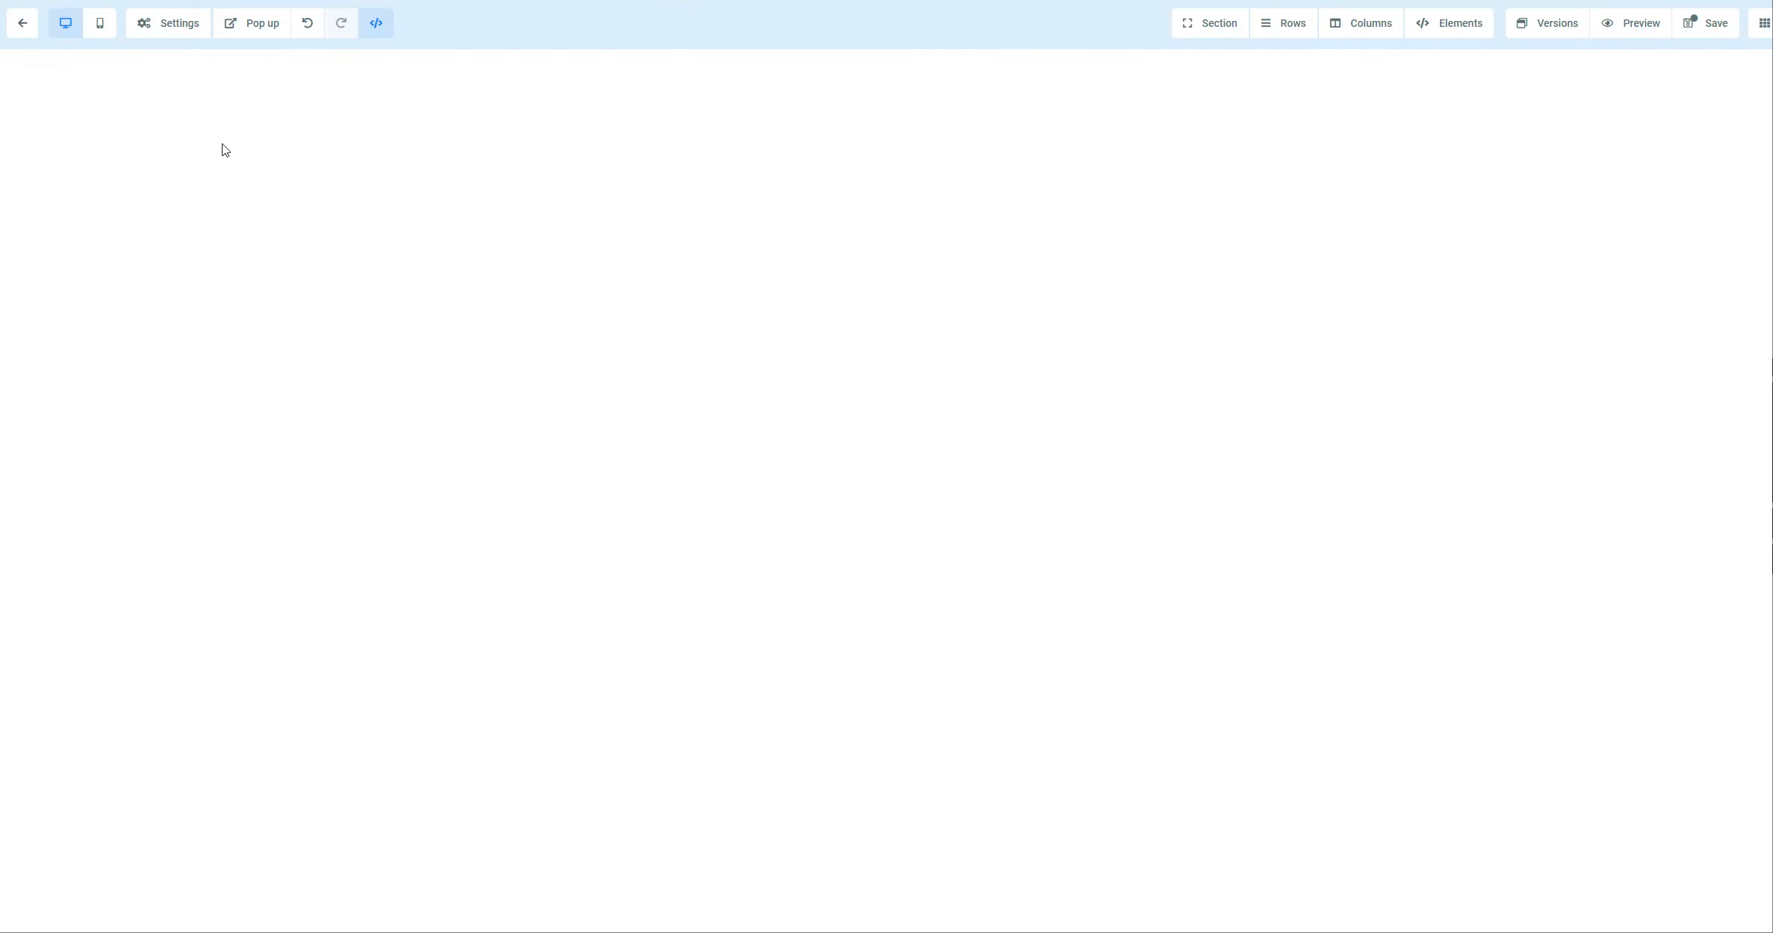
# View the page's Custom CSS editor and close it without adding code
pyautogui.click(168, 24)
pyautogui.click(183, 95)
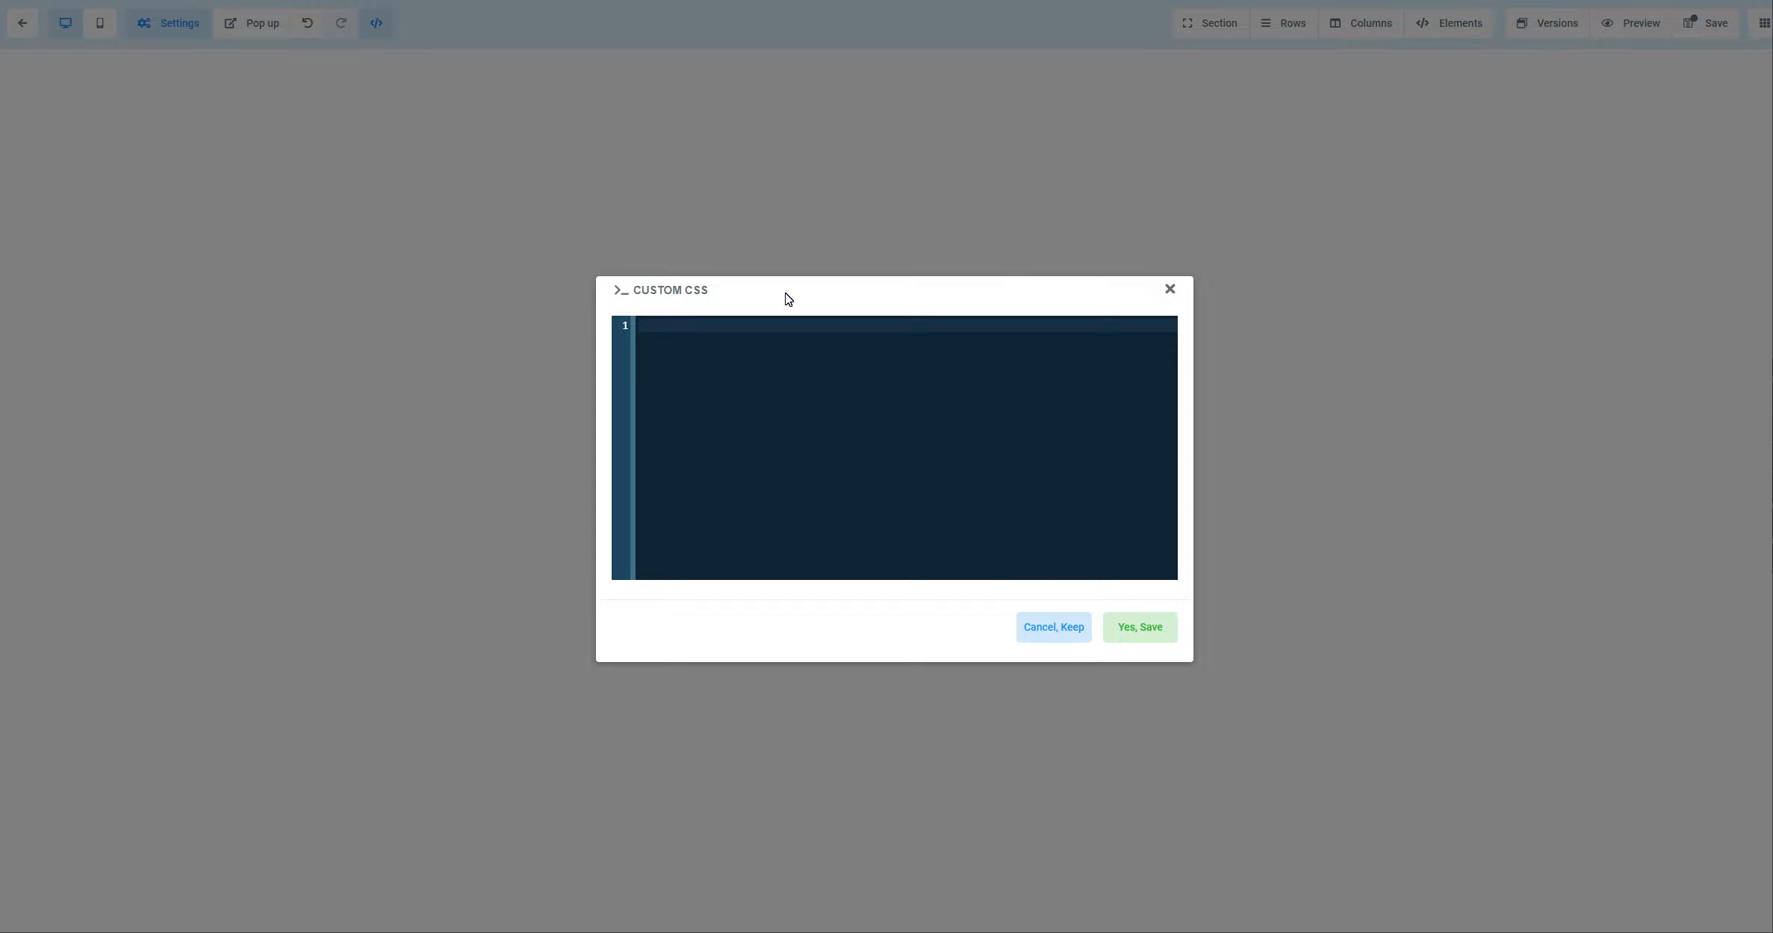
pyautogui.click(1170, 290)
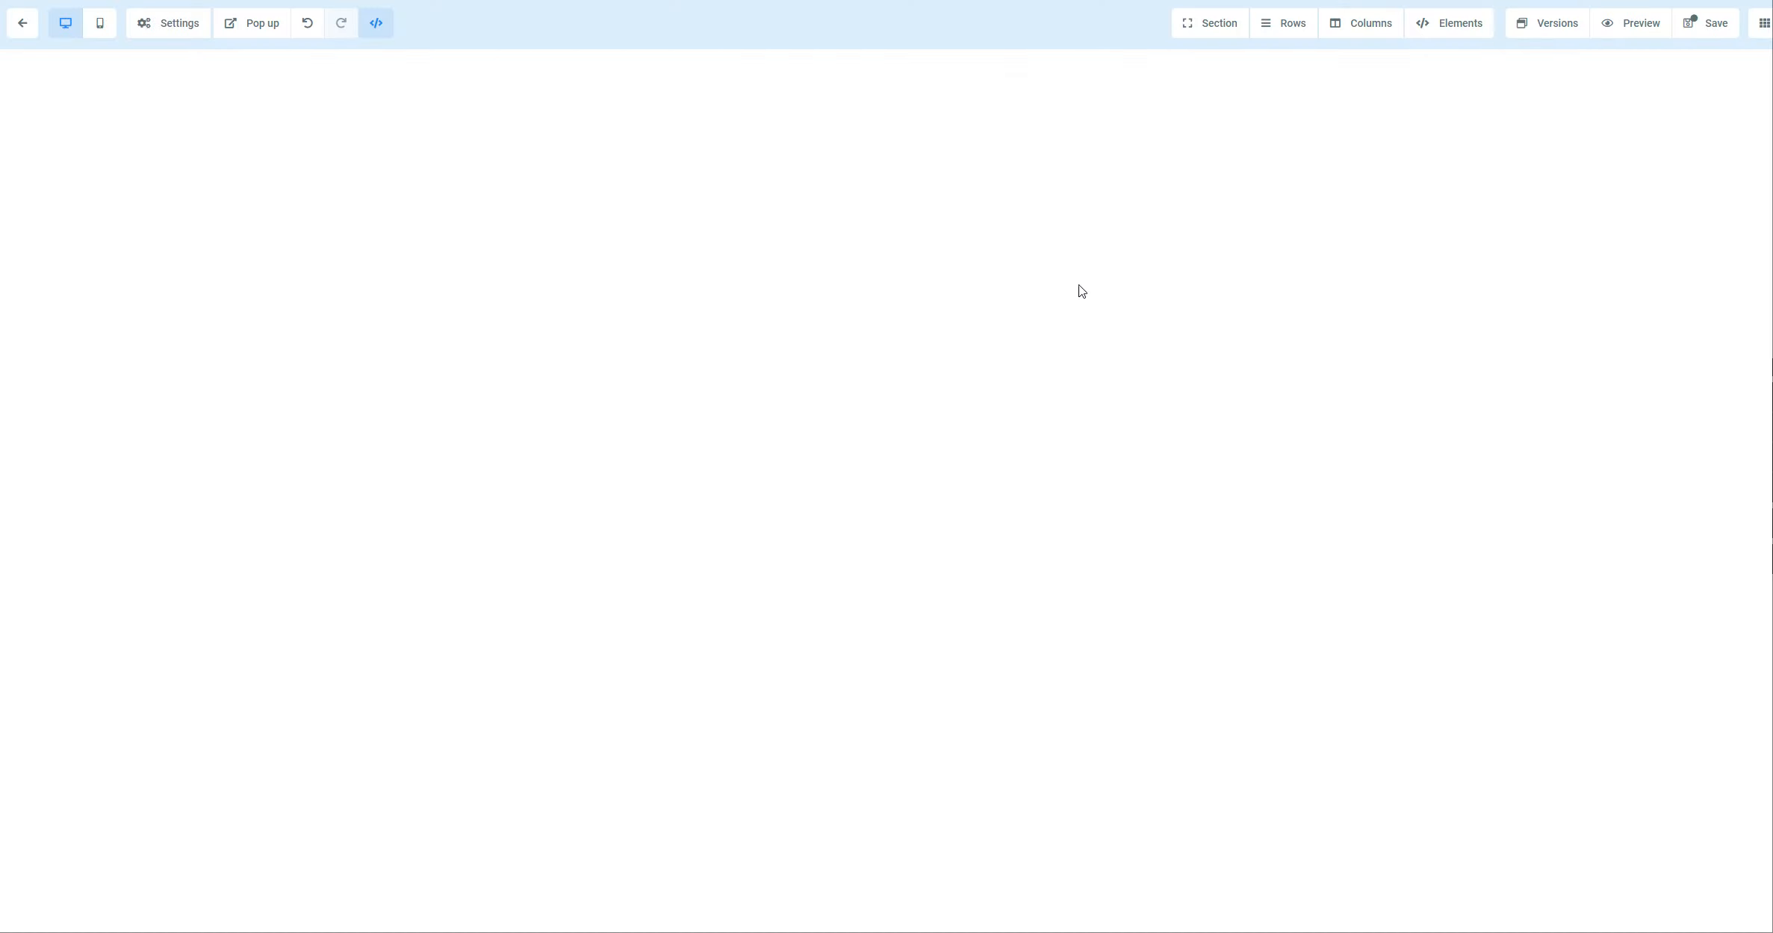
# View the page's background image and color settings and close them unchanged
pyautogui.click(171, 28)
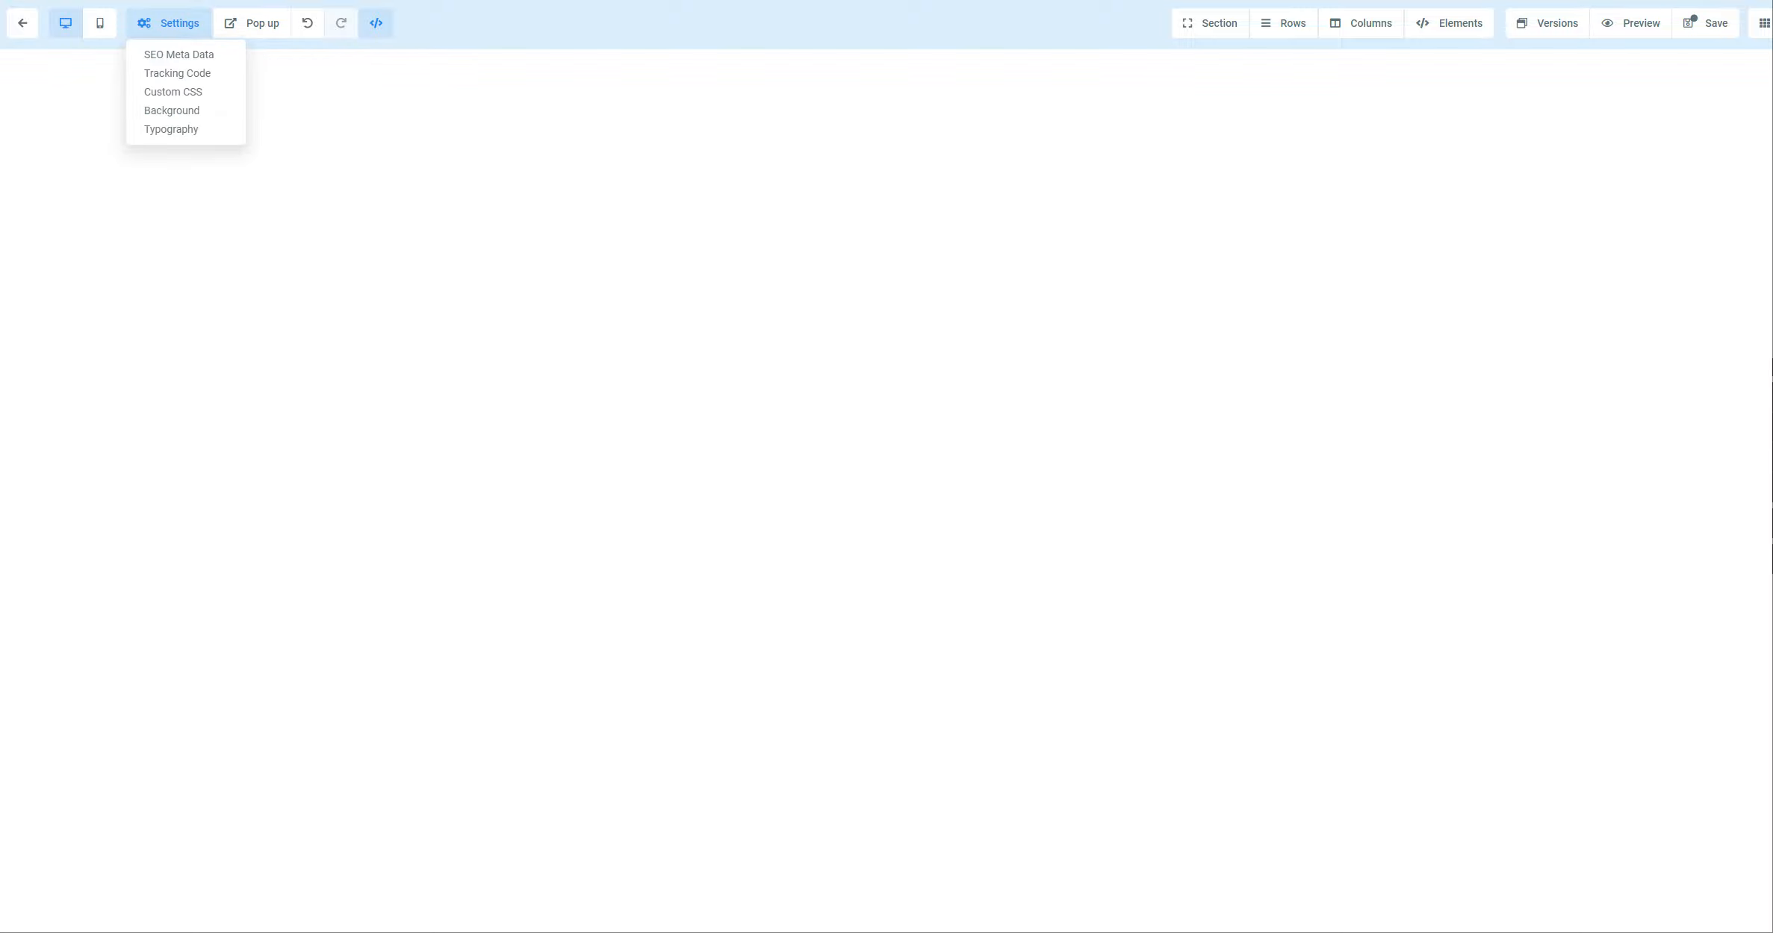
pyautogui.click(184, 112)
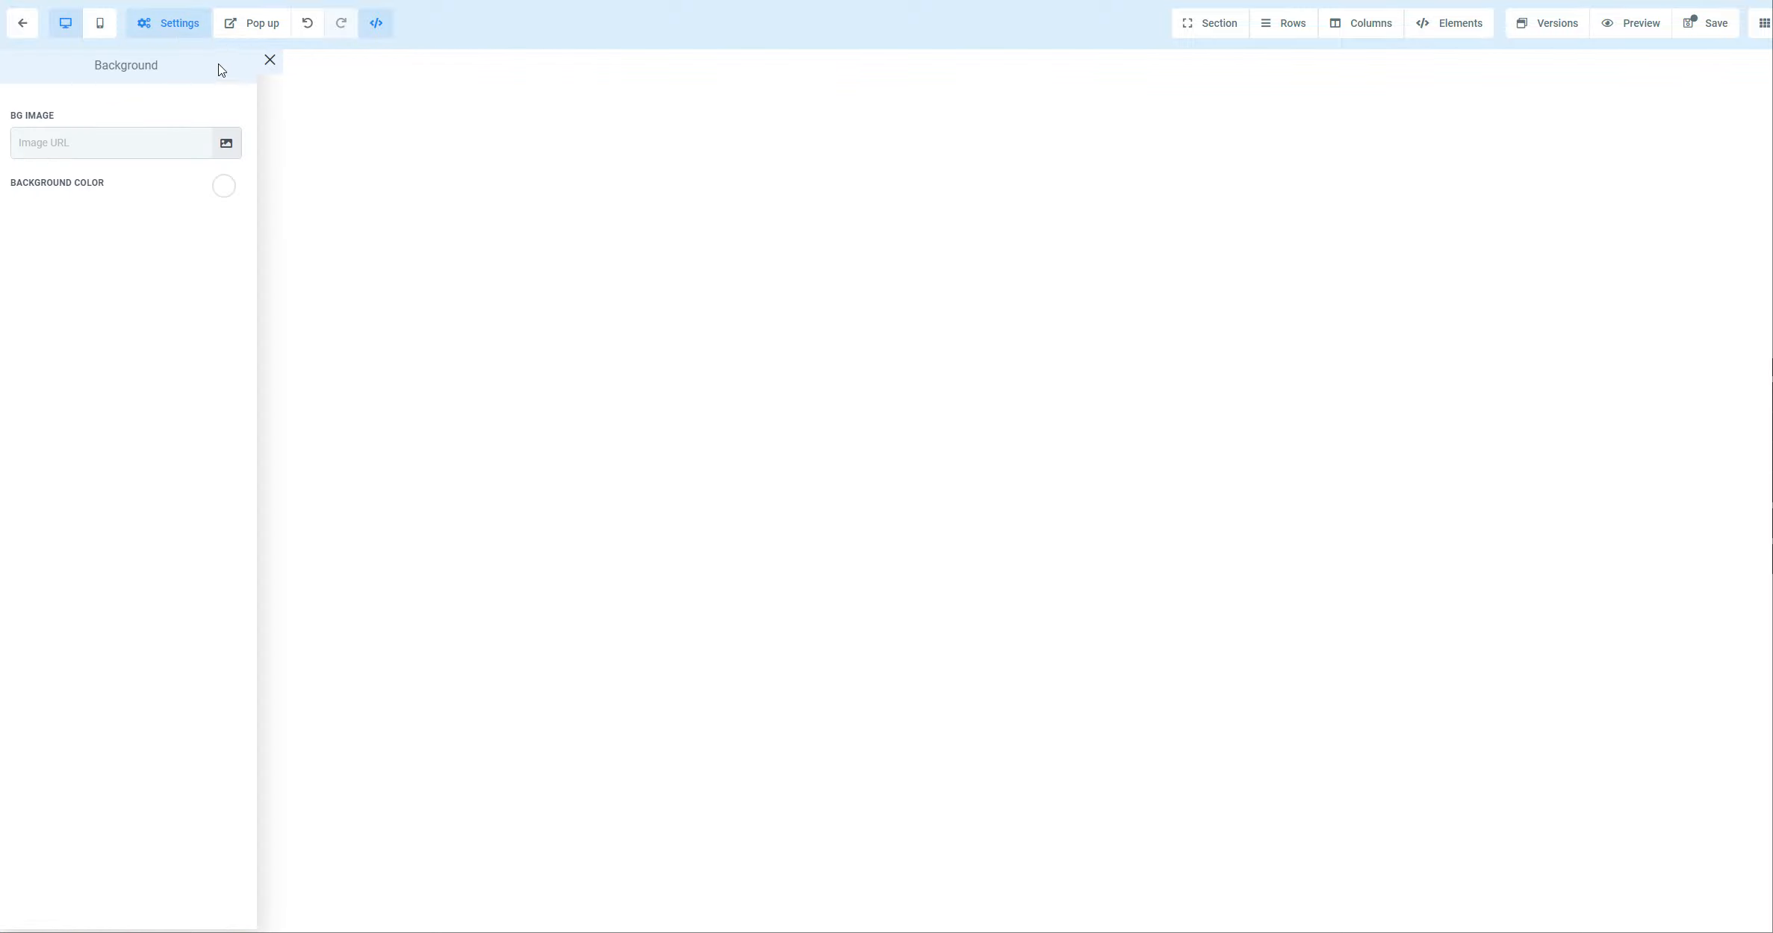
pyautogui.click(271, 65)
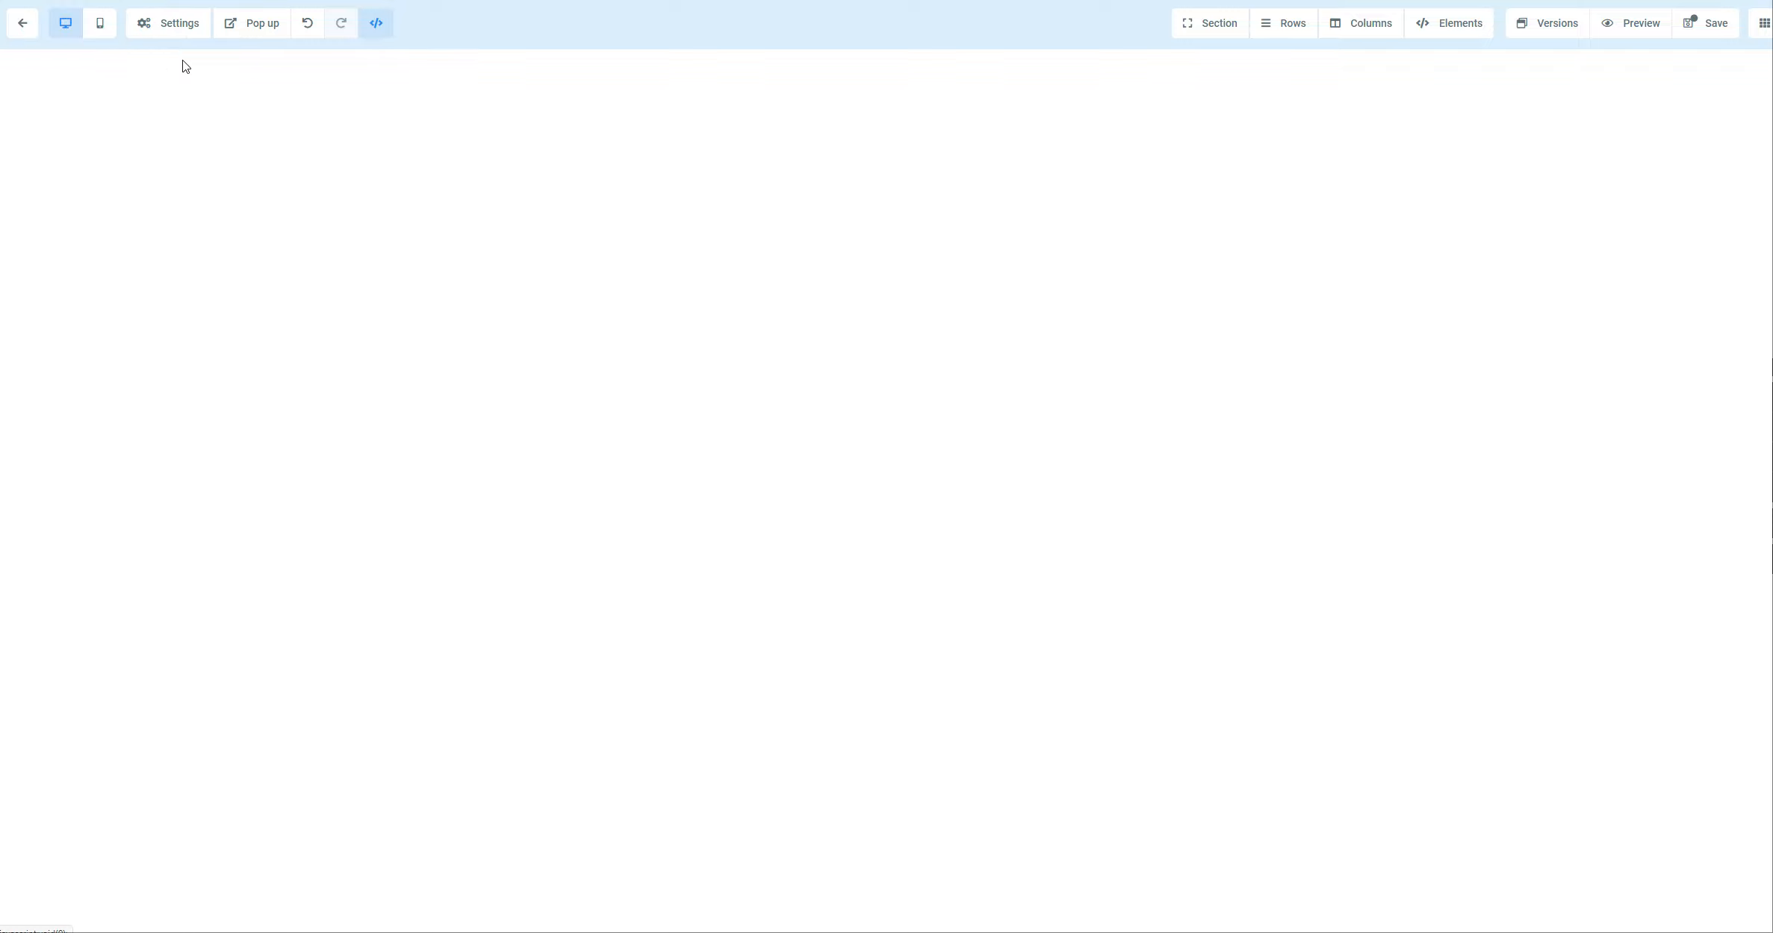
# Review the page's Typography settings, including the Google Fonts choices for the headline font, and leave them unchanged
pyautogui.click(148, 35)
pyautogui.click(154, 133)
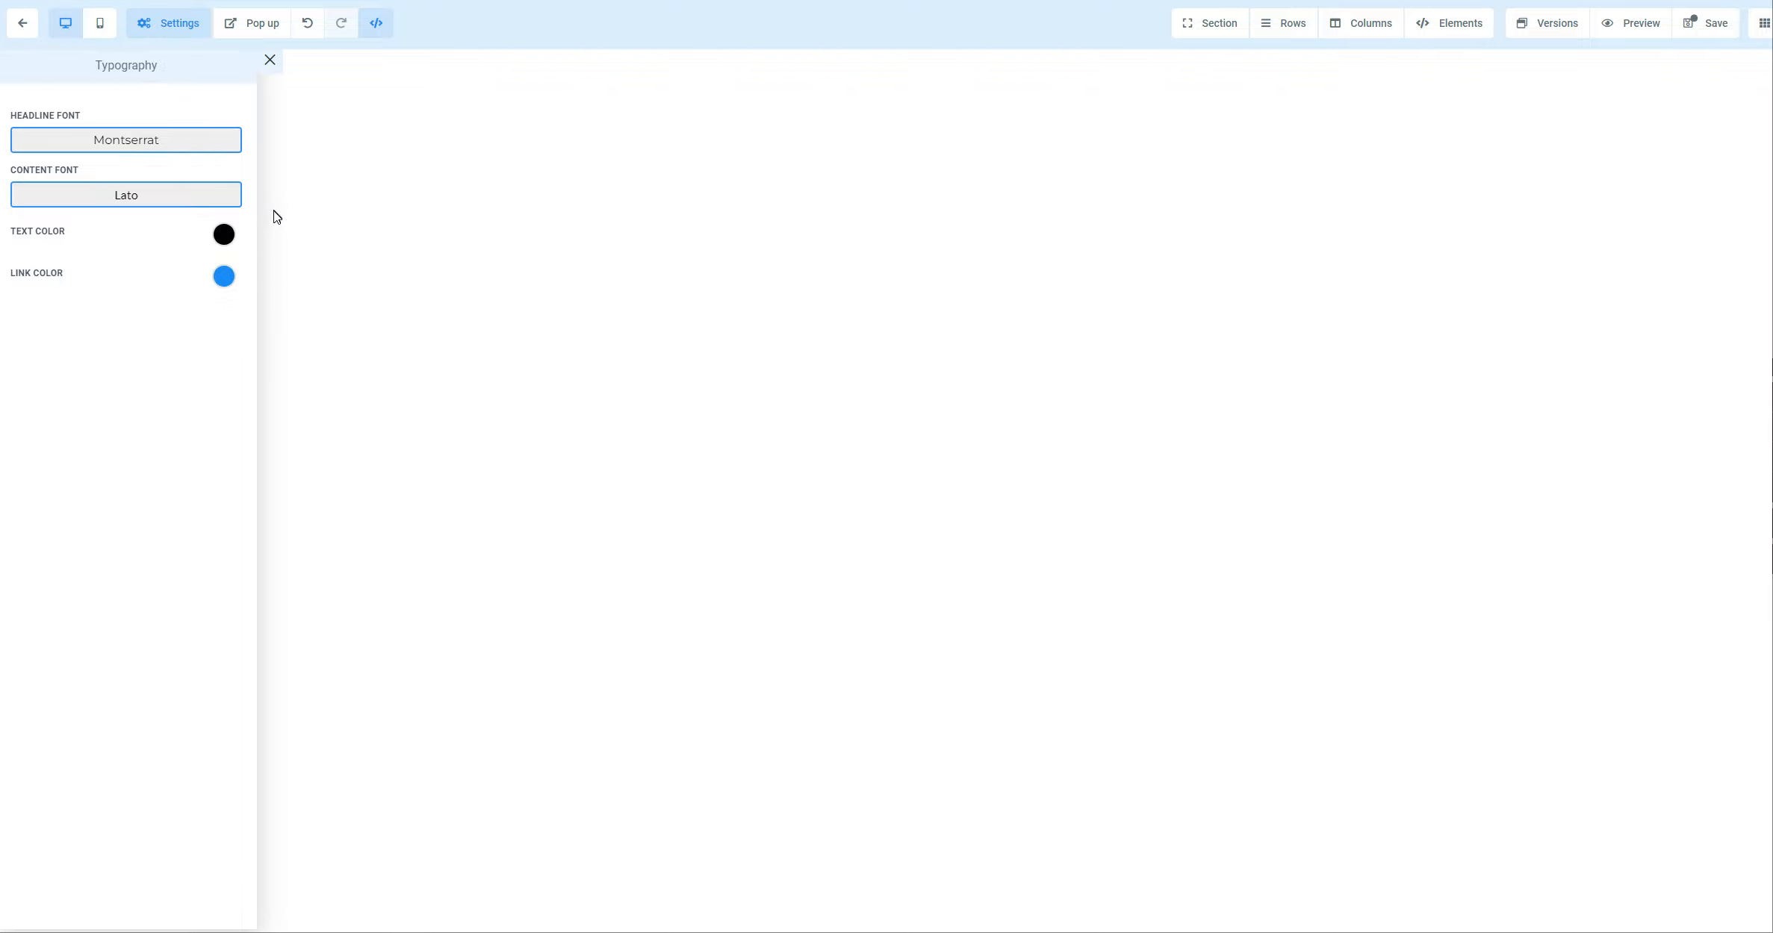
pyautogui.click(134, 145)
pyautogui.click(150, 122)
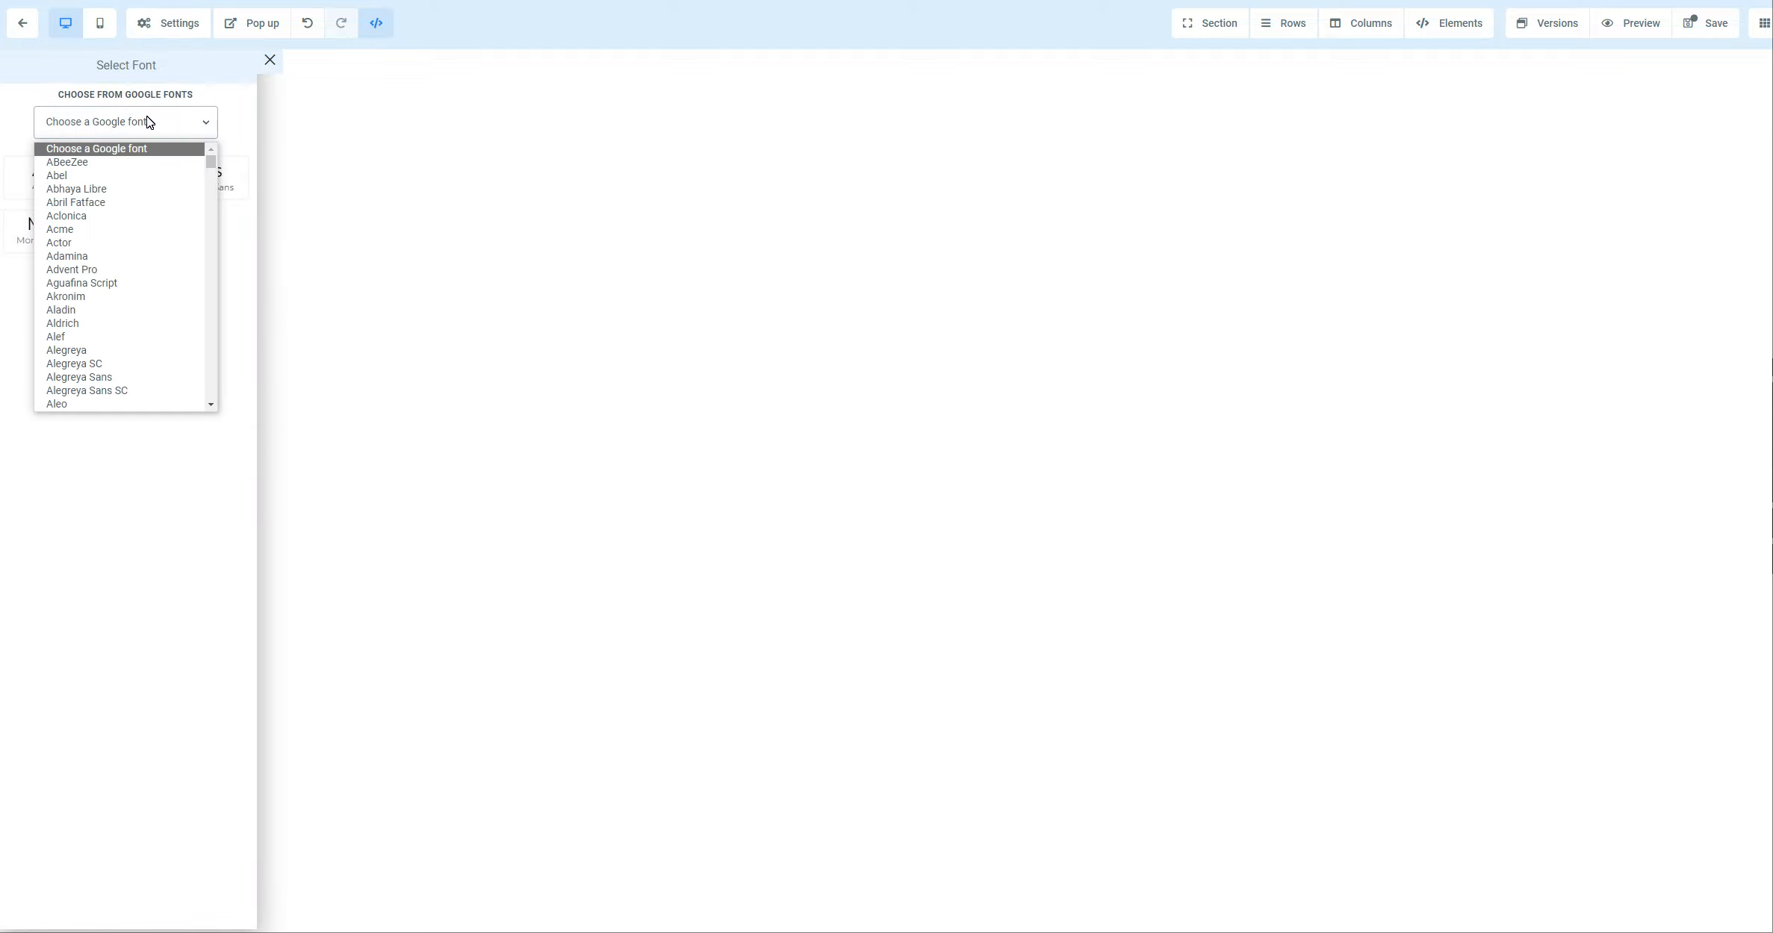
pyautogui.click(132, 556)
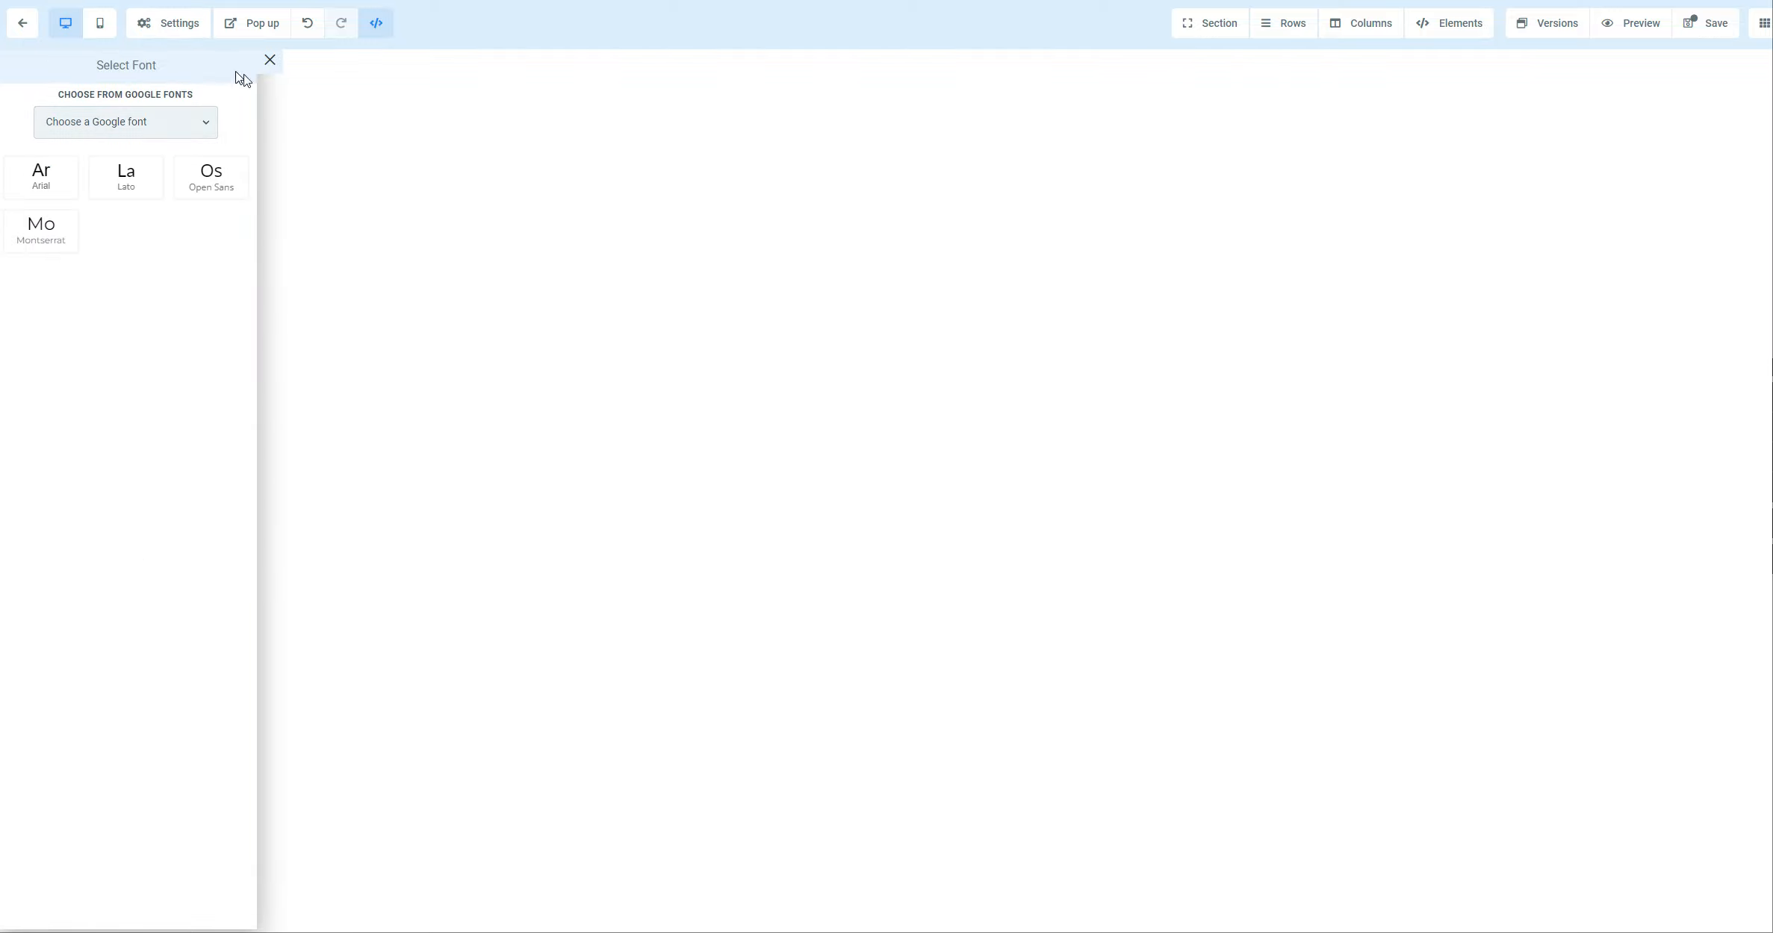
pyautogui.click(267, 63)
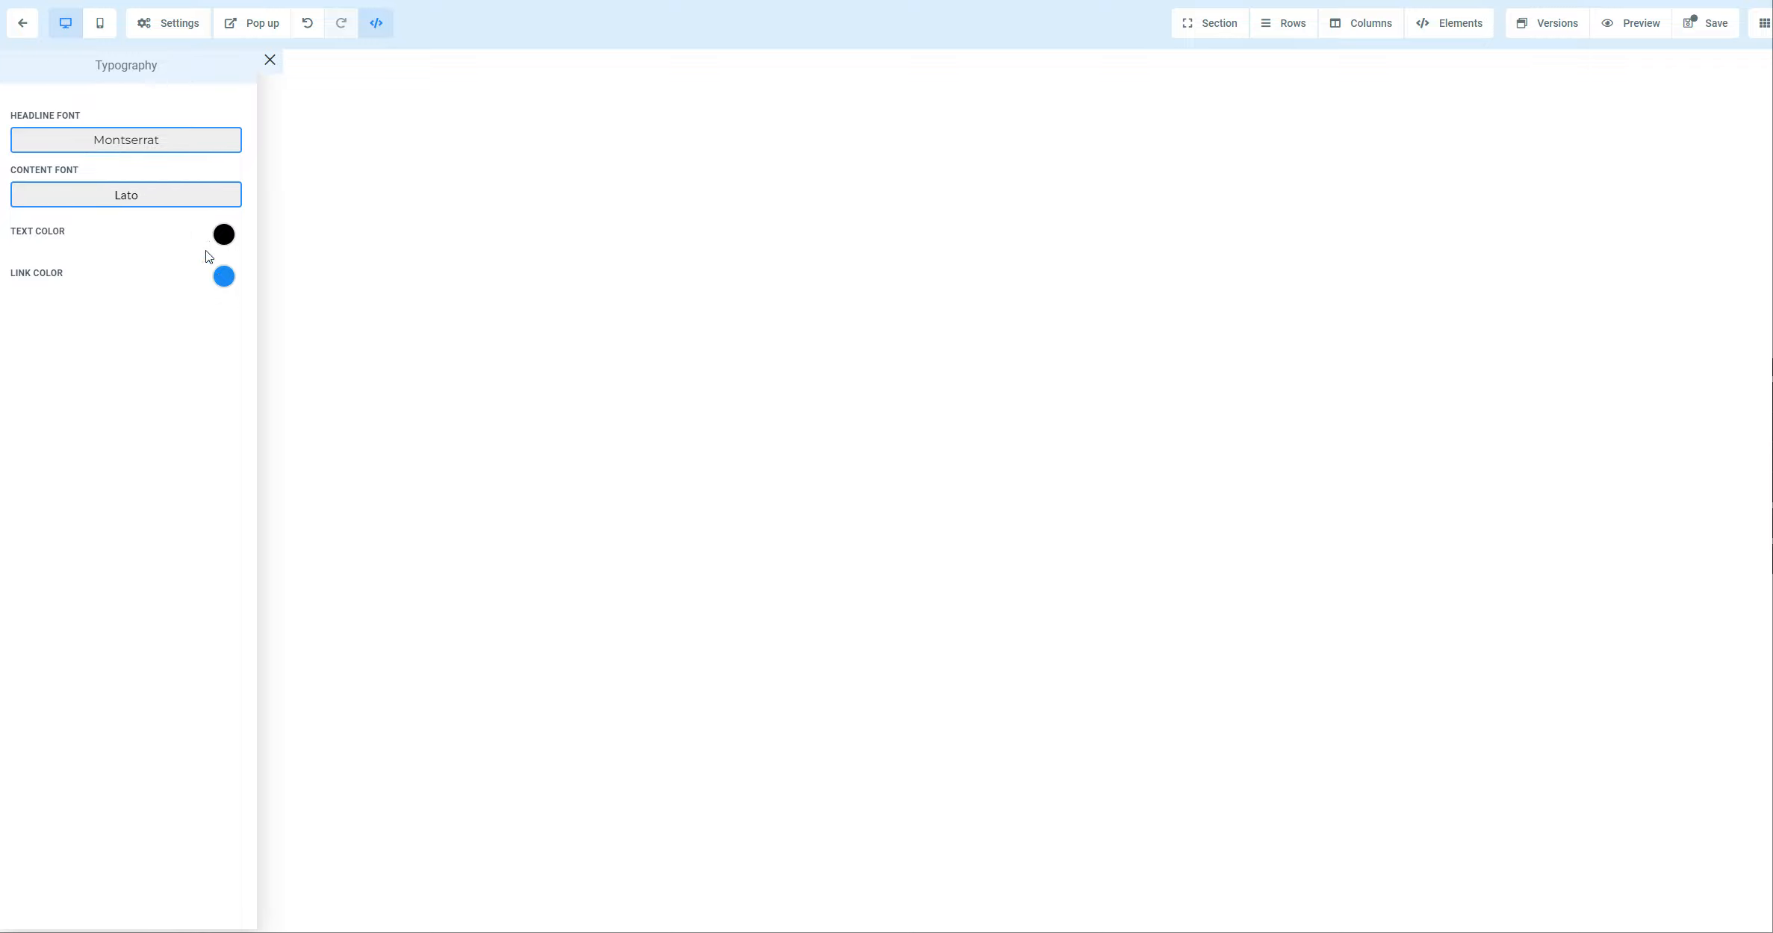
pyautogui.click(270, 61)
# View the page's pop-up canvas and its option to add a row, and close the pop-up
pyautogui.click(170, 23)
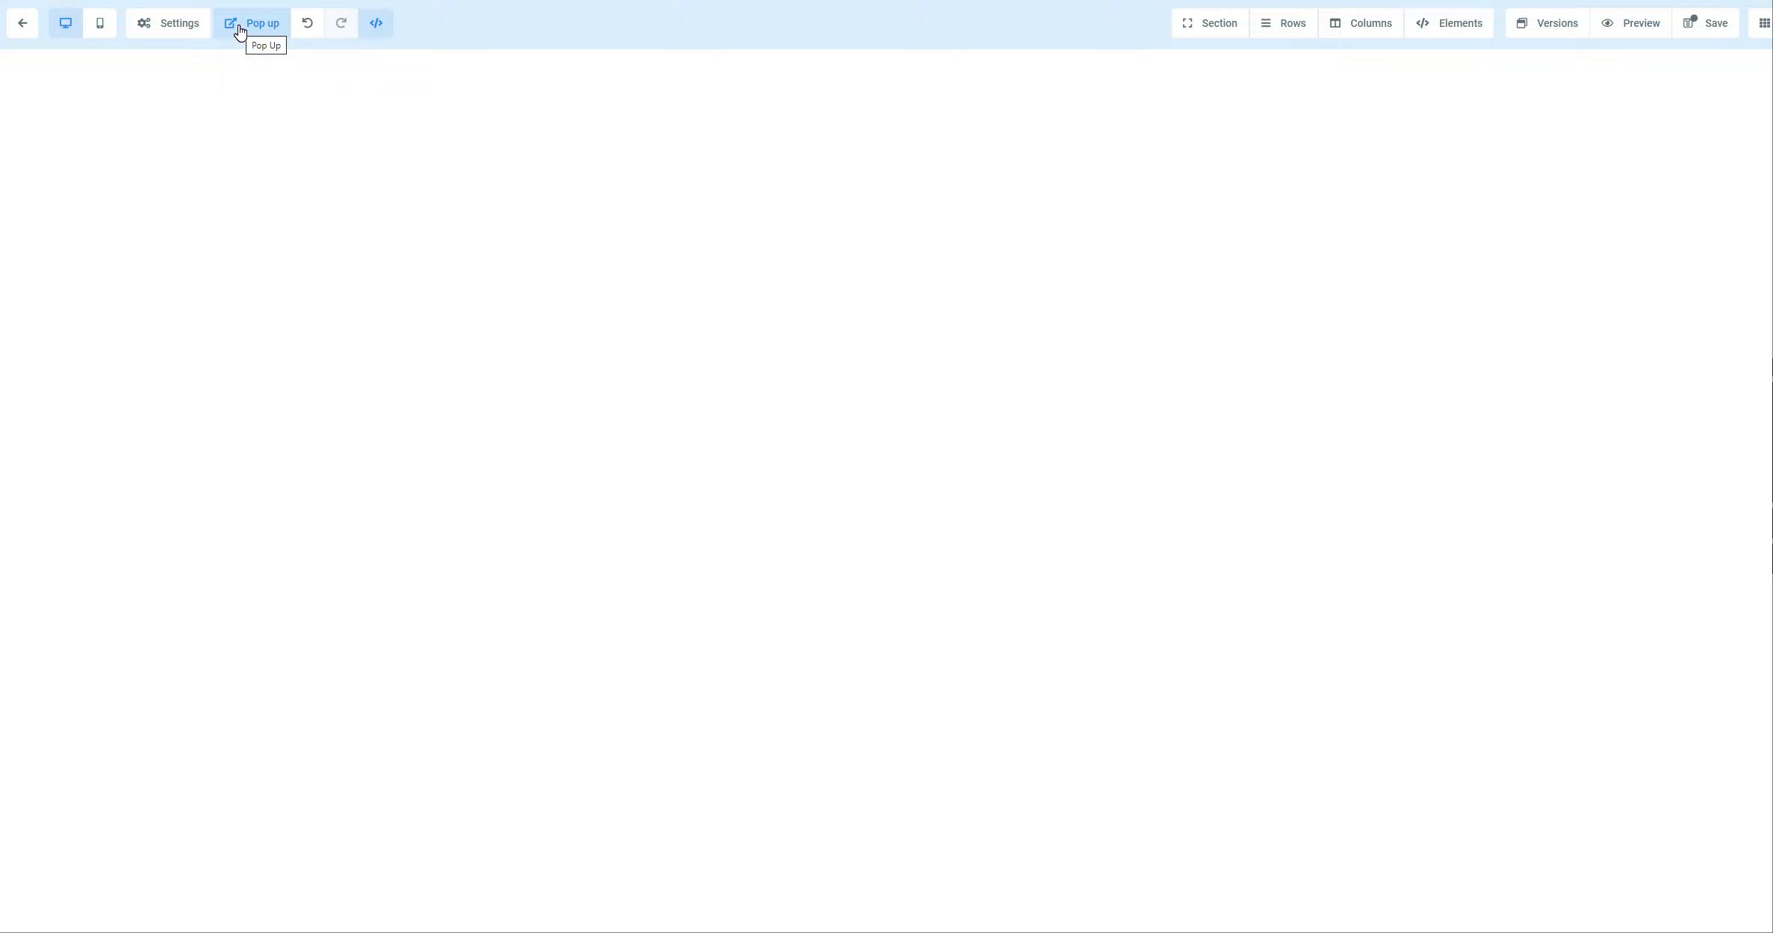
pyautogui.click(239, 32)
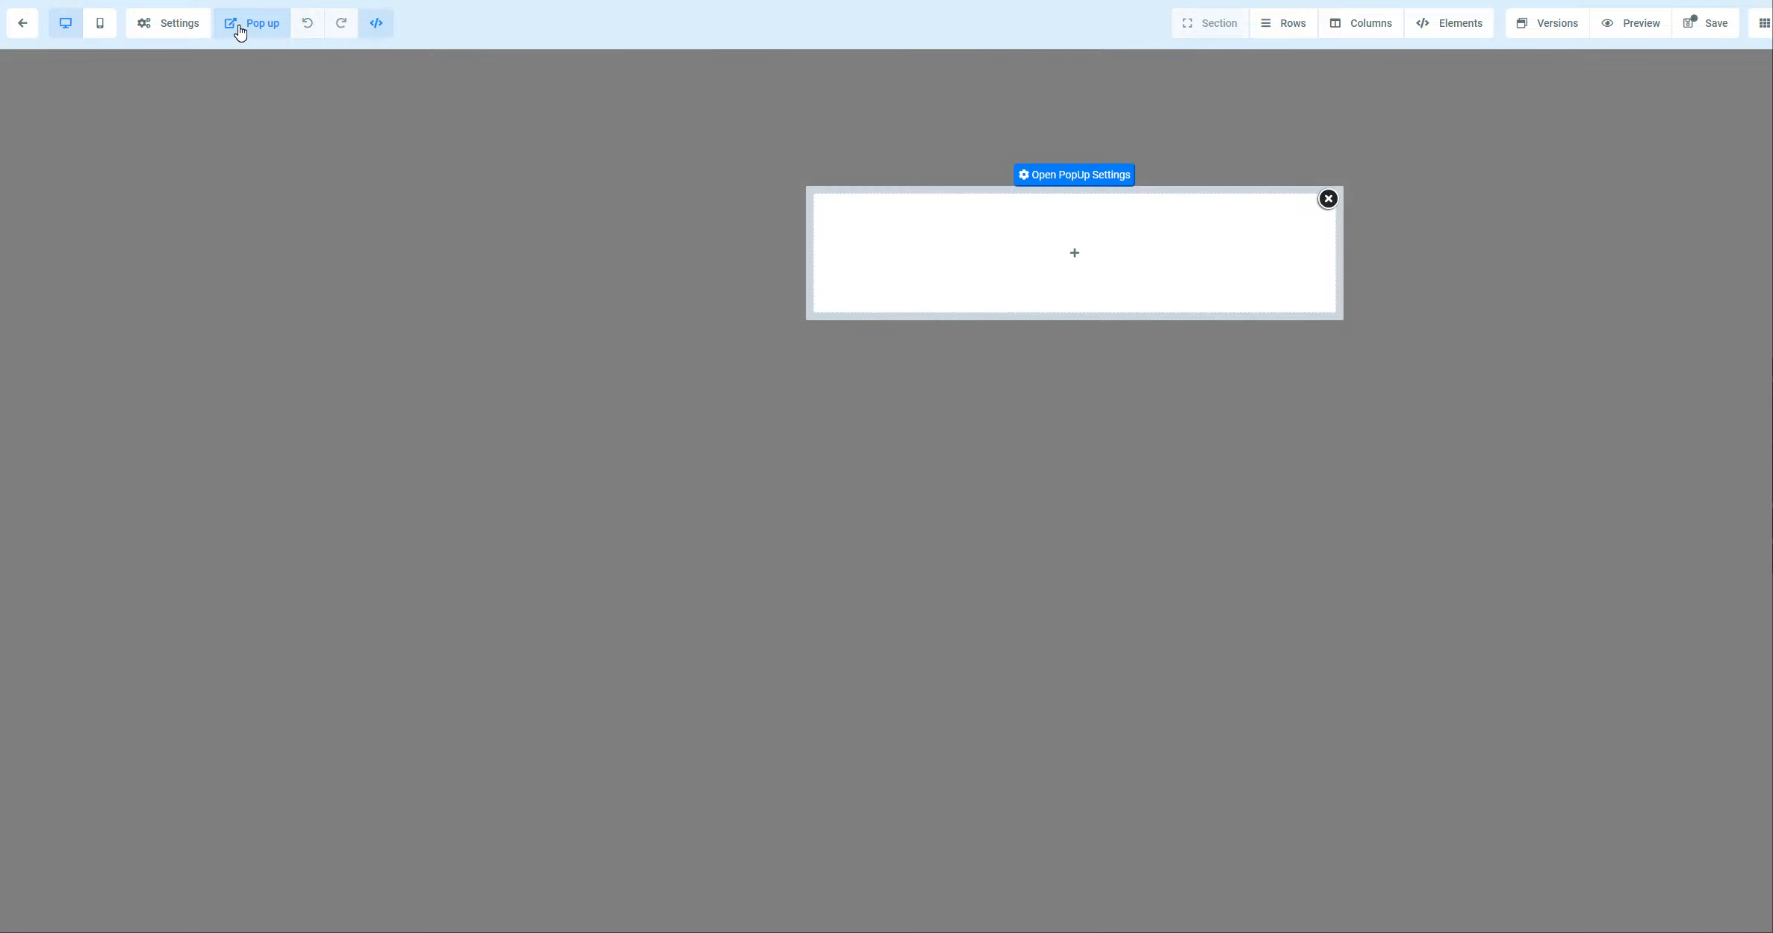
pyautogui.moveTo(938, 274)
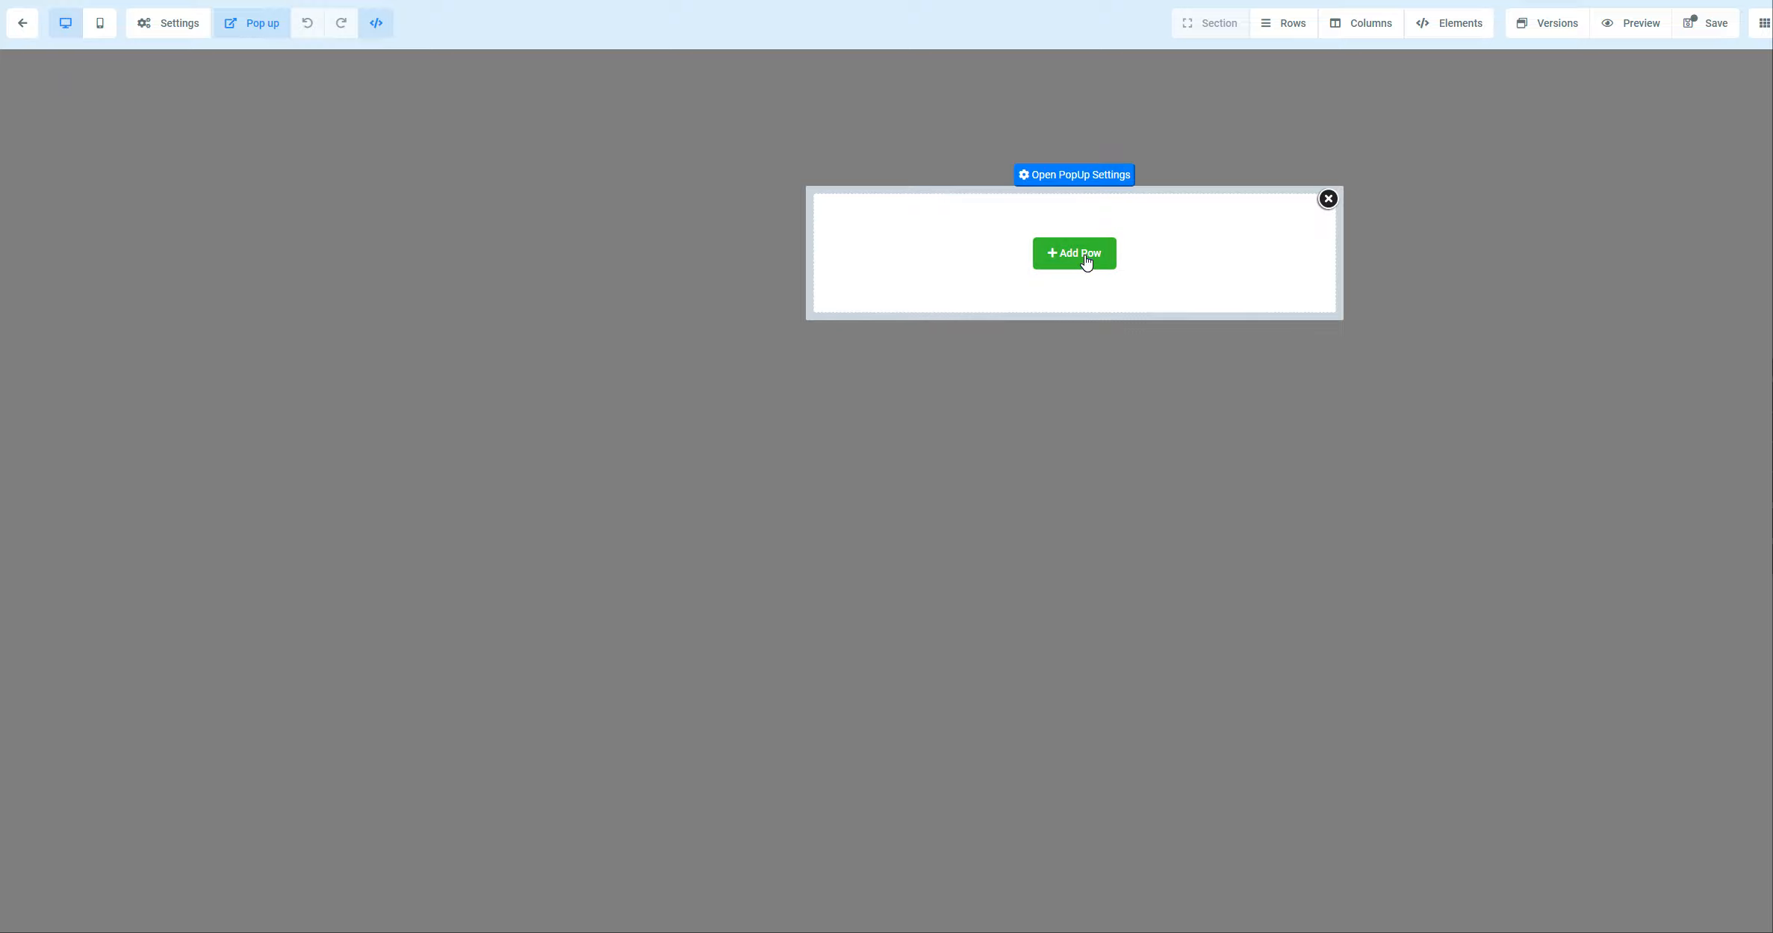
pyautogui.click(1328, 199)
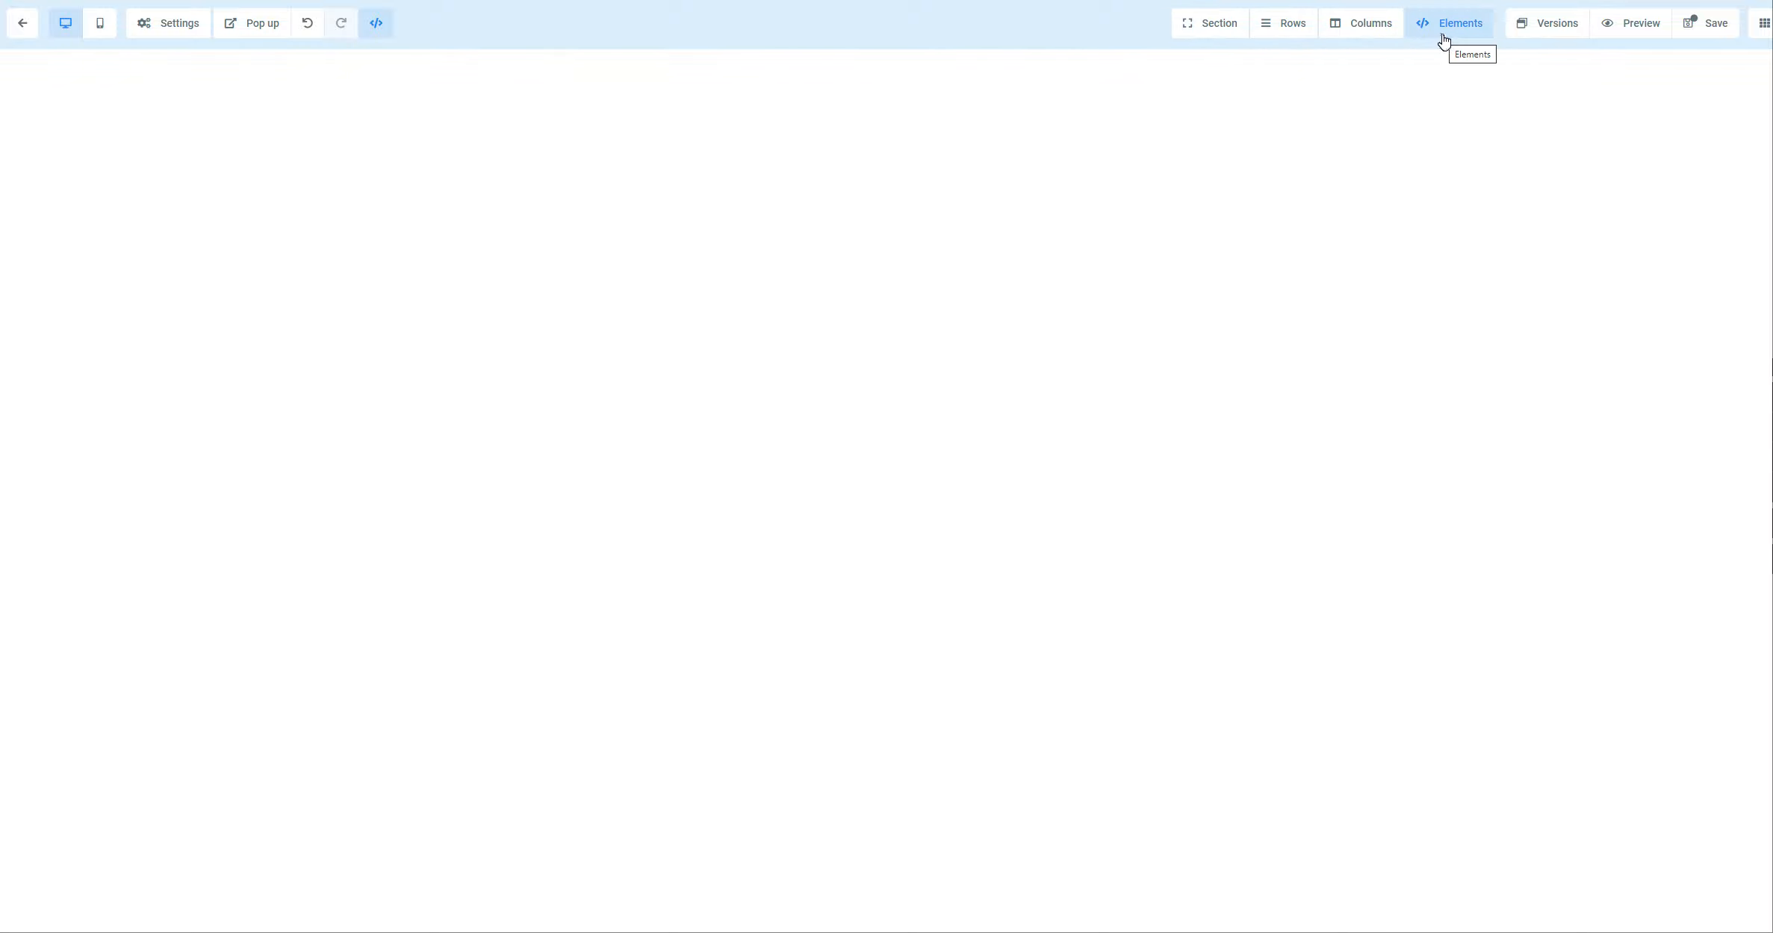
# Try to open the page's version history, stay in the editor, and view the list of available pages
pyautogui.click(1549, 34)
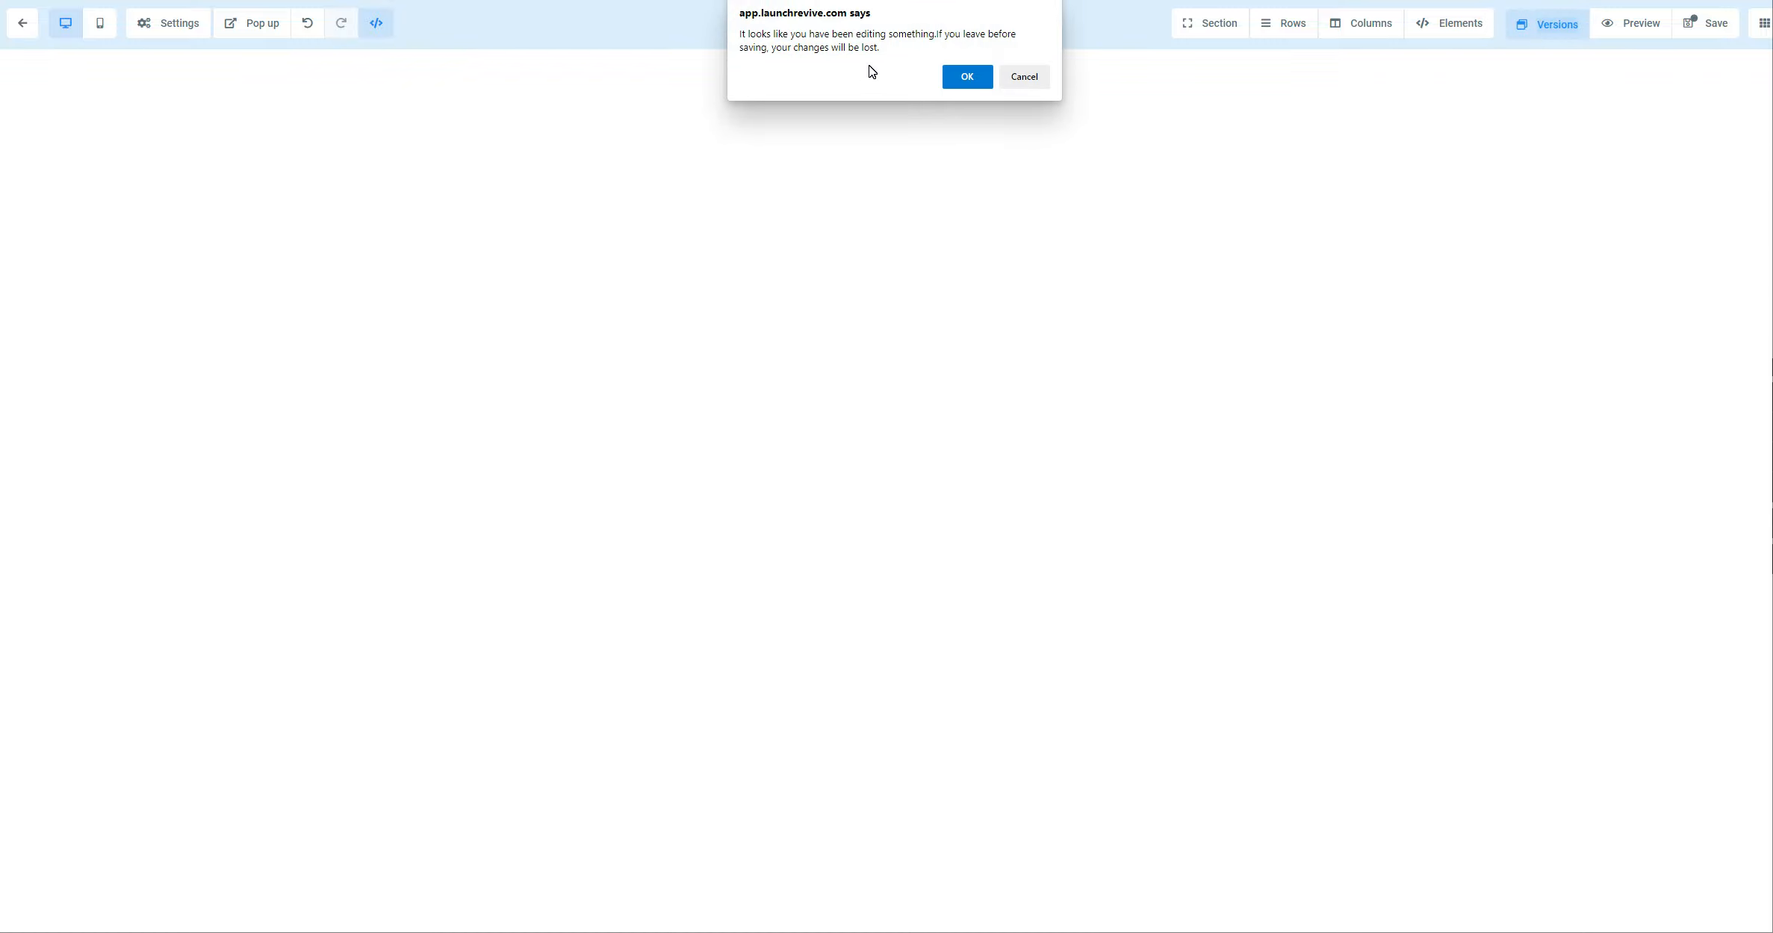
pyautogui.click(1022, 76)
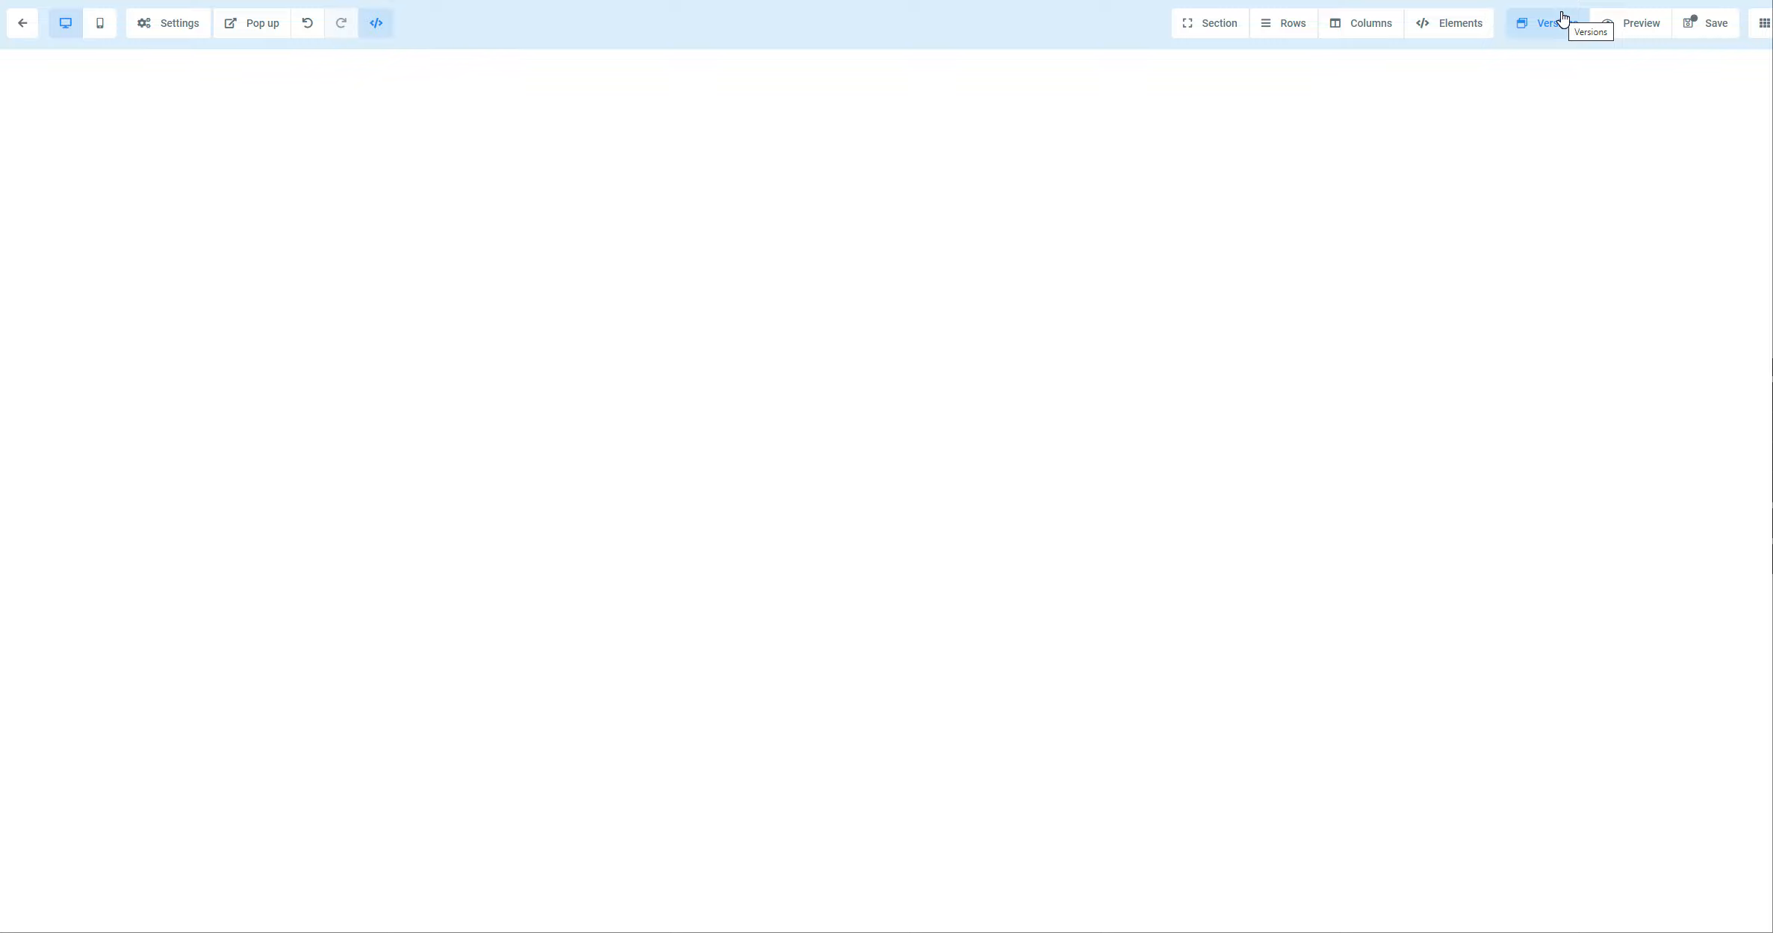
pyautogui.click(1707, 35)
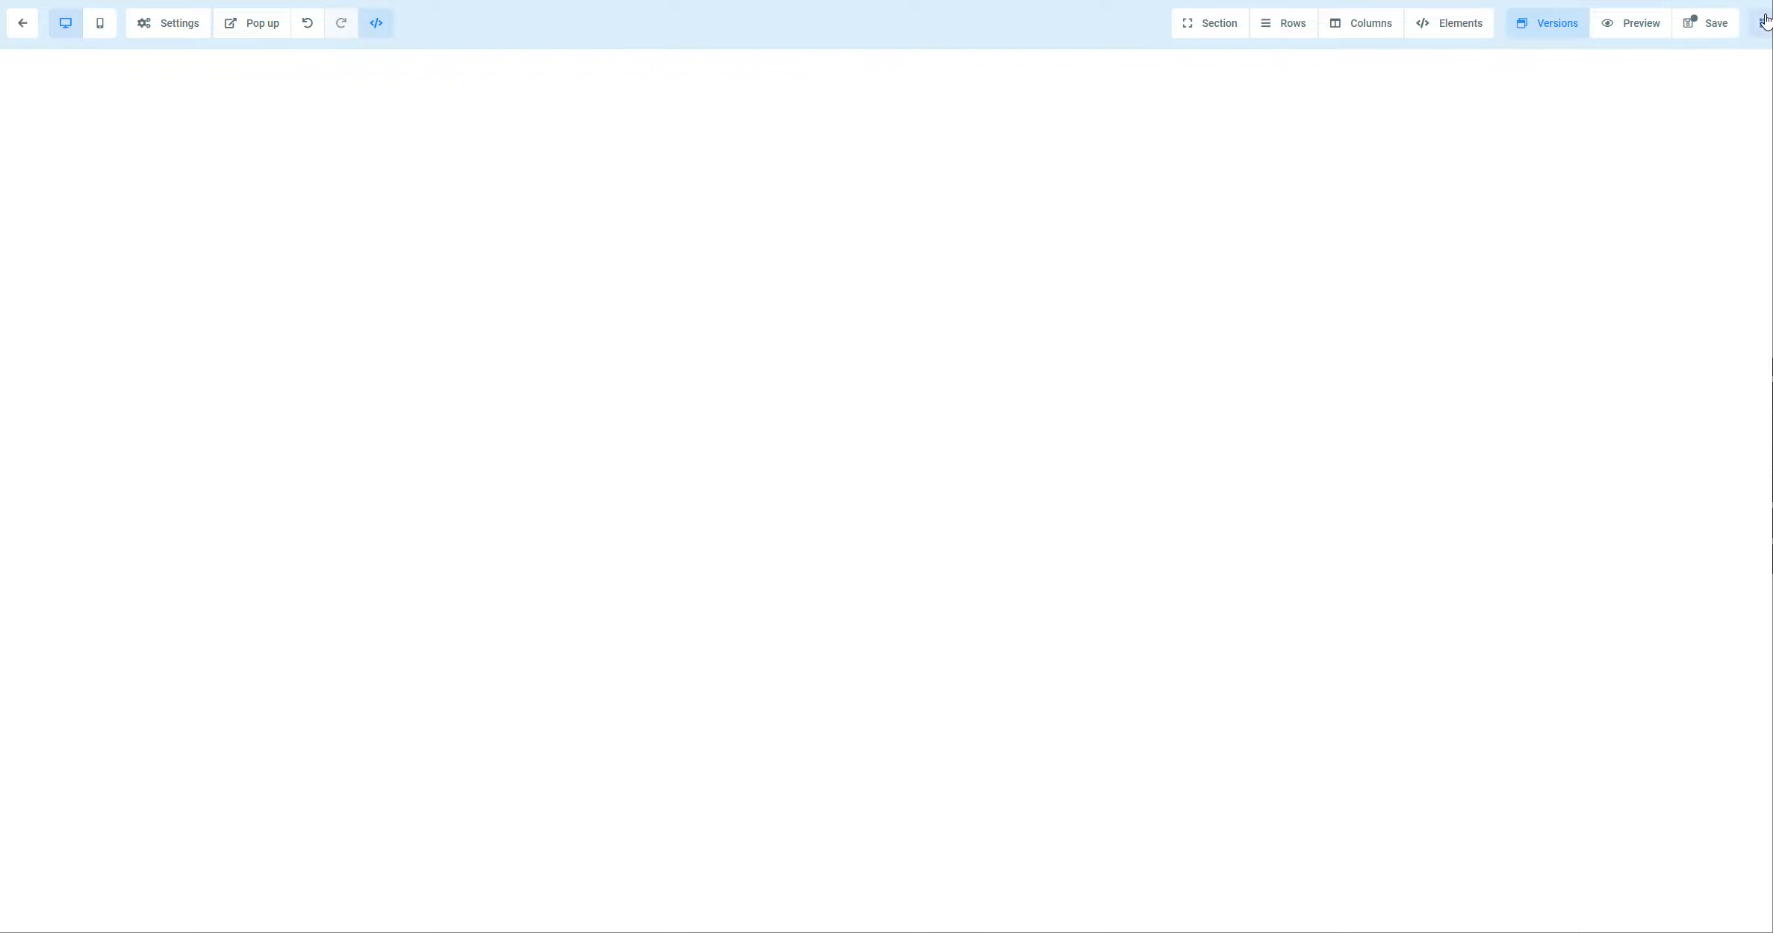
pyautogui.click(1760, 32)
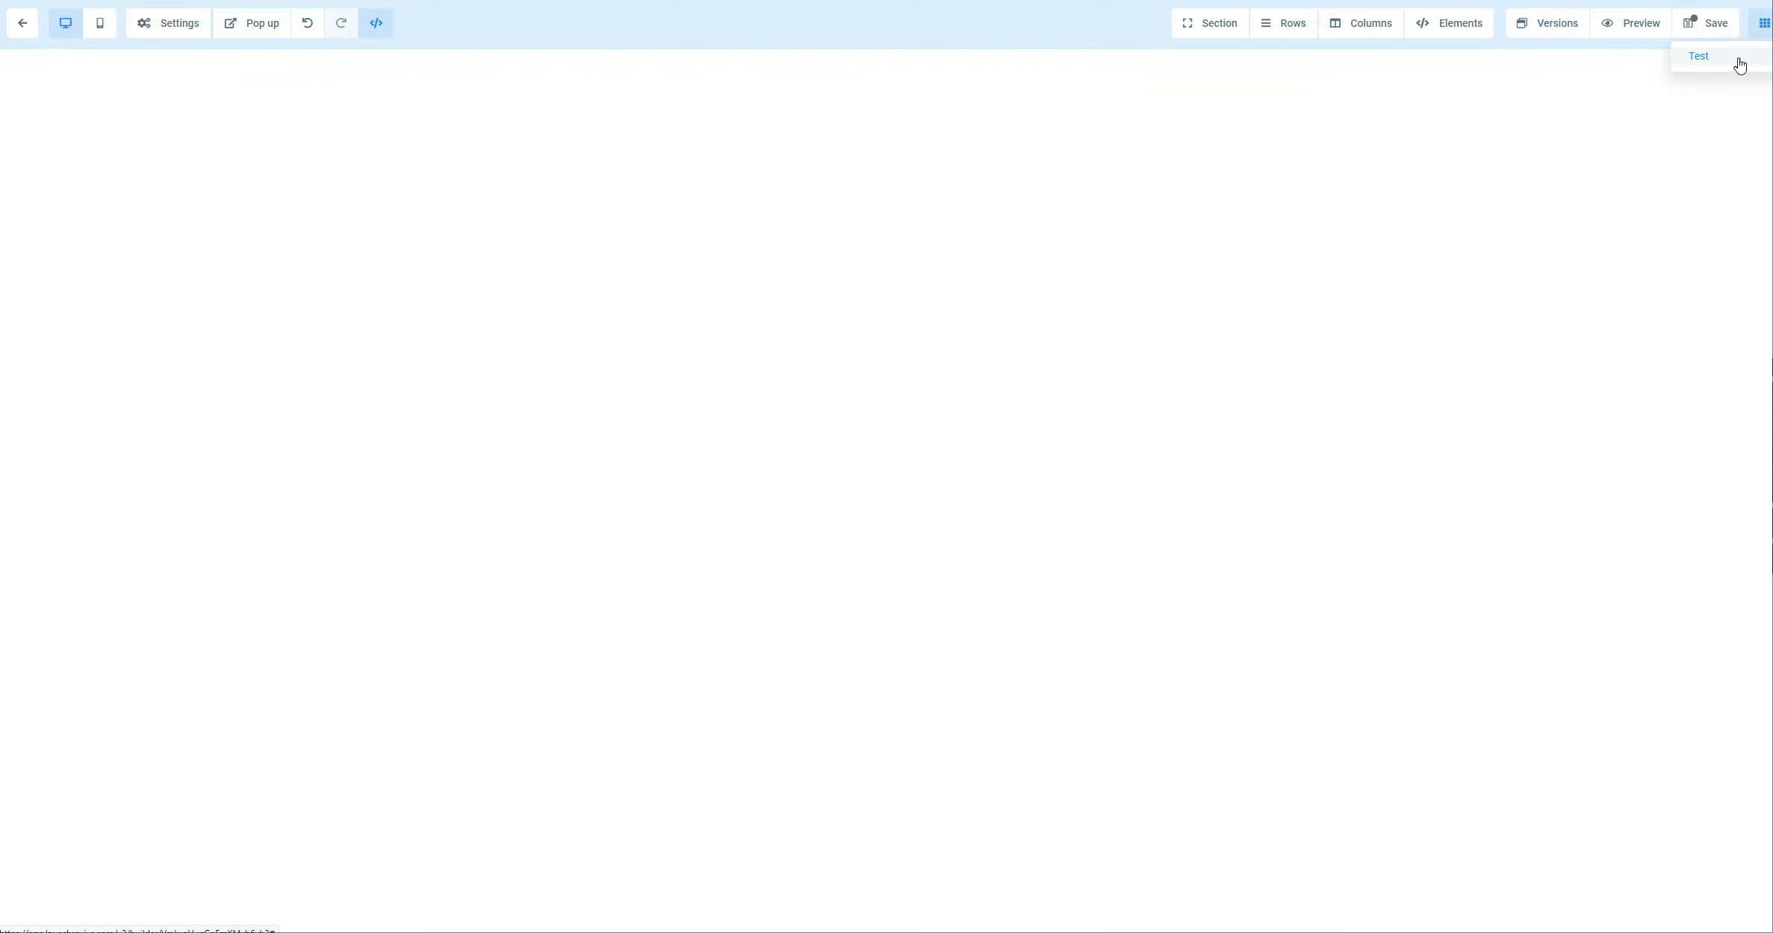
pyautogui.click(1575, 144)
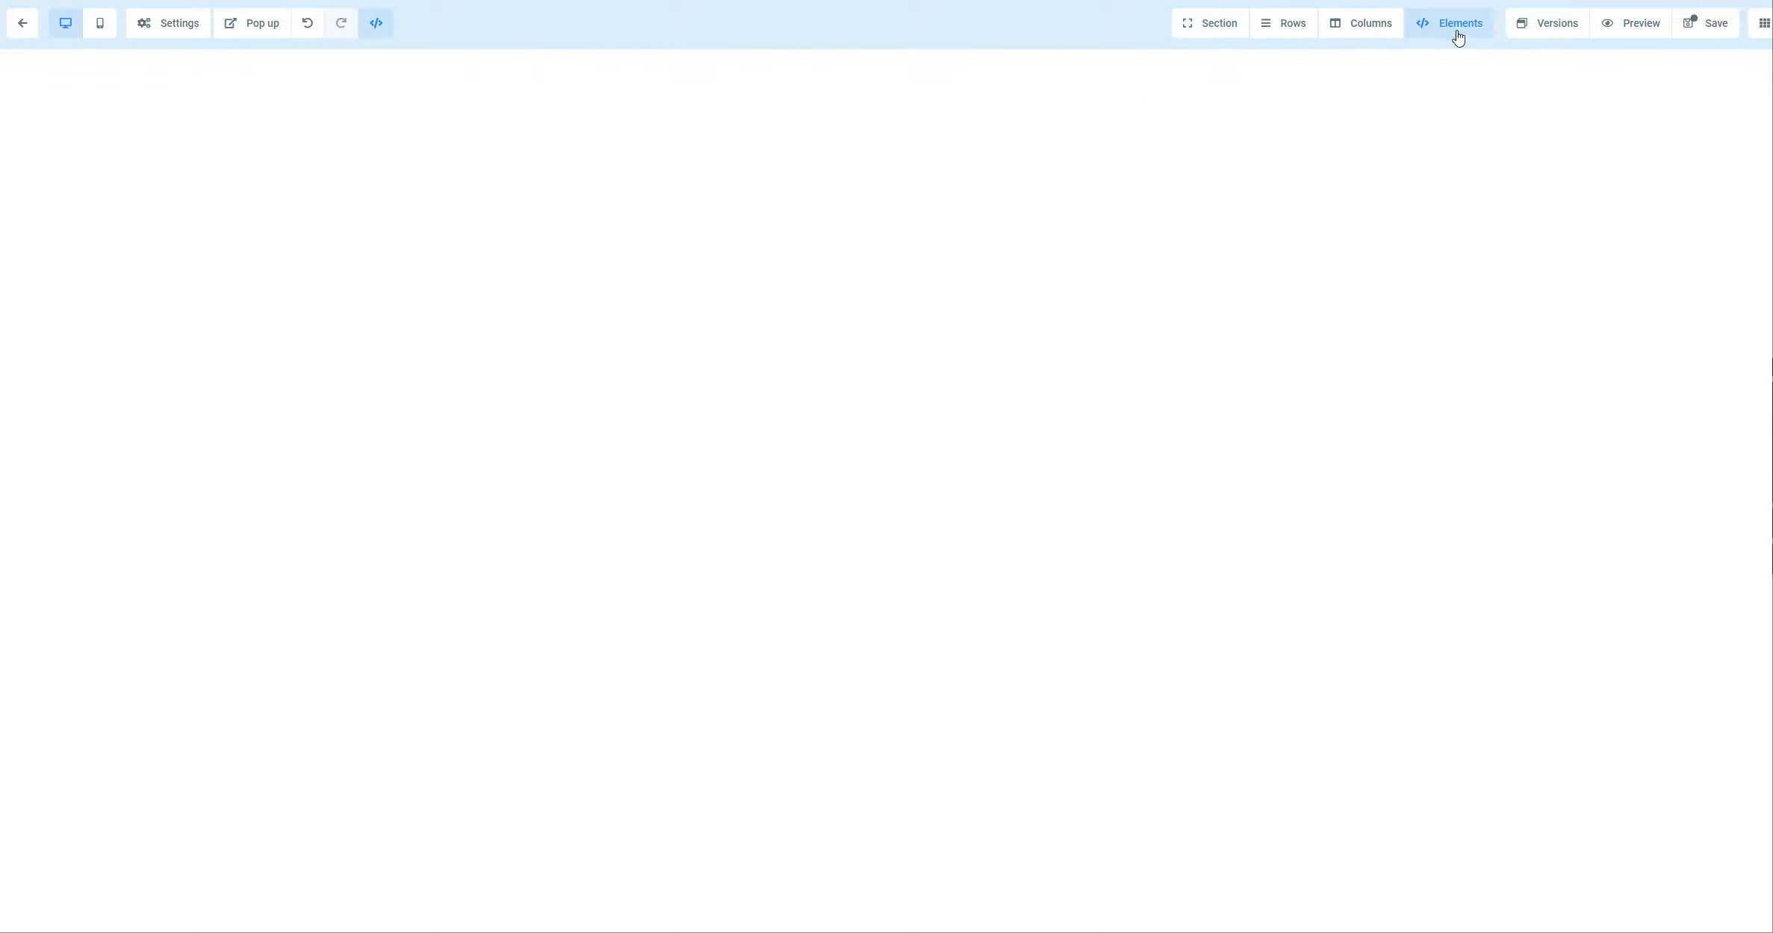
# Add a full-width section to the blank page
pyautogui.click(1206, 30)
pyautogui.click(1211, 55)
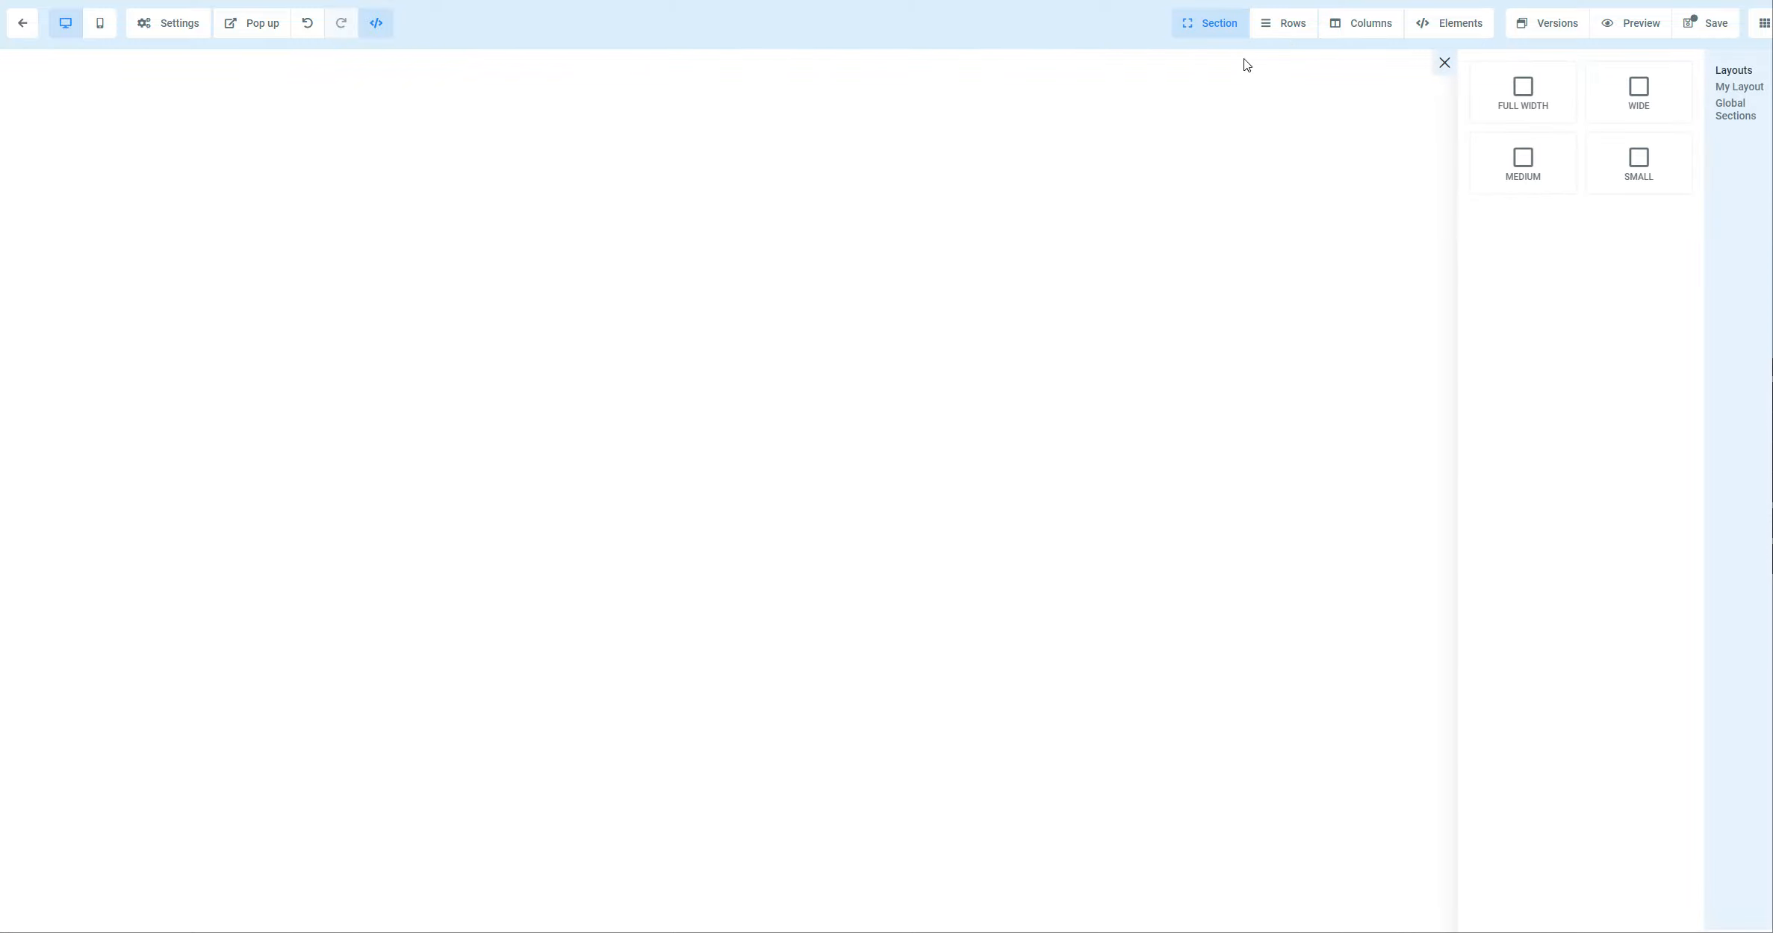
pyautogui.click(1516, 97)
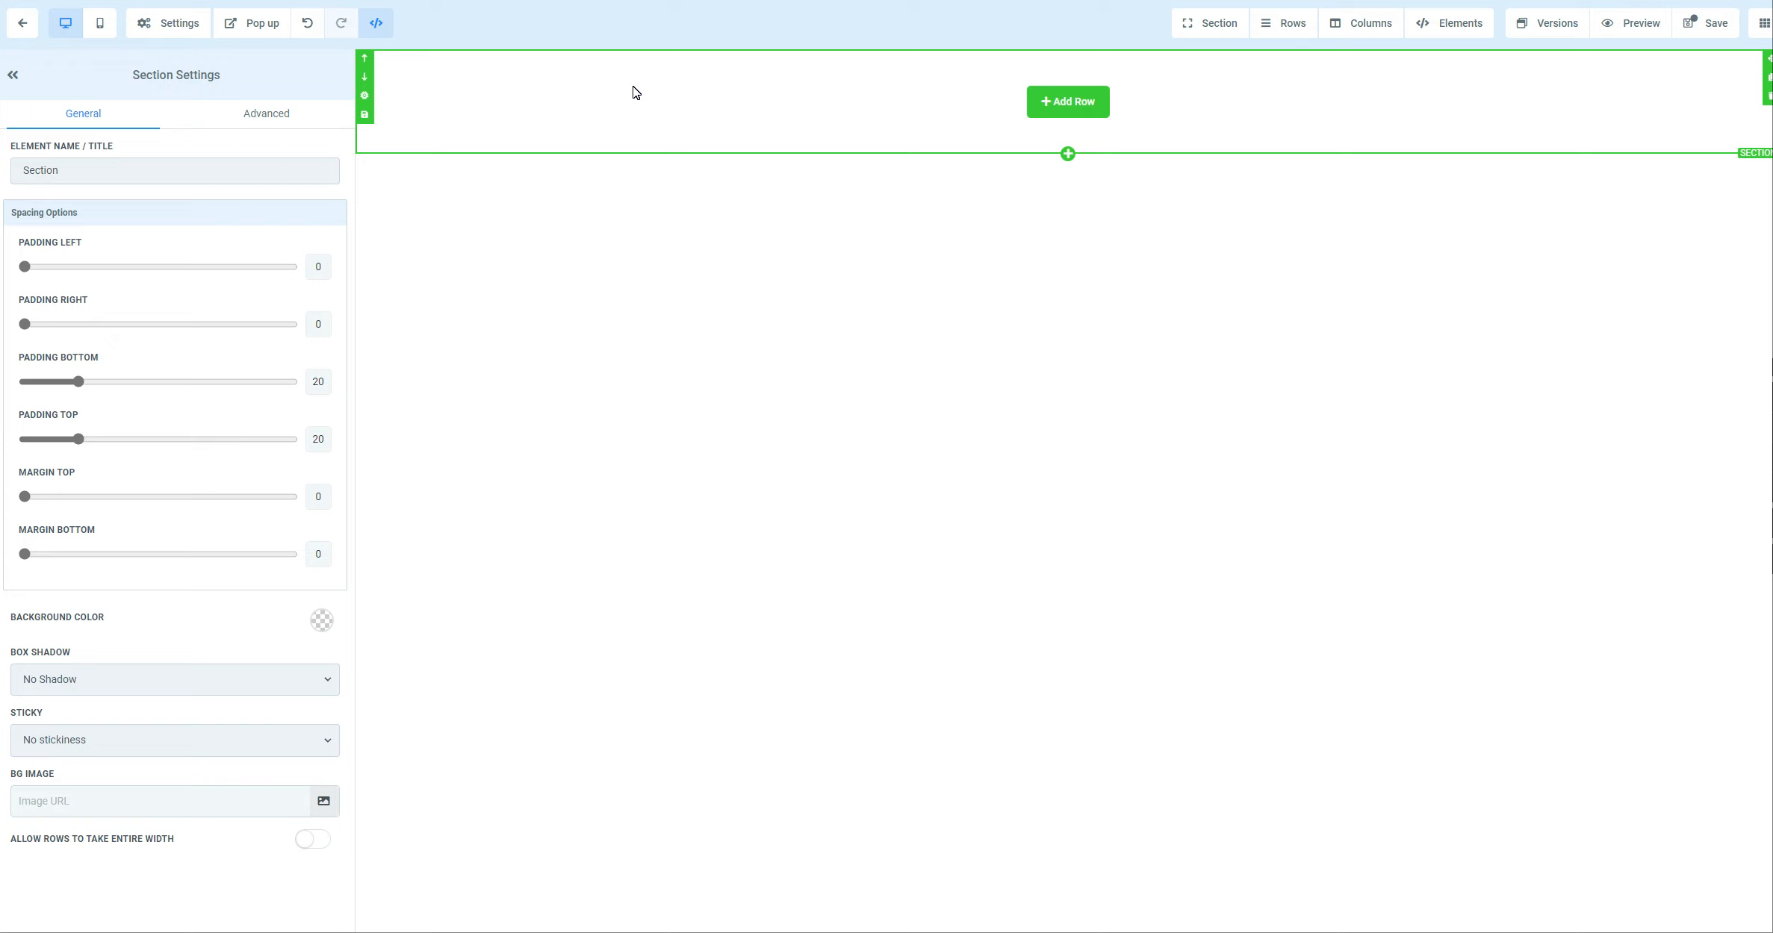
# Review the available section layouts again and close them without adding another section
pyautogui.click(1211, 23)
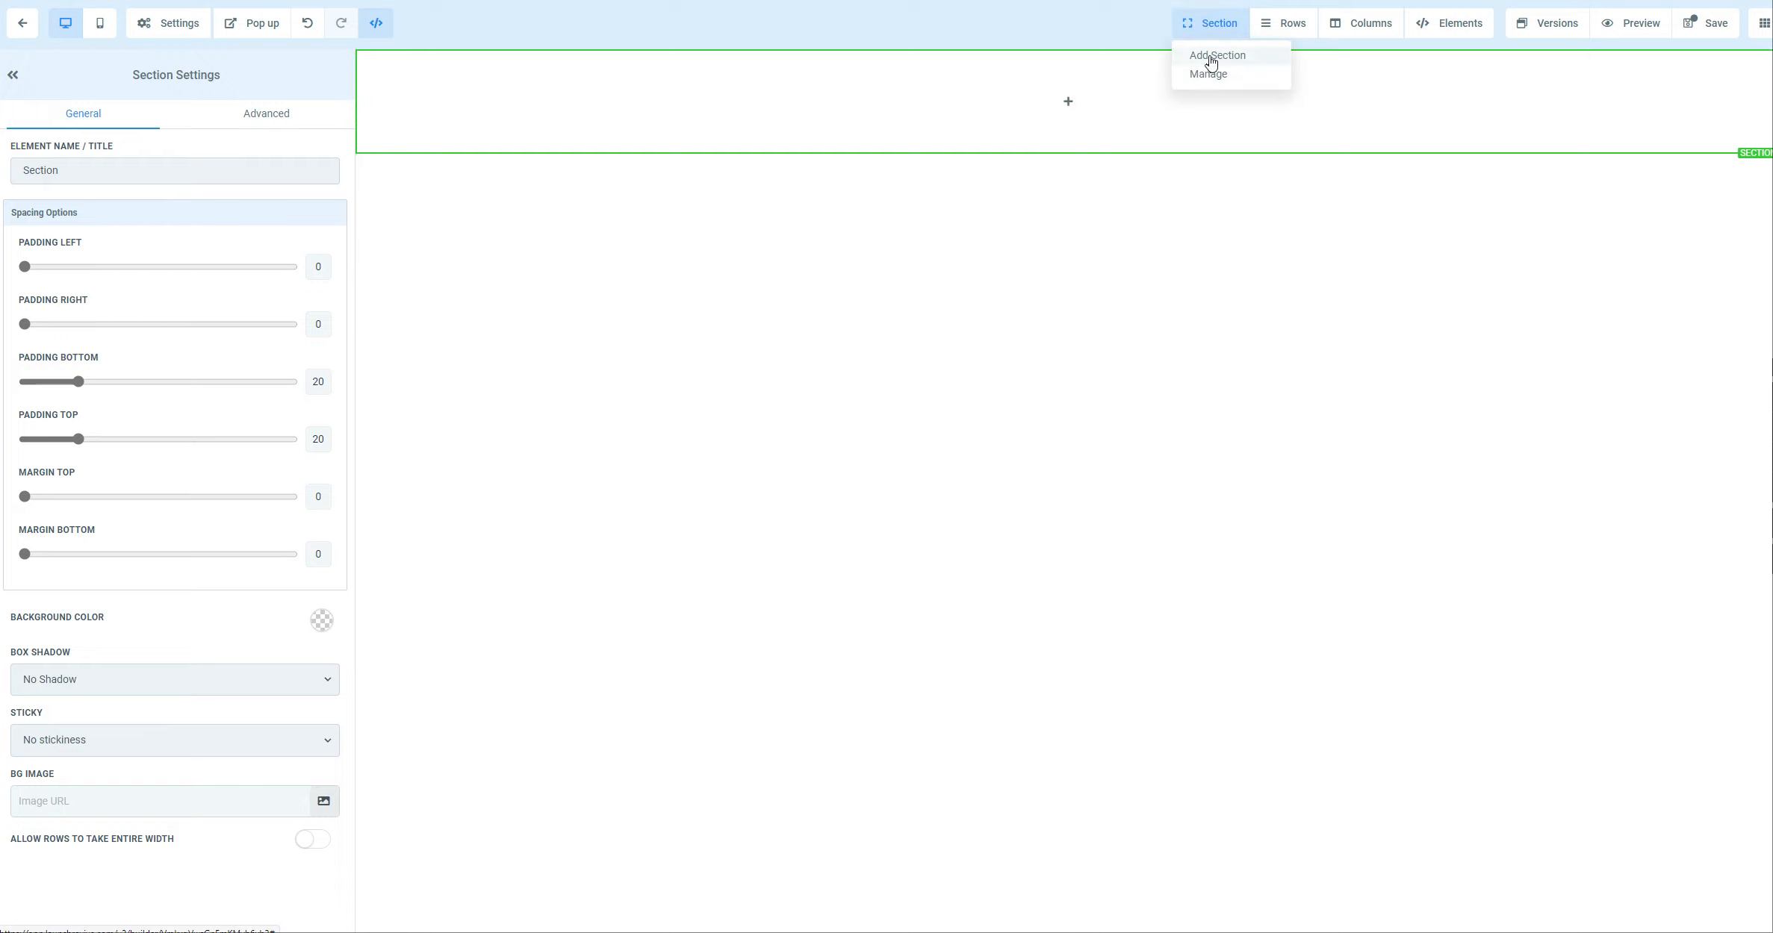
pyautogui.click(1213, 56)
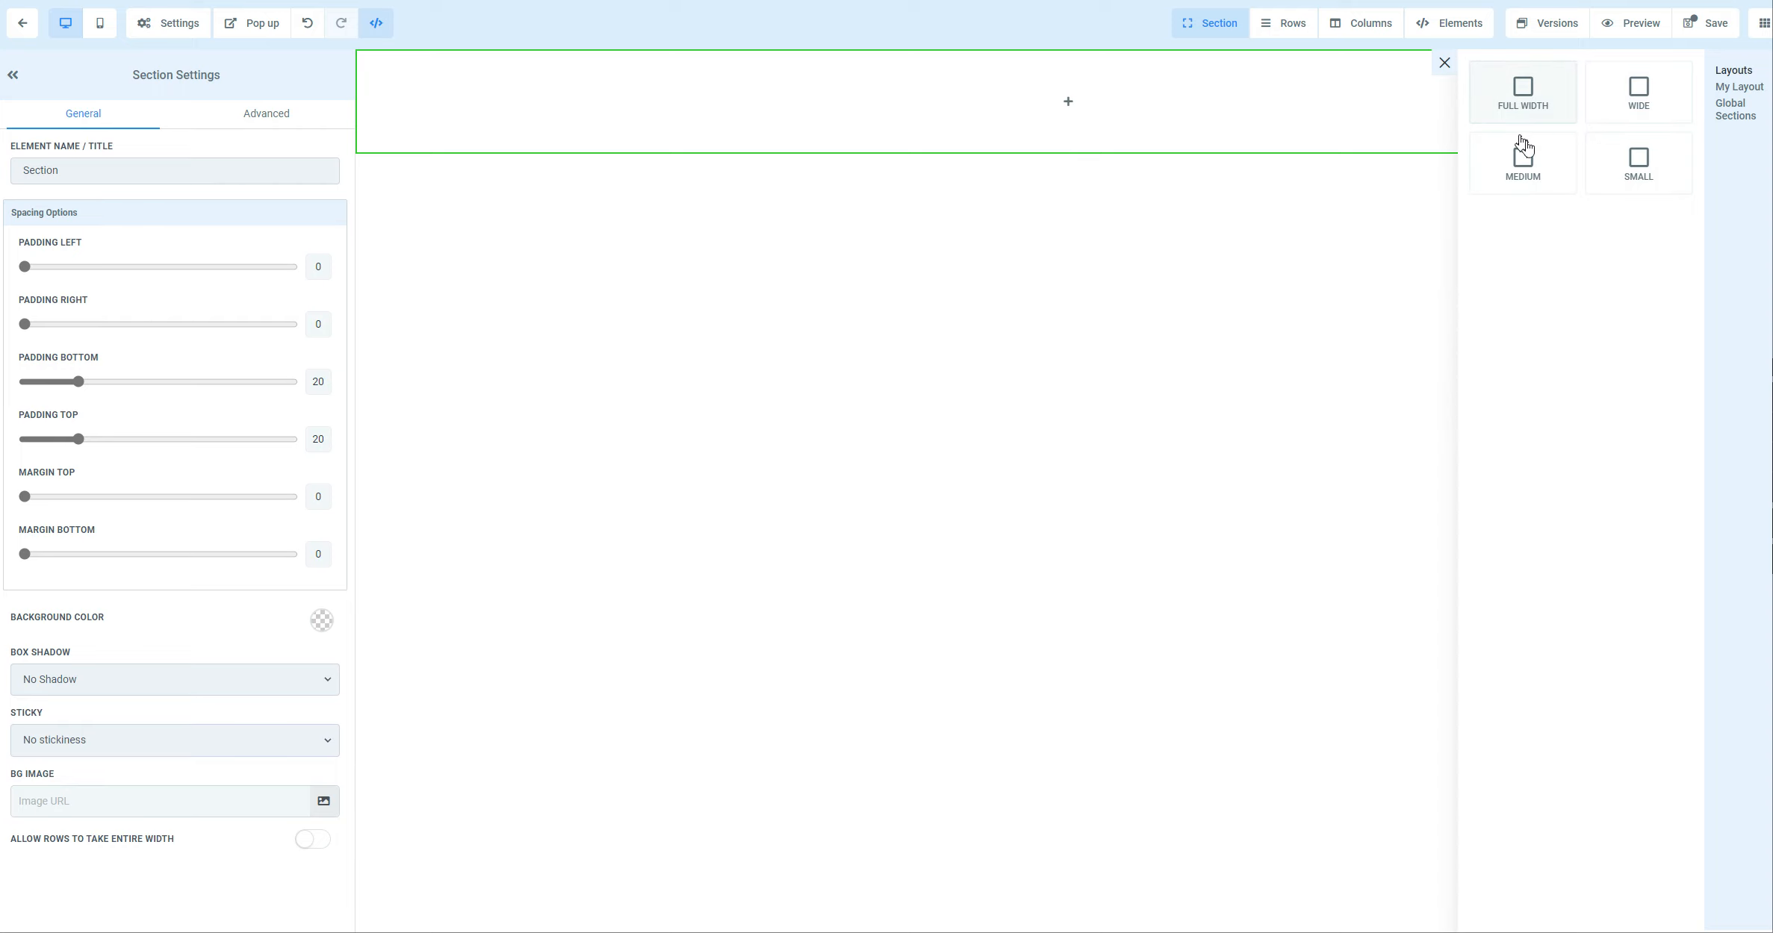
pyautogui.click(1208, 238)
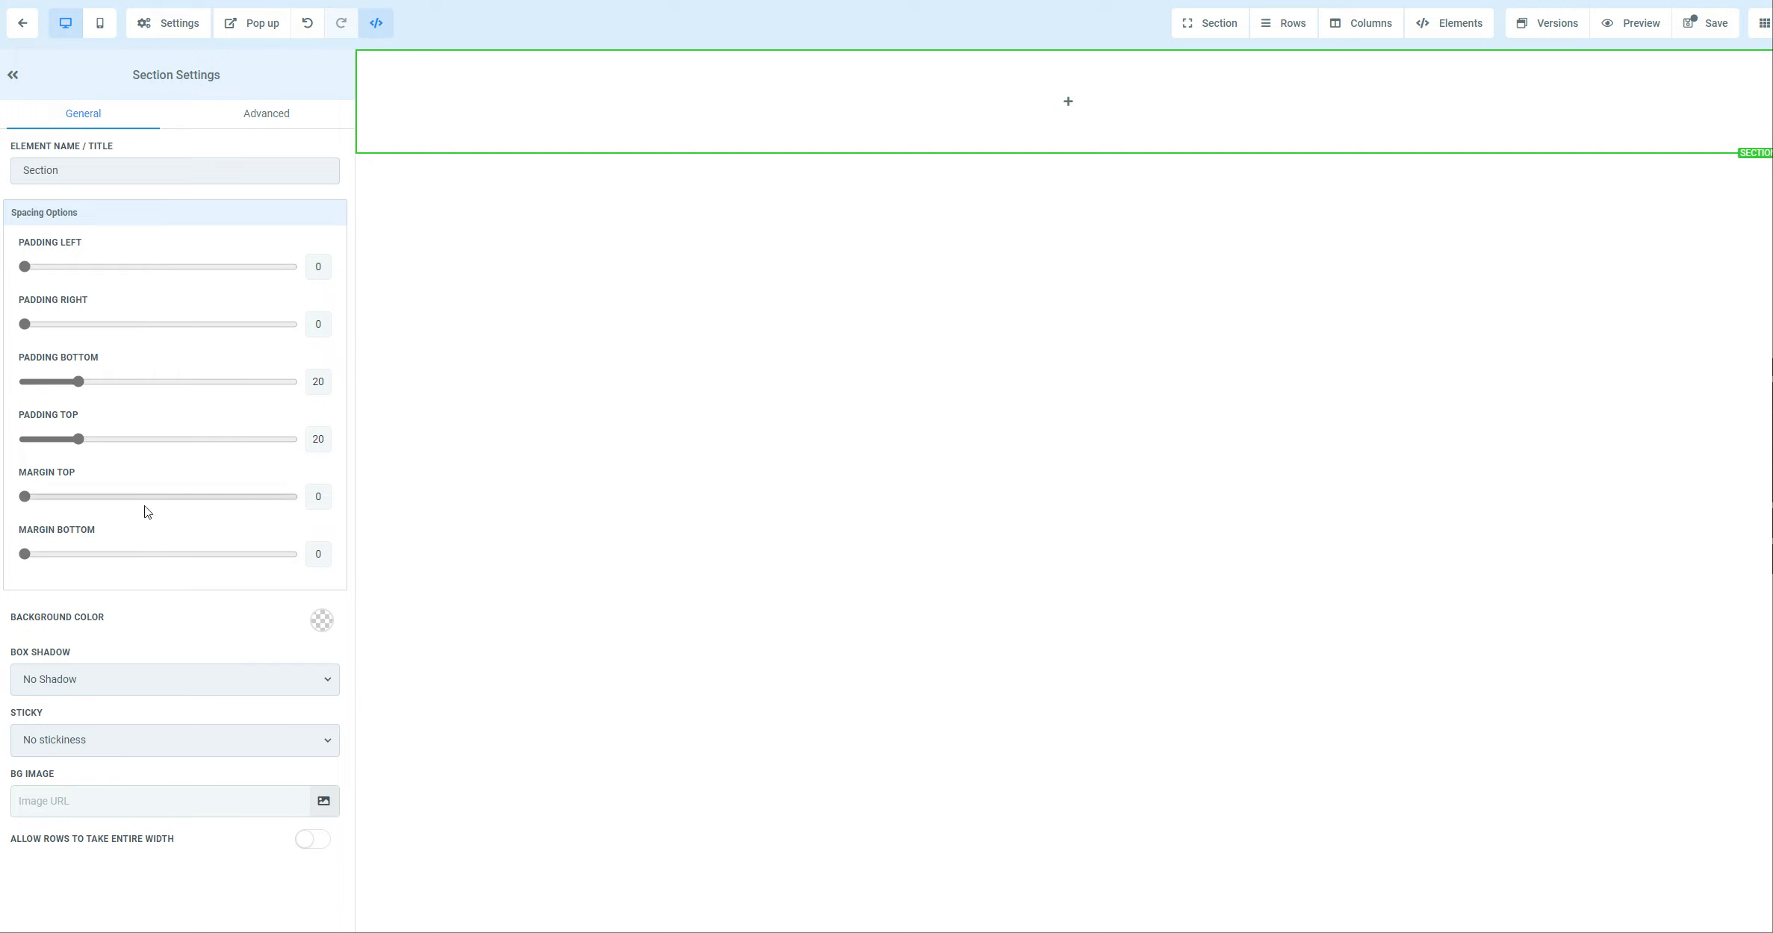
# Give the section a black background and a 30% Drop Shadow
pyautogui.click(320, 620)
pyautogui.click(138, 654)
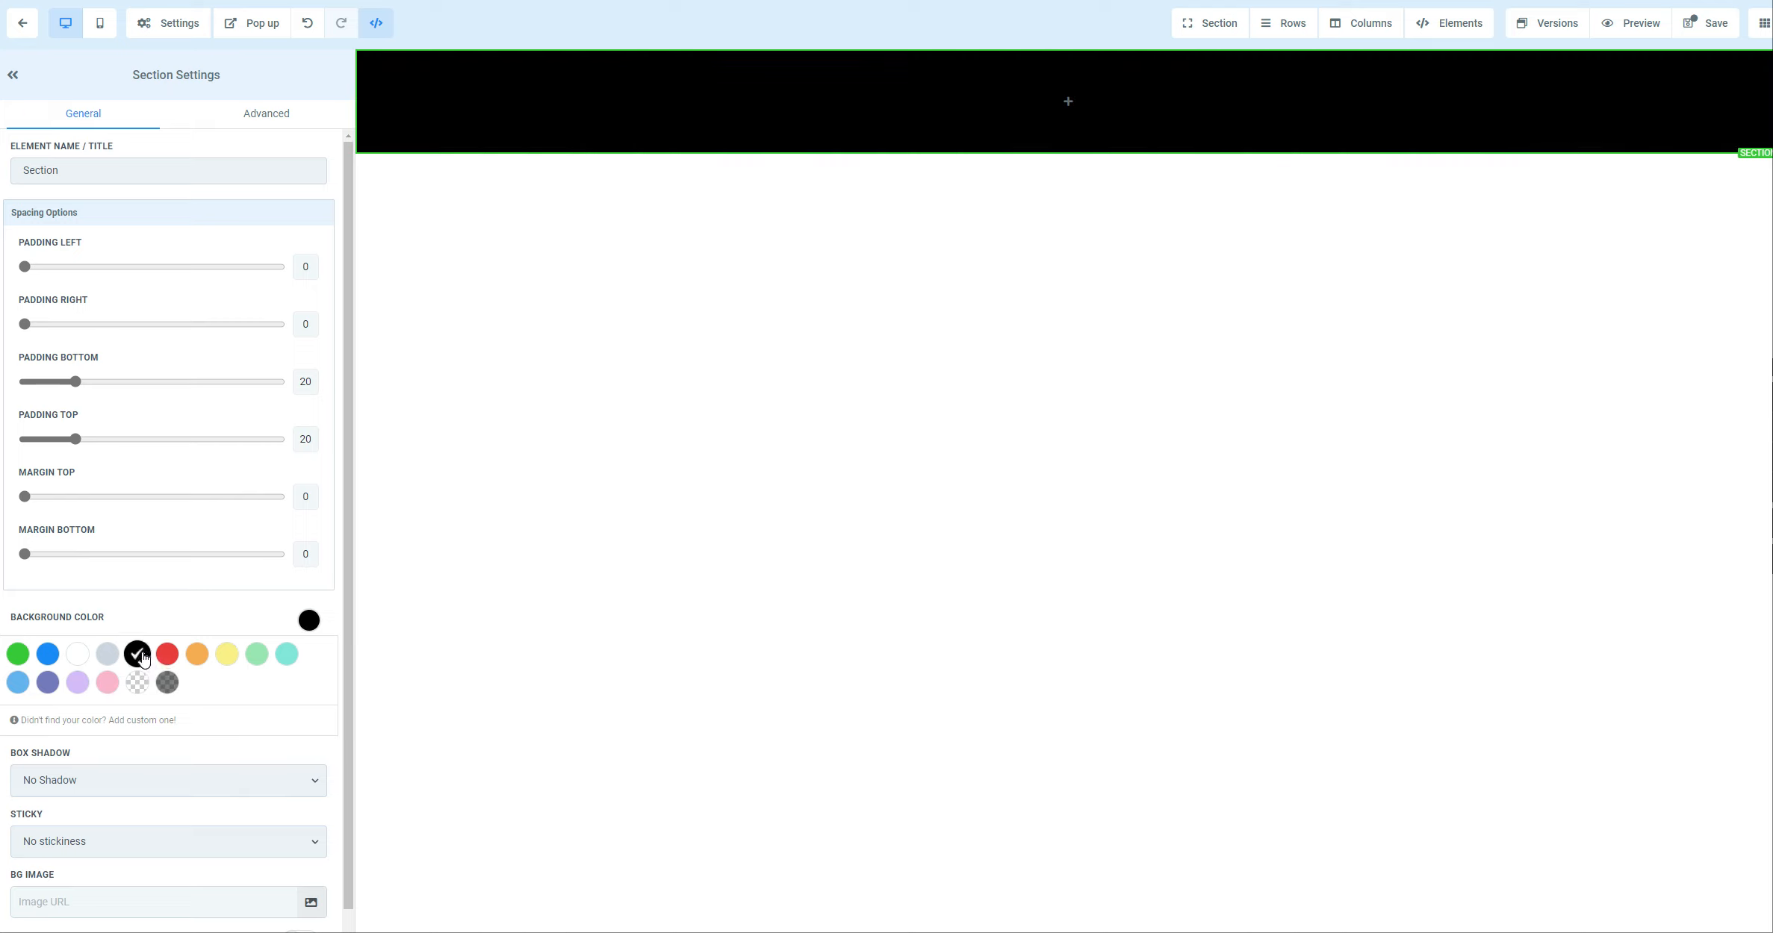
pyautogui.scroll(-1, 112, 510)
pyautogui.click(121, 766)
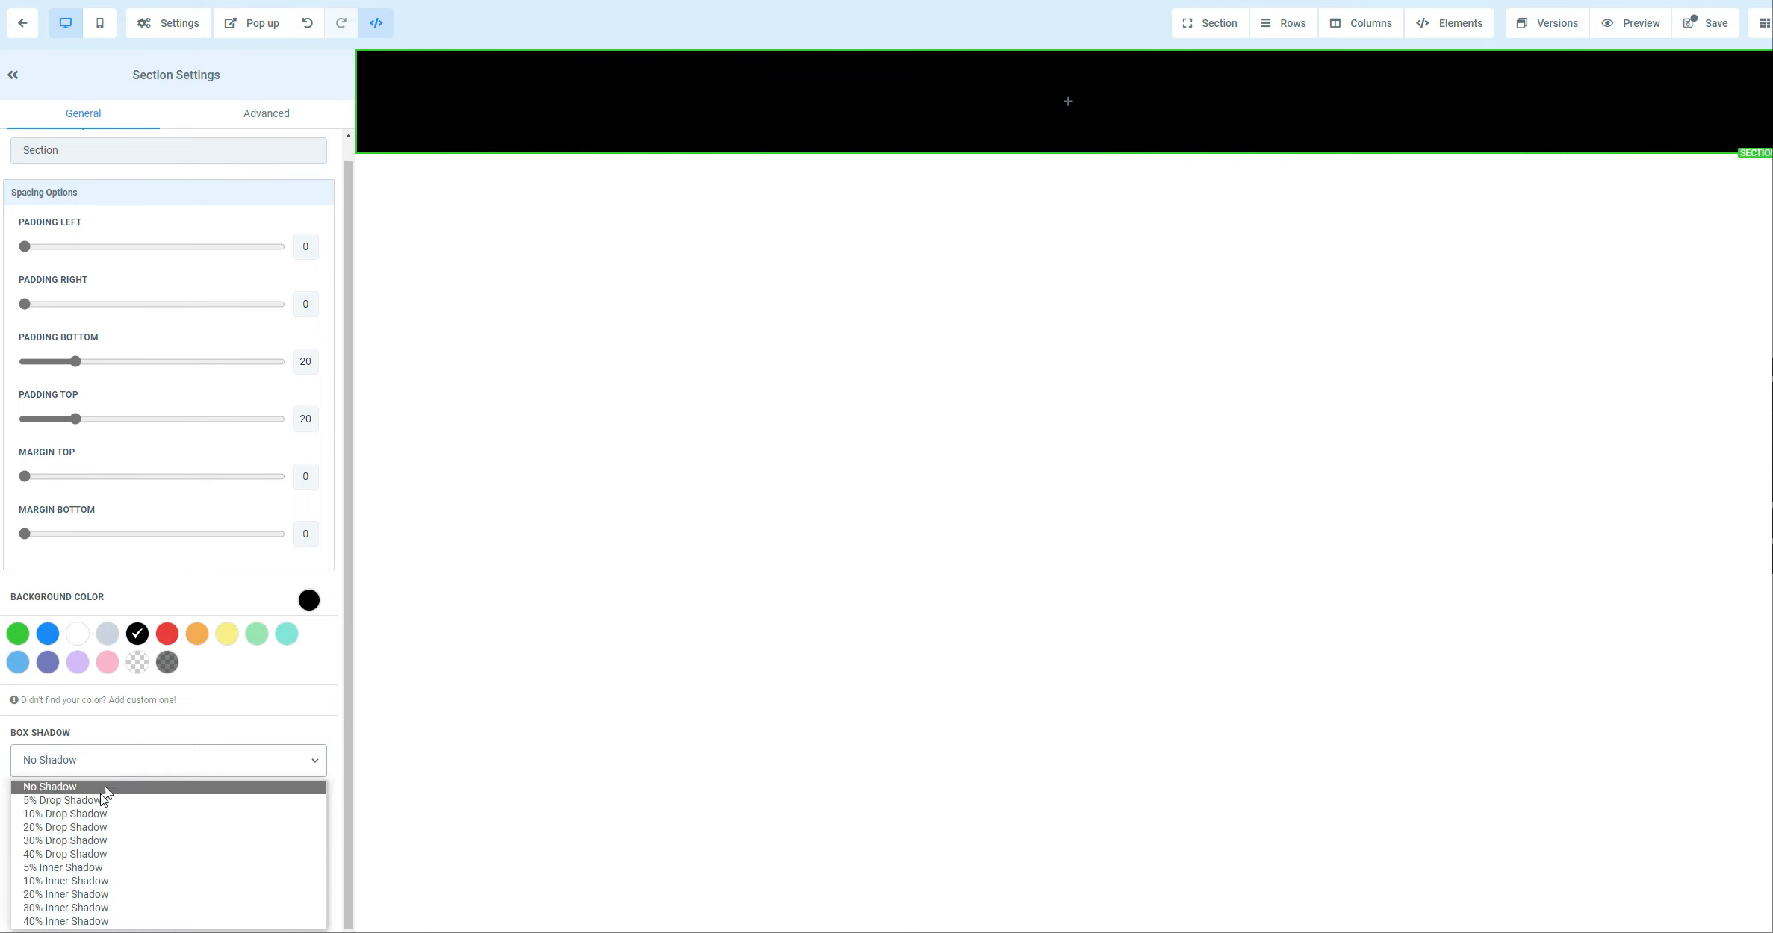
pyautogui.click(84, 844)
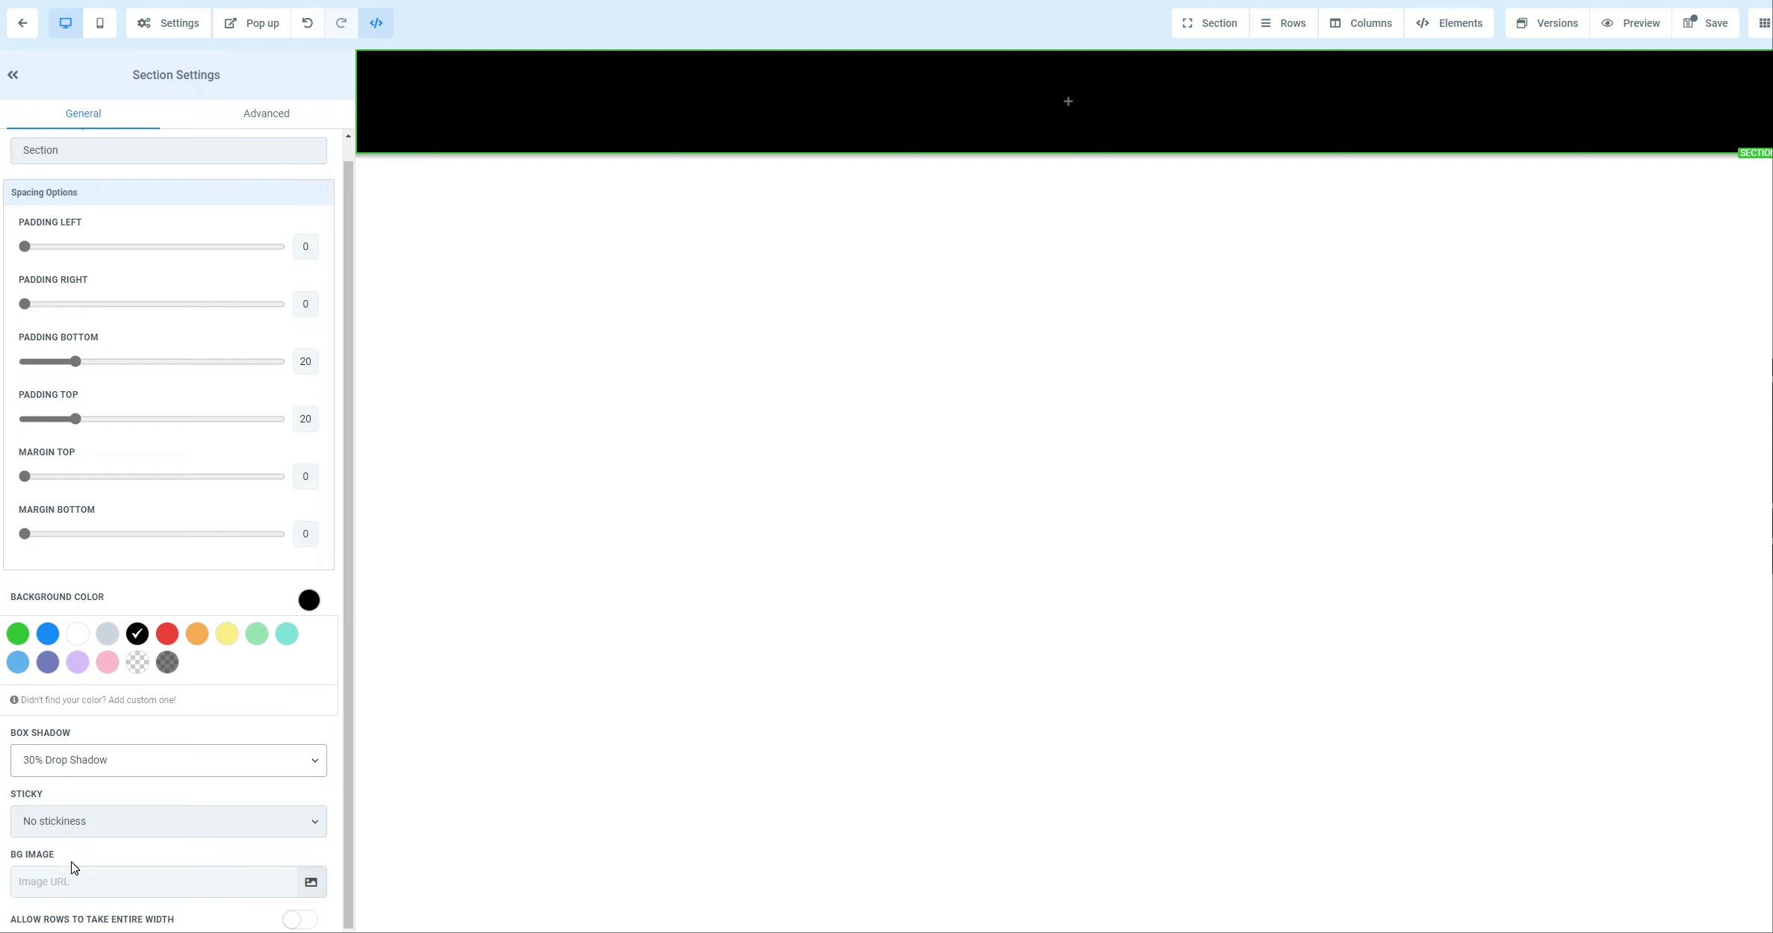
pyautogui.click(711, 412)
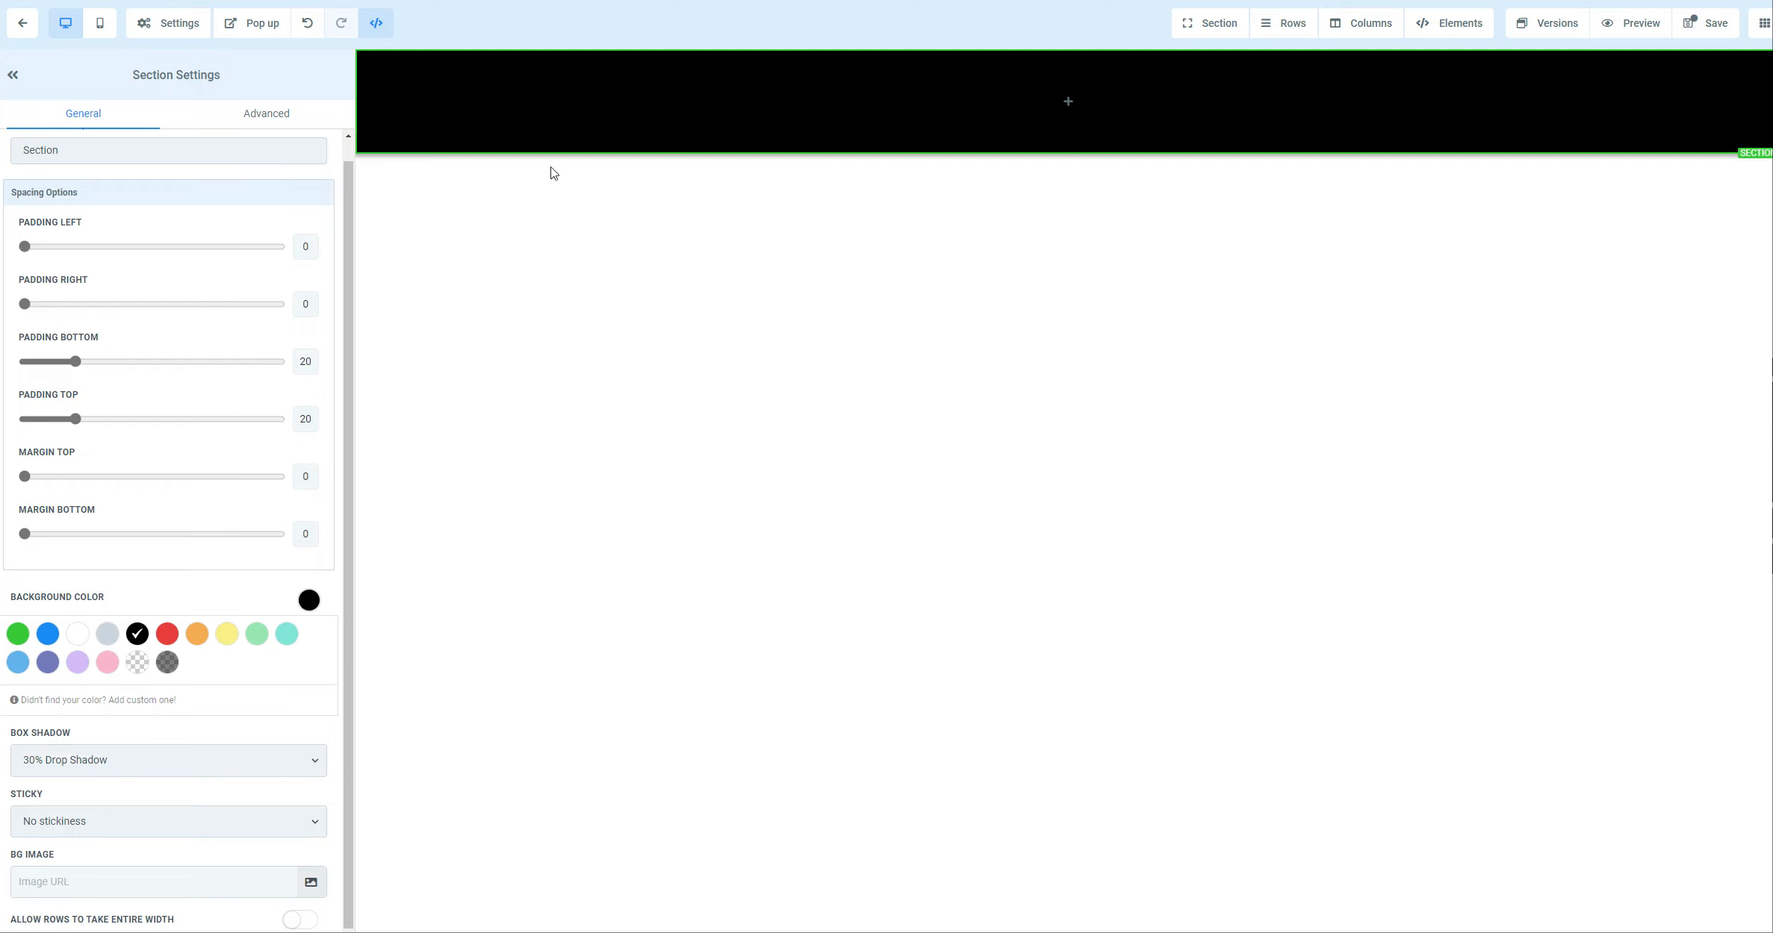
# Add a one-column row to the section and a two-column row beneath it
pyautogui.moveTo(660, 103)
pyautogui.moveTo(657, 41)
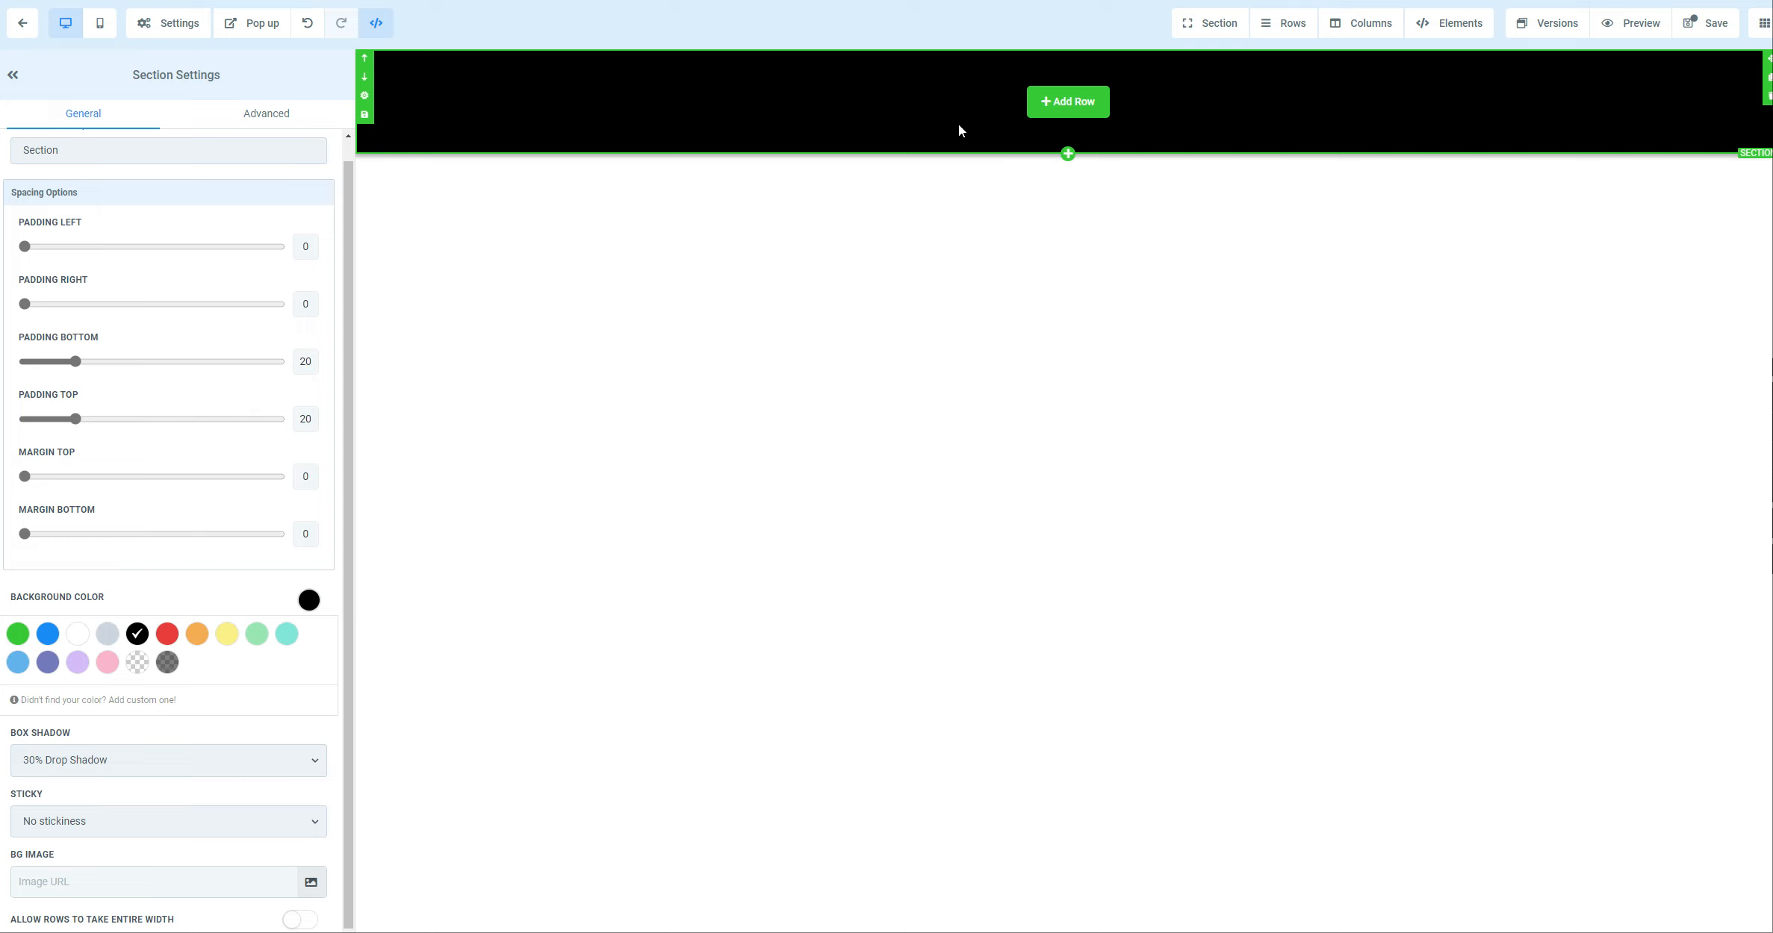
pyautogui.click(1067, 103)
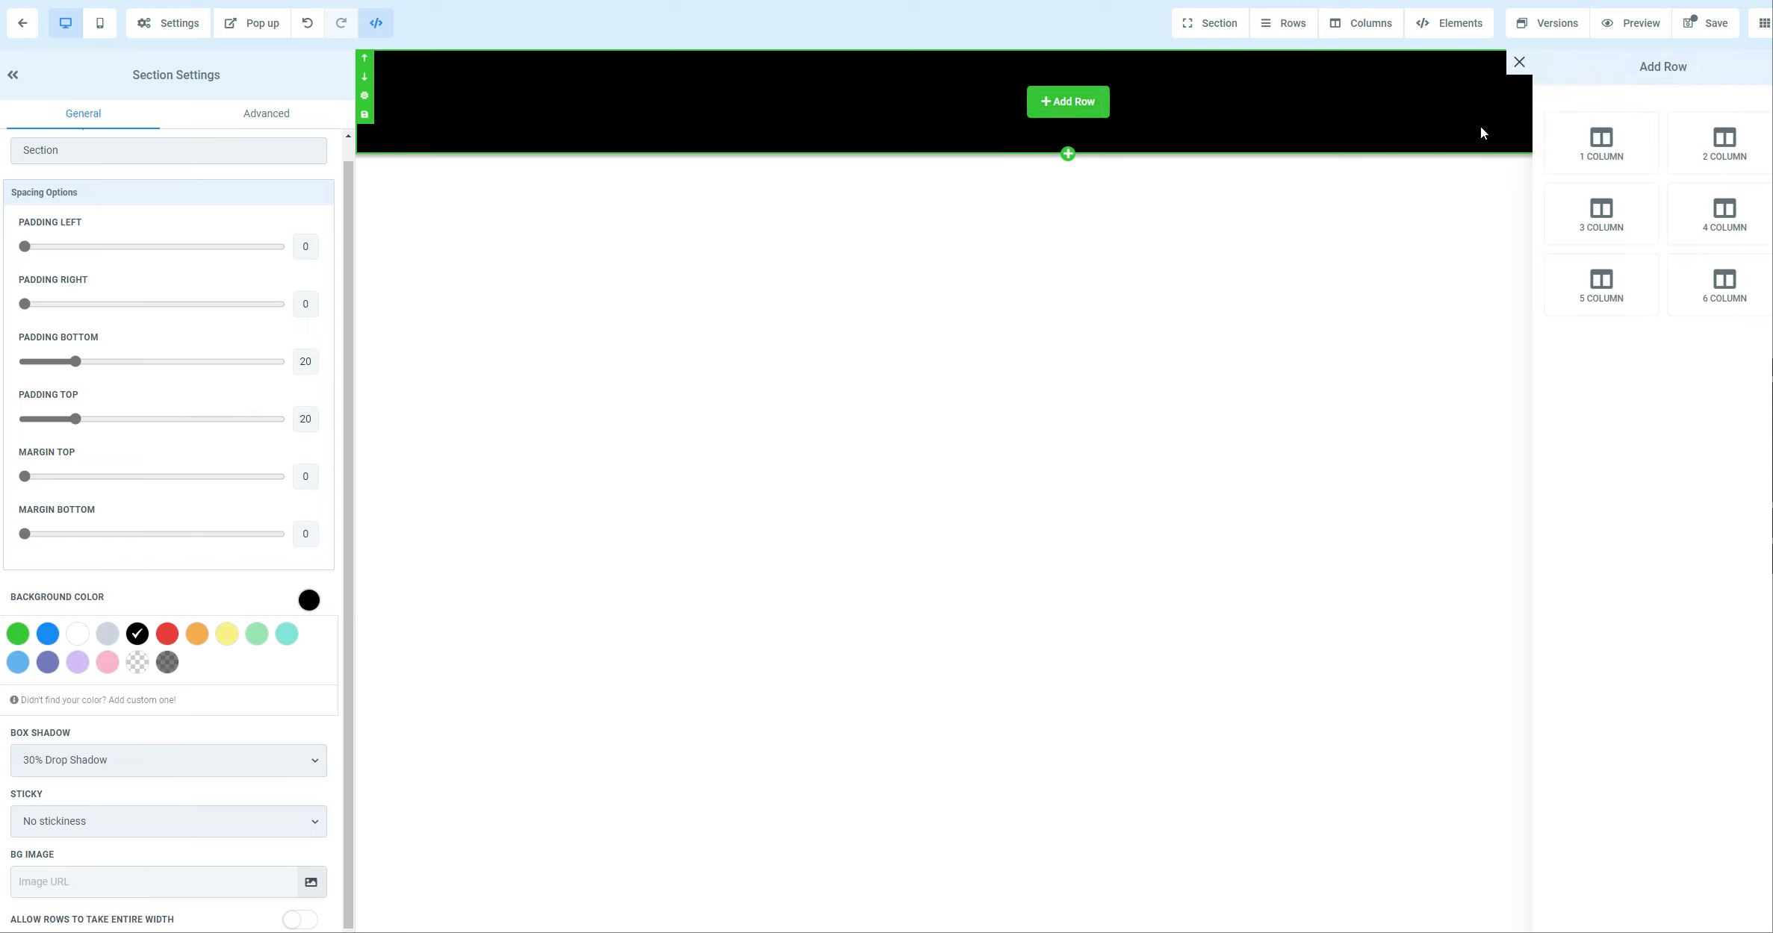
pyautogui.click(1583, 149)
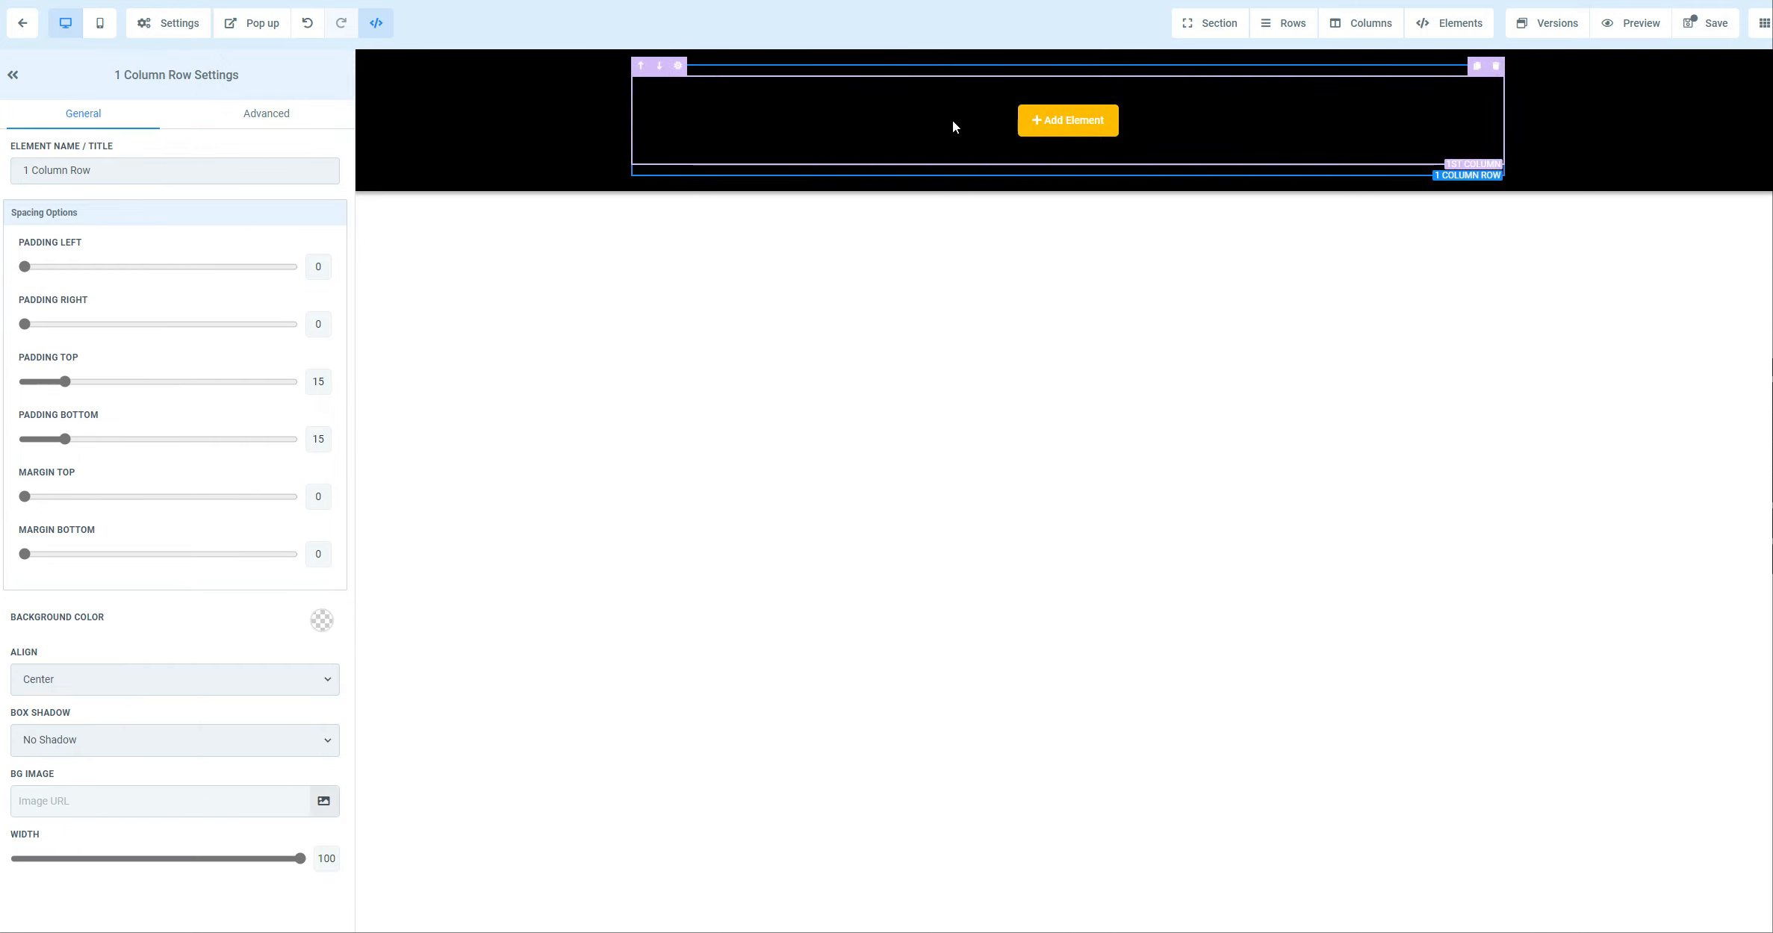
pyautogui.click(1068, 178)
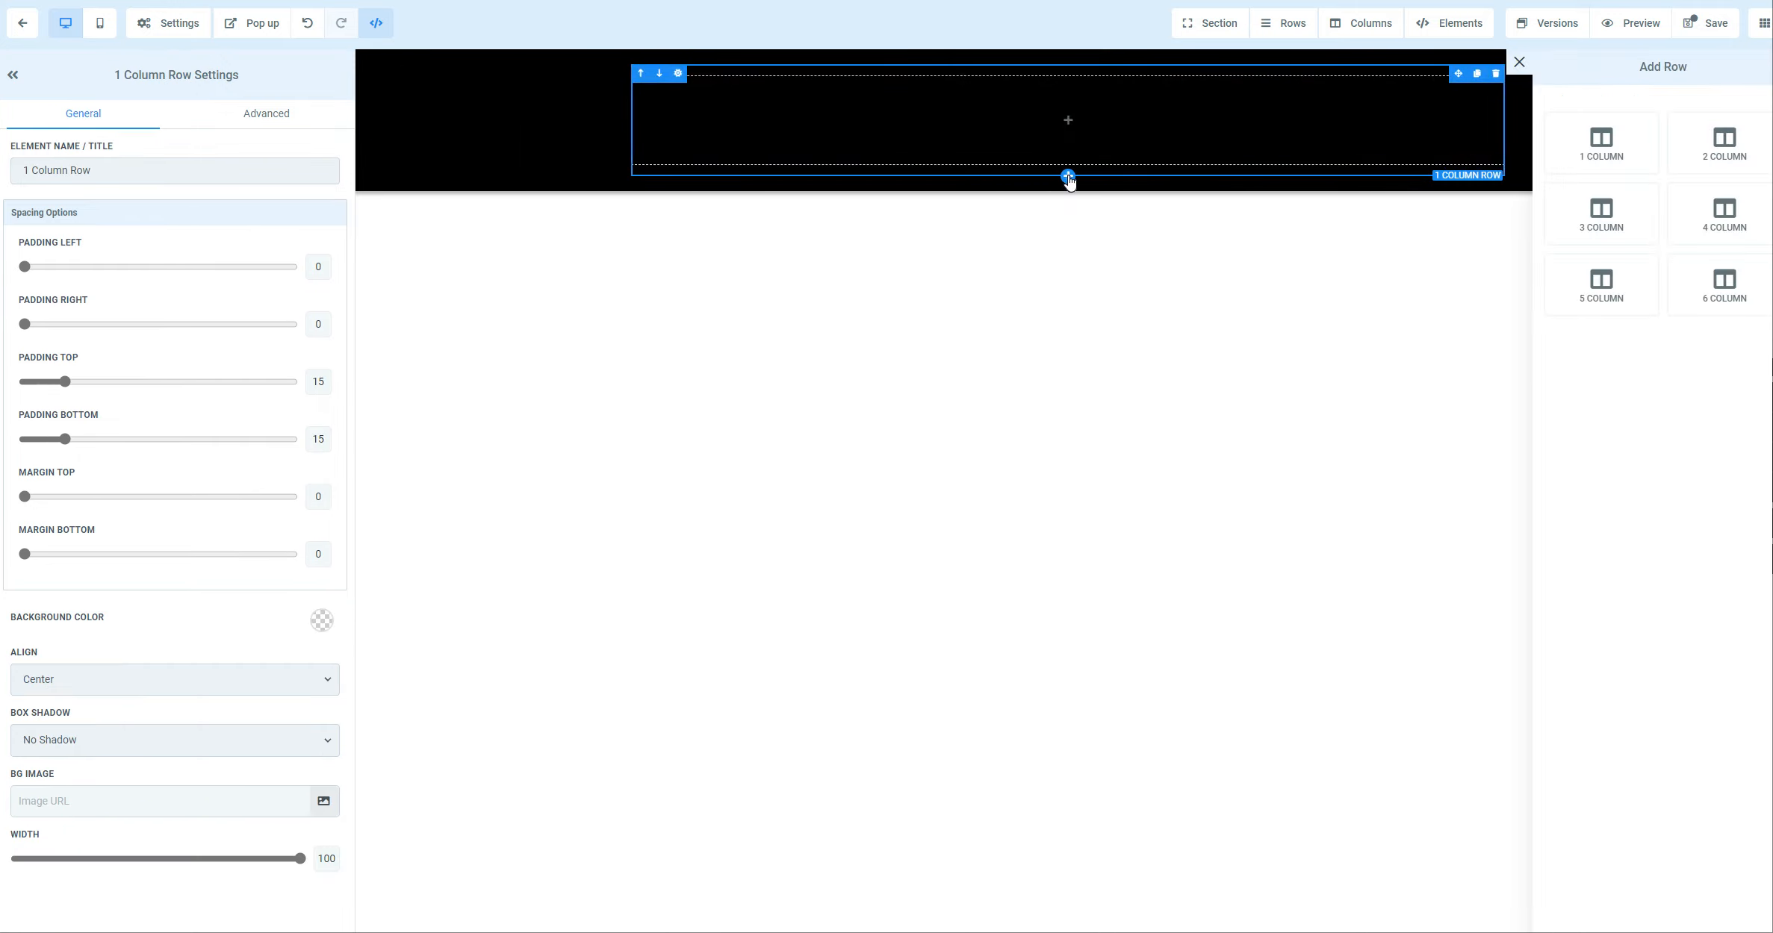
pyautogui.click(1721, 148)
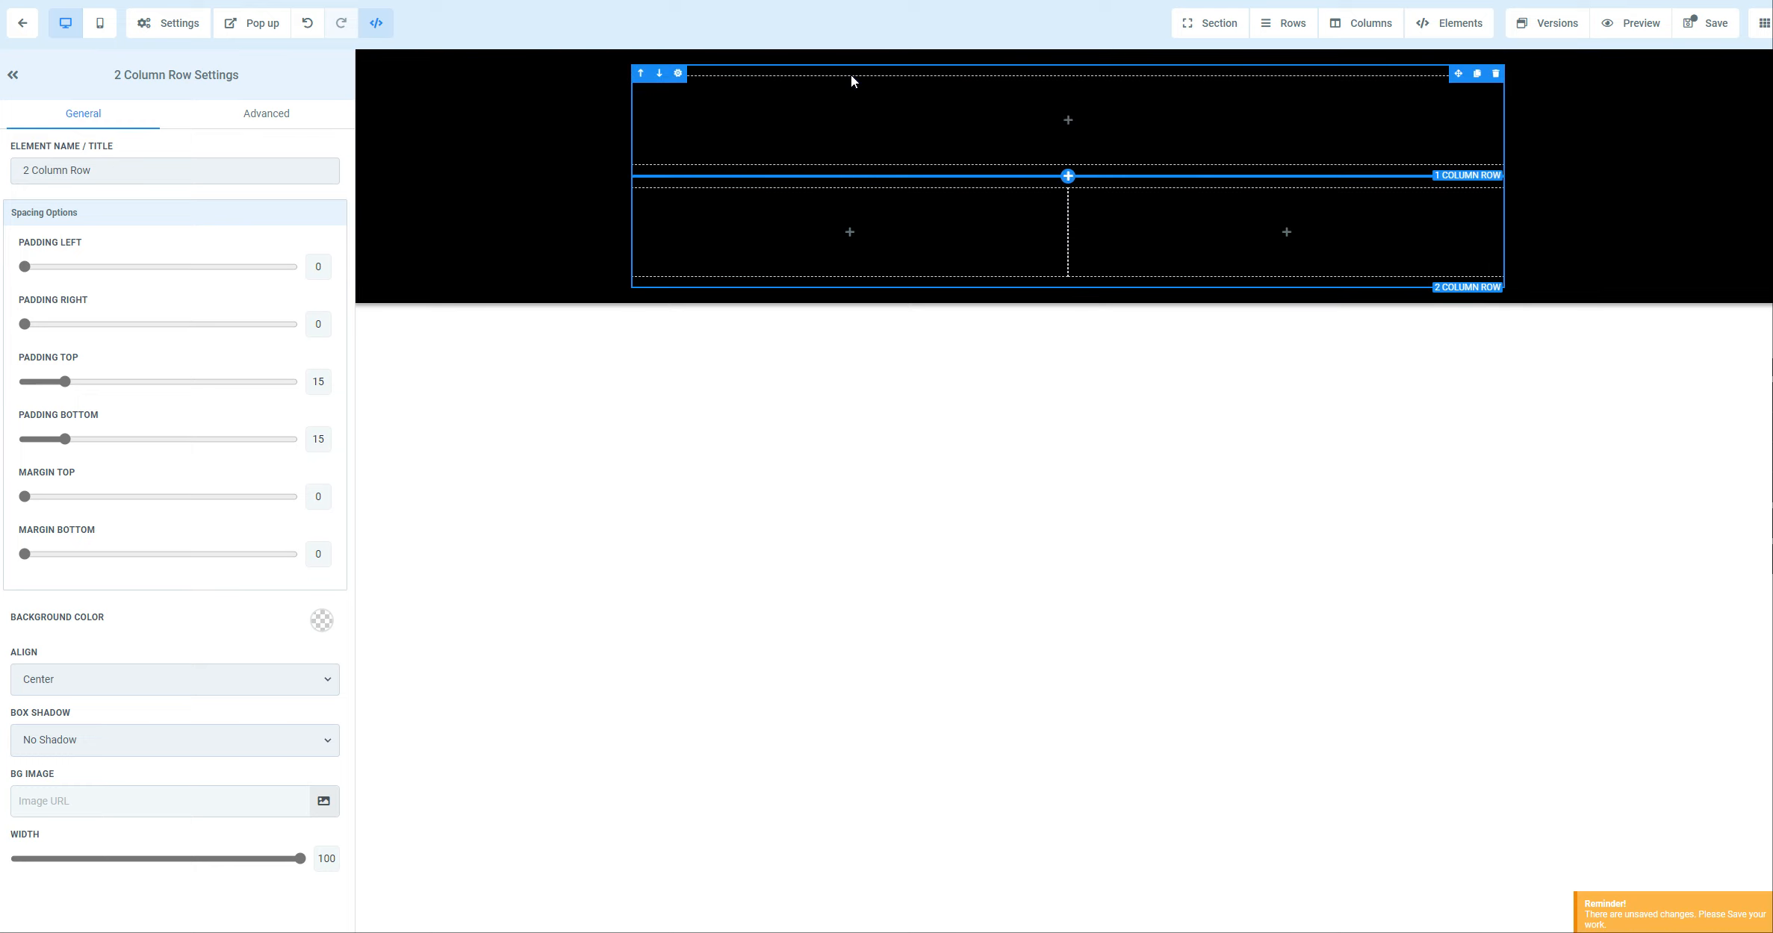
# View the list of available page elements and close it without adding one
pyautogui.click(1440, 30)
pyautogui.click(1438, 59)
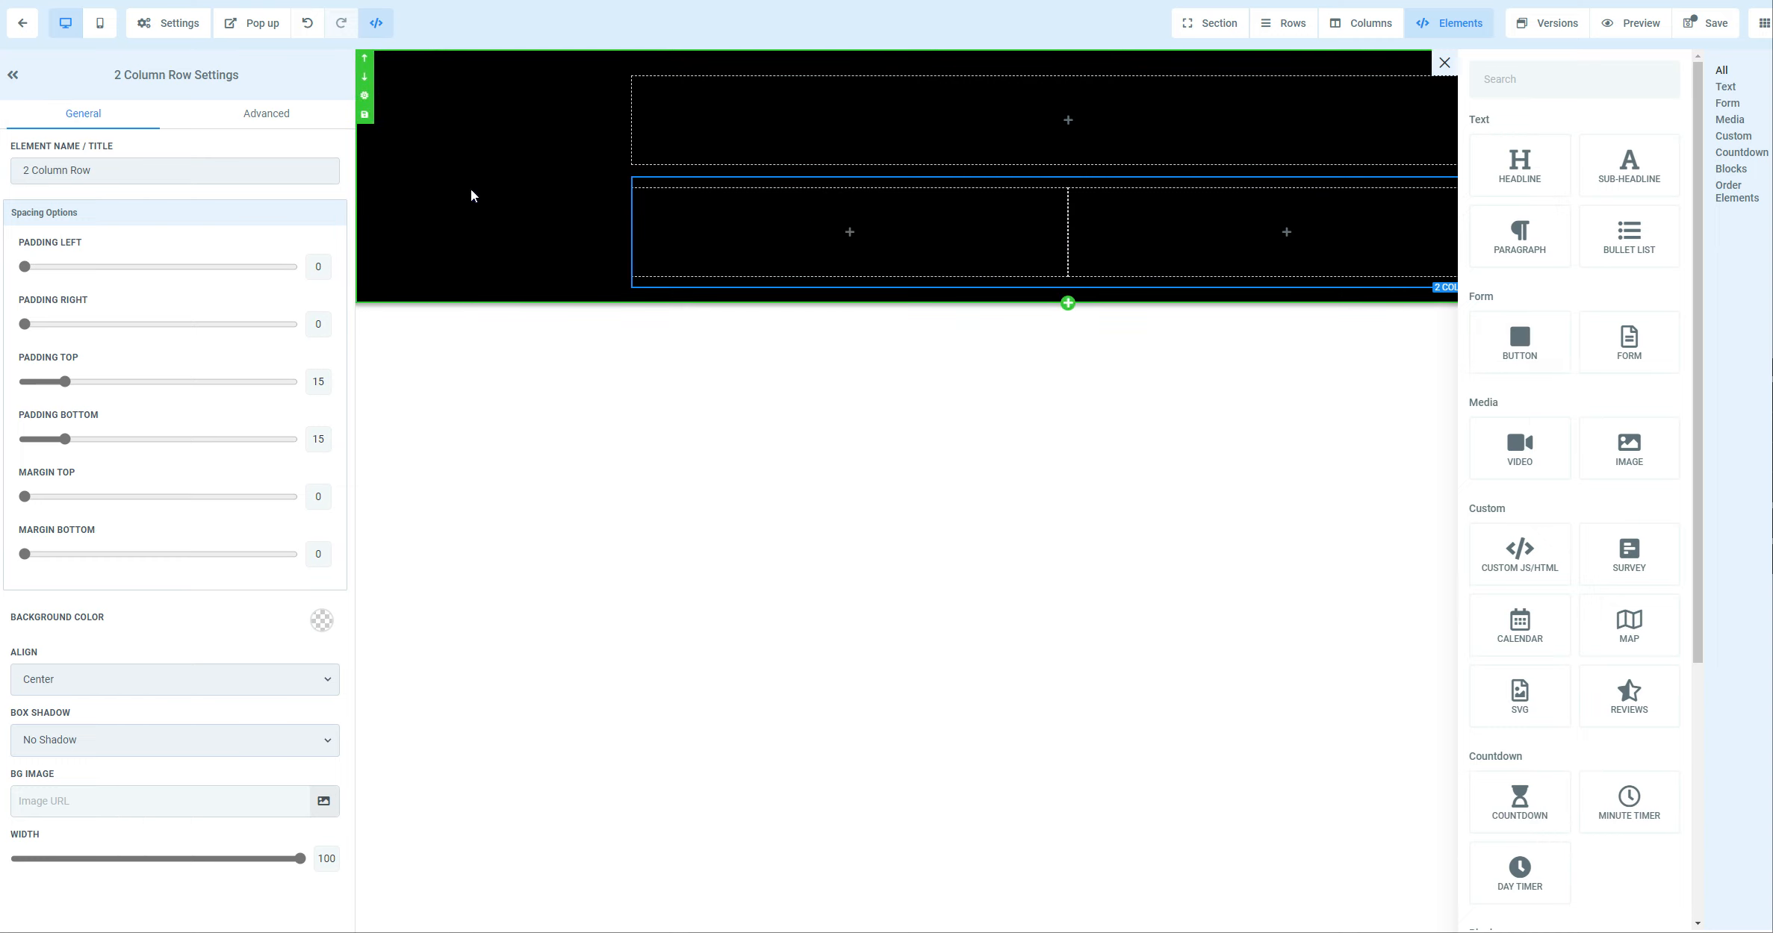
pyautogui.click(506, 112)
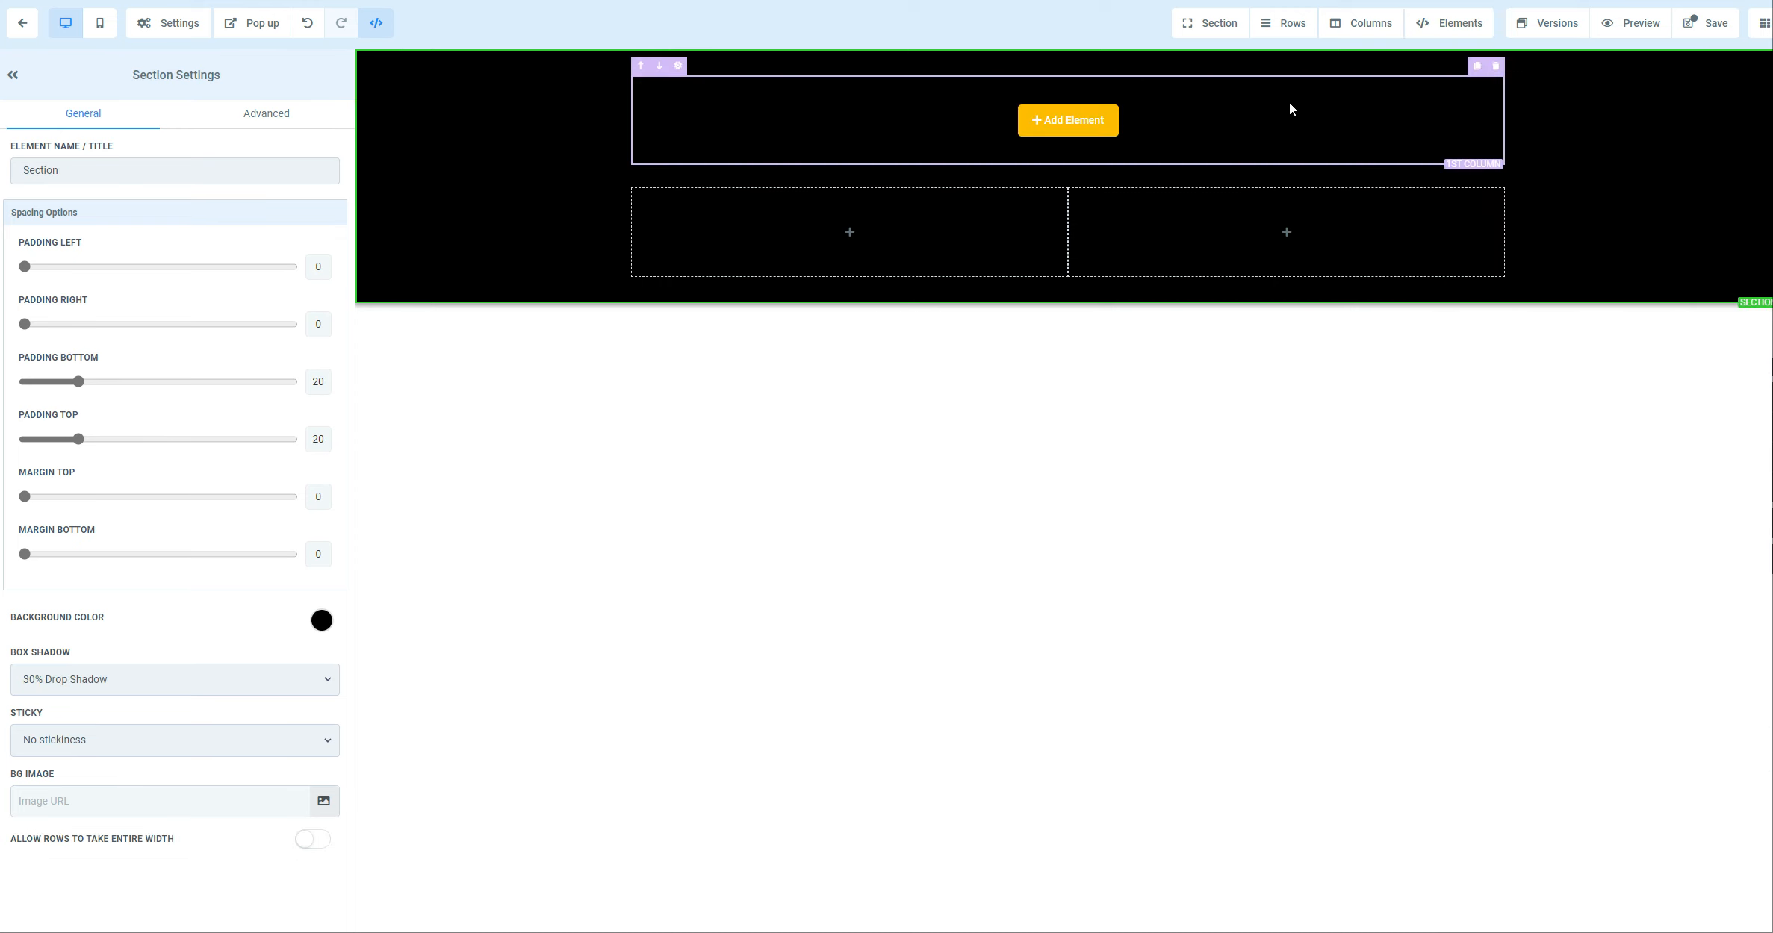
# Add a headline element to the one-column row
pyautogui.click(800, 73)
pyautogui.click(1068, 119)
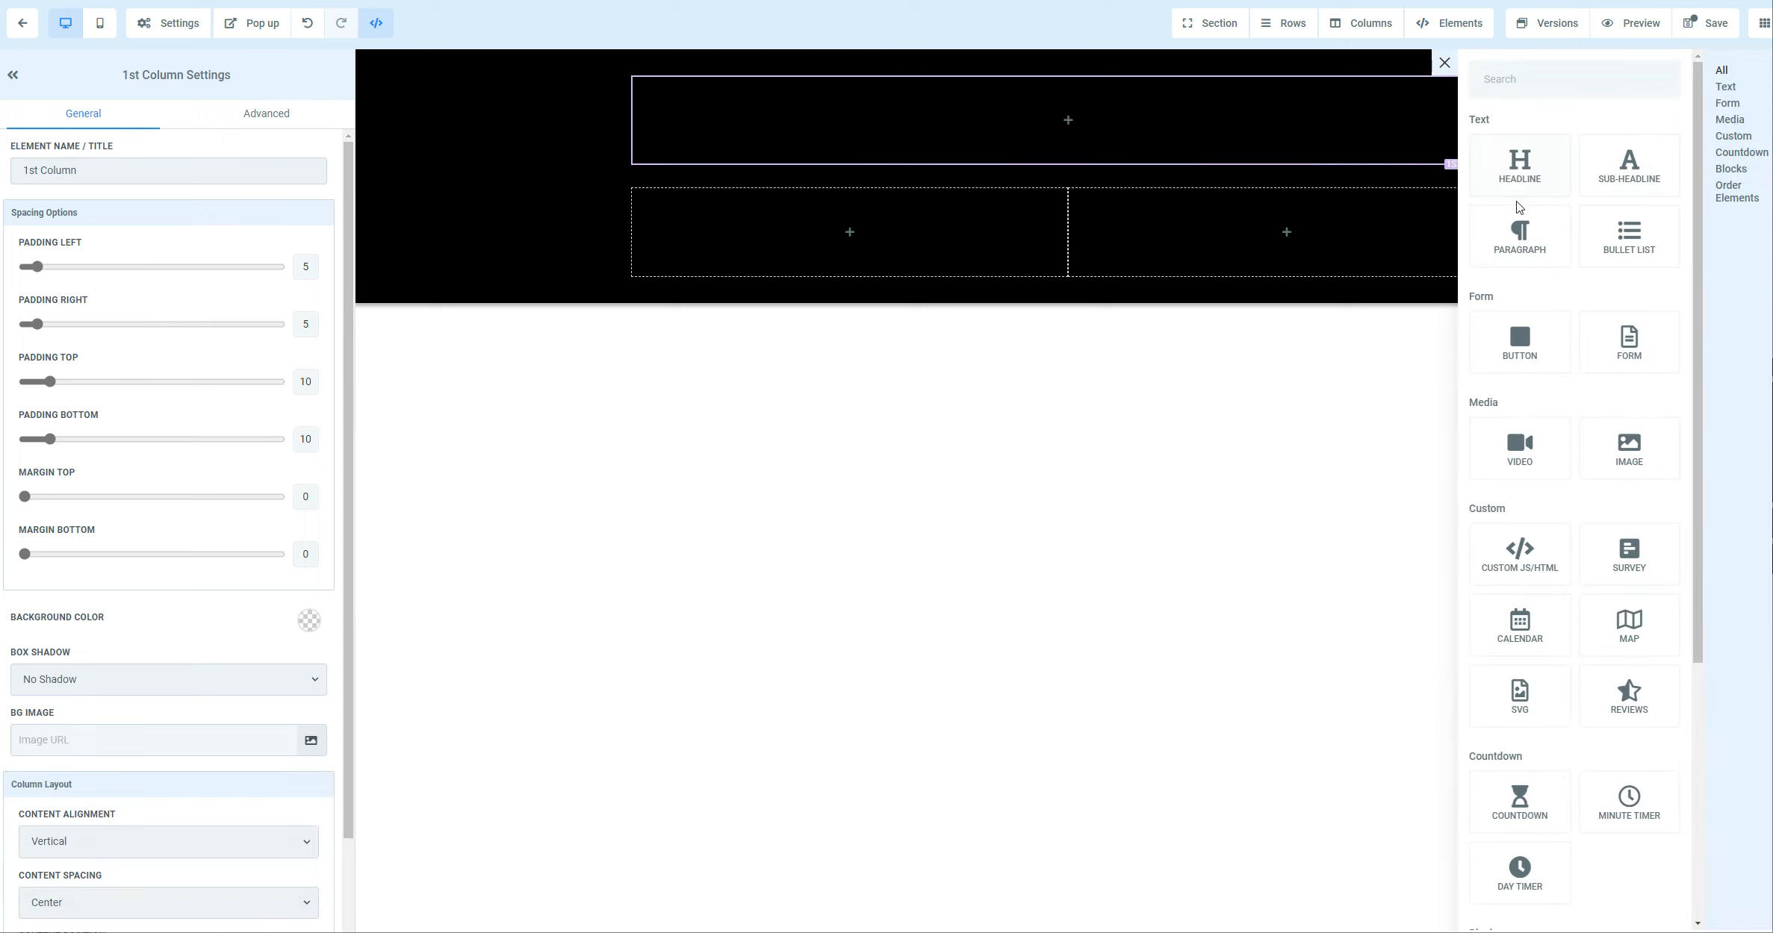
pyautogui.click(1517, 171)
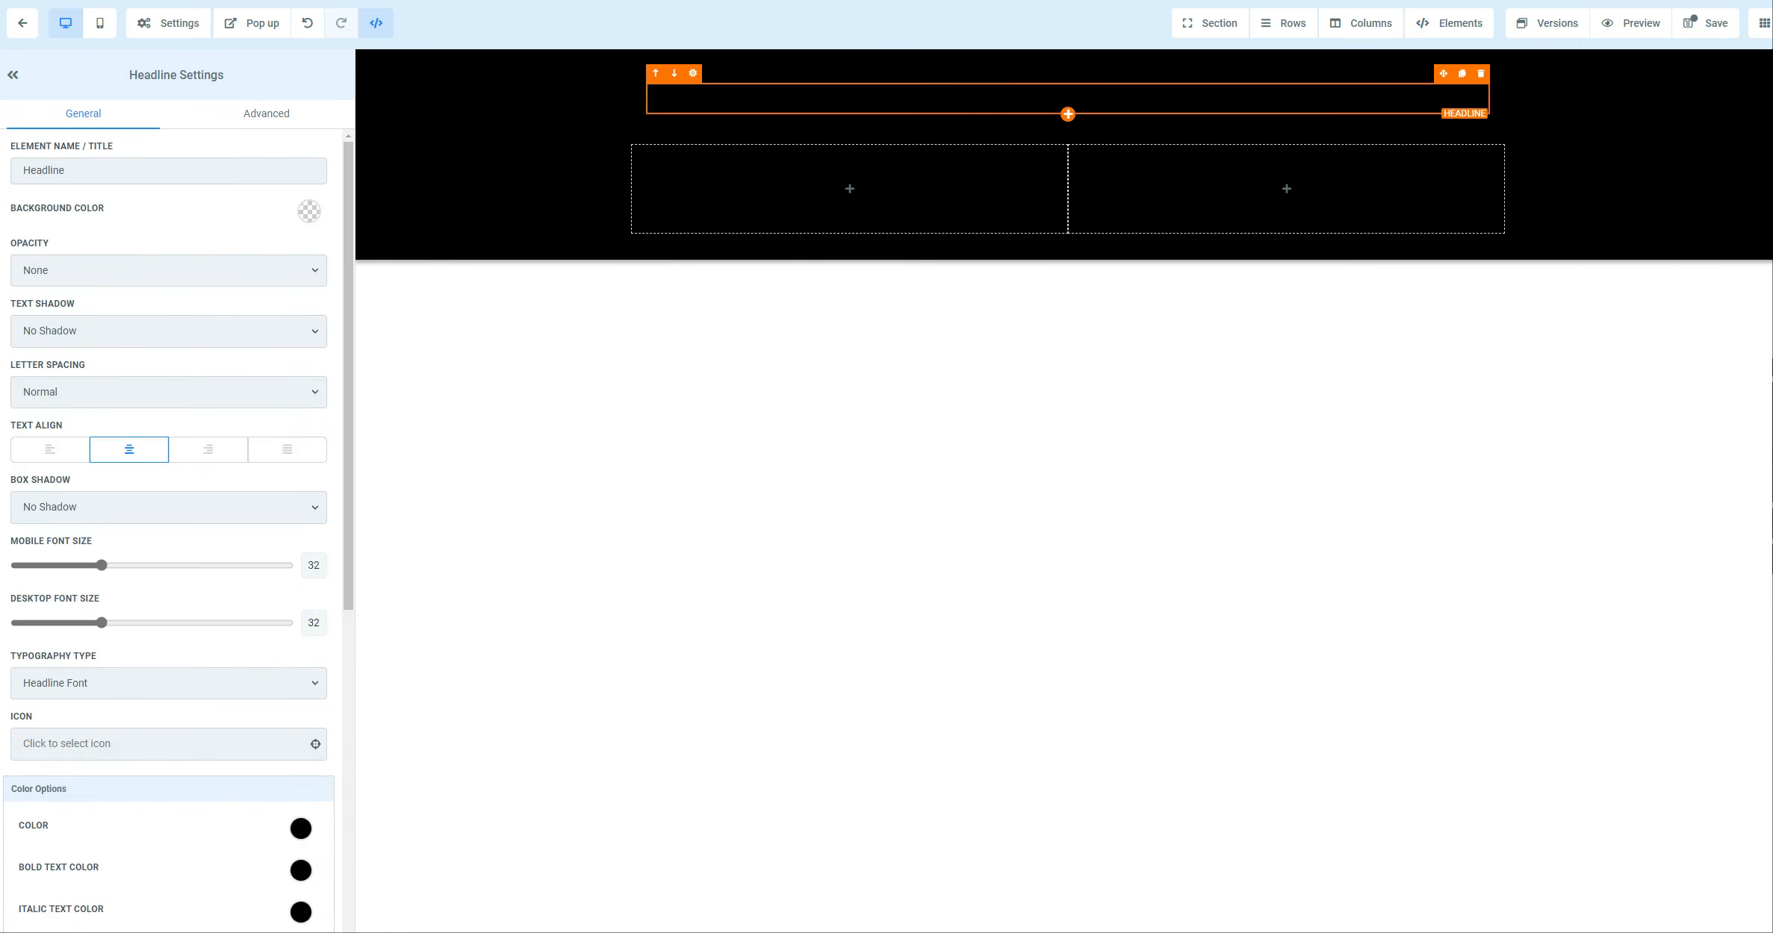
# Set the page's typography text color to white and close the typography settings
pyautogui.click(178, 30)
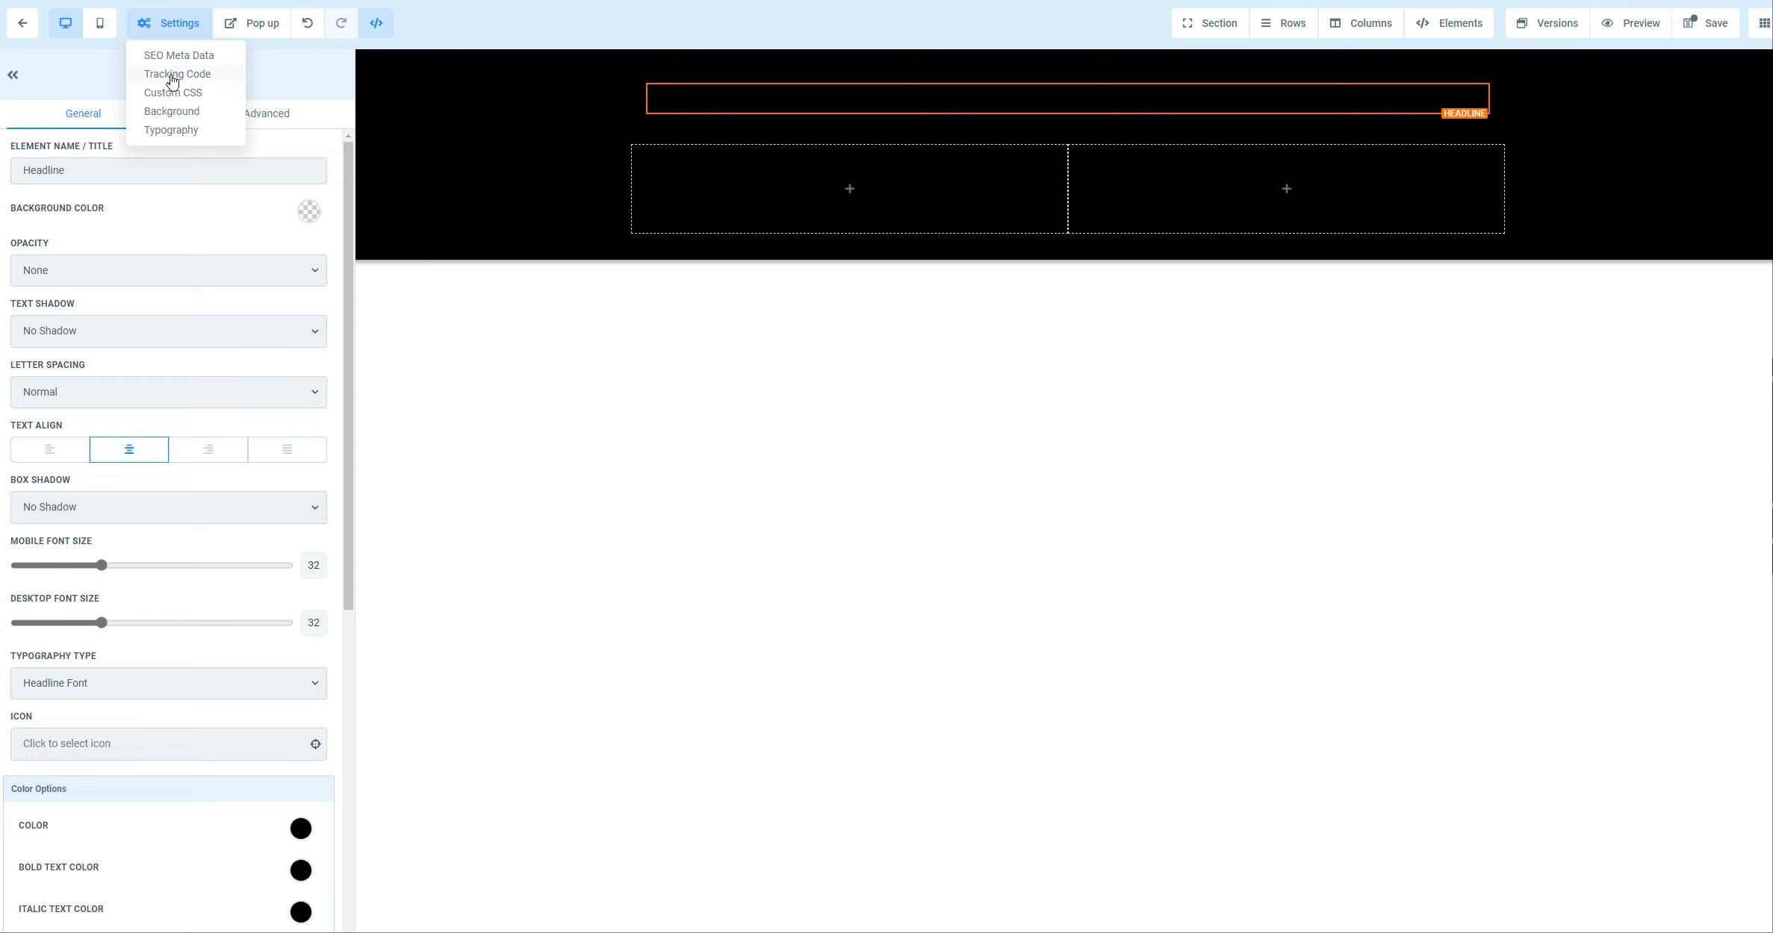
pyautogui.click(178, 133)
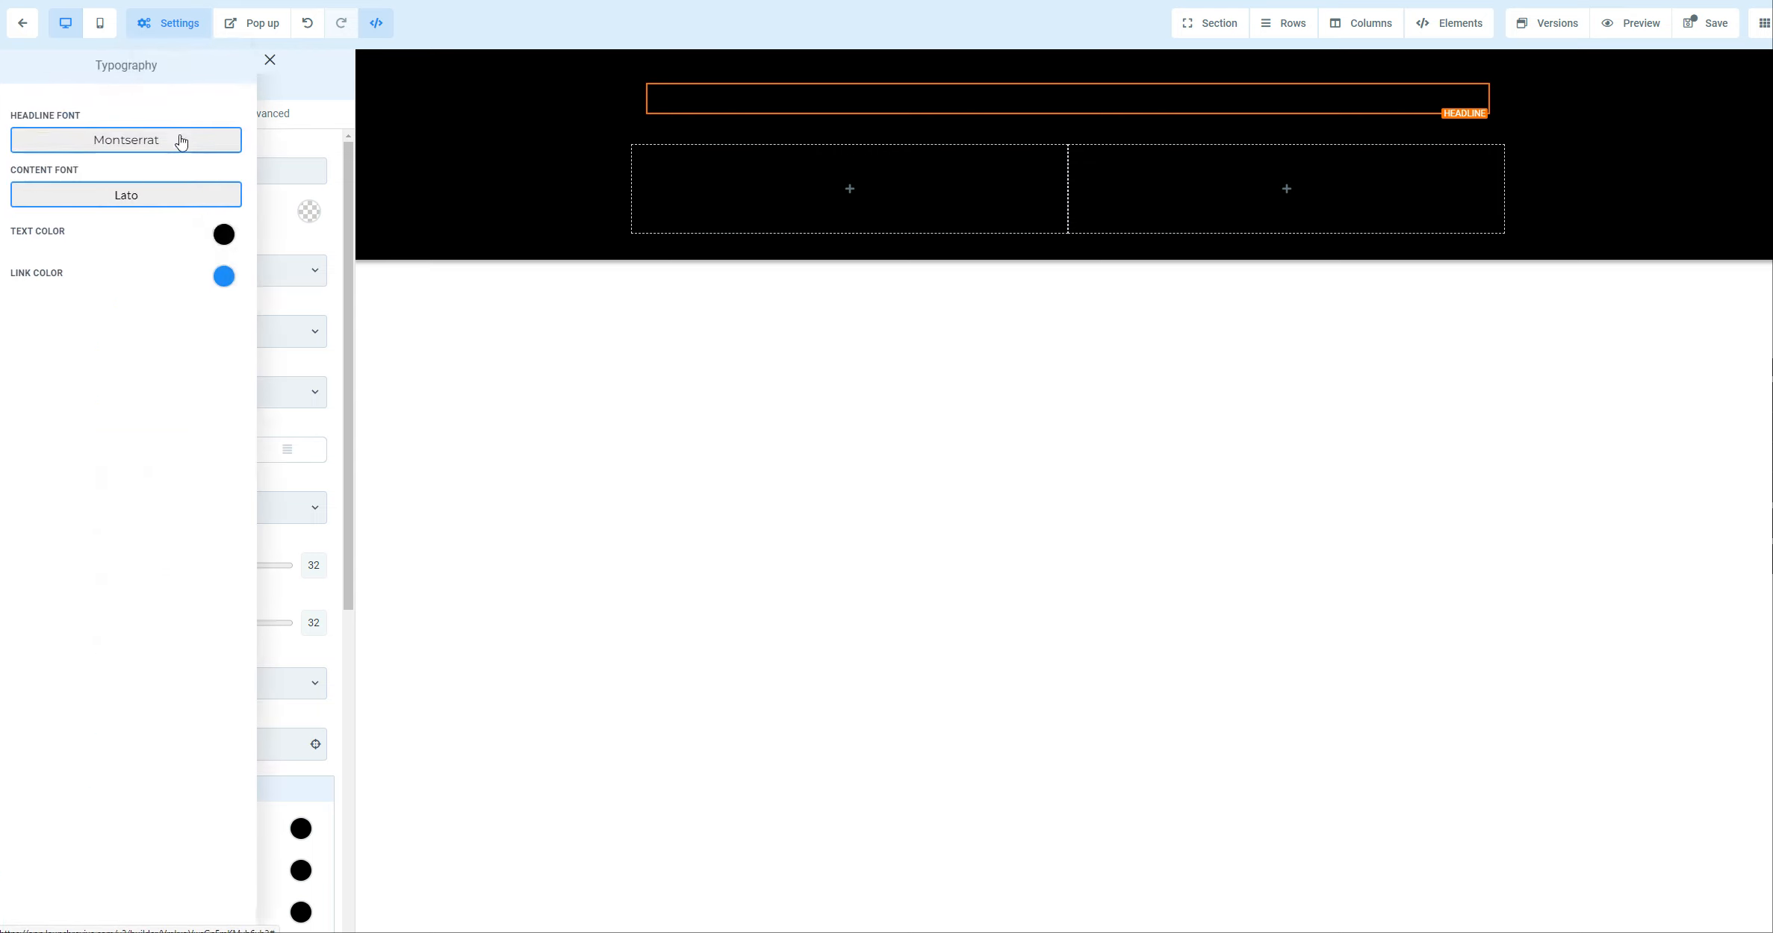
pyautogui.click(224, 234)
pyautogui.click(81, 268)
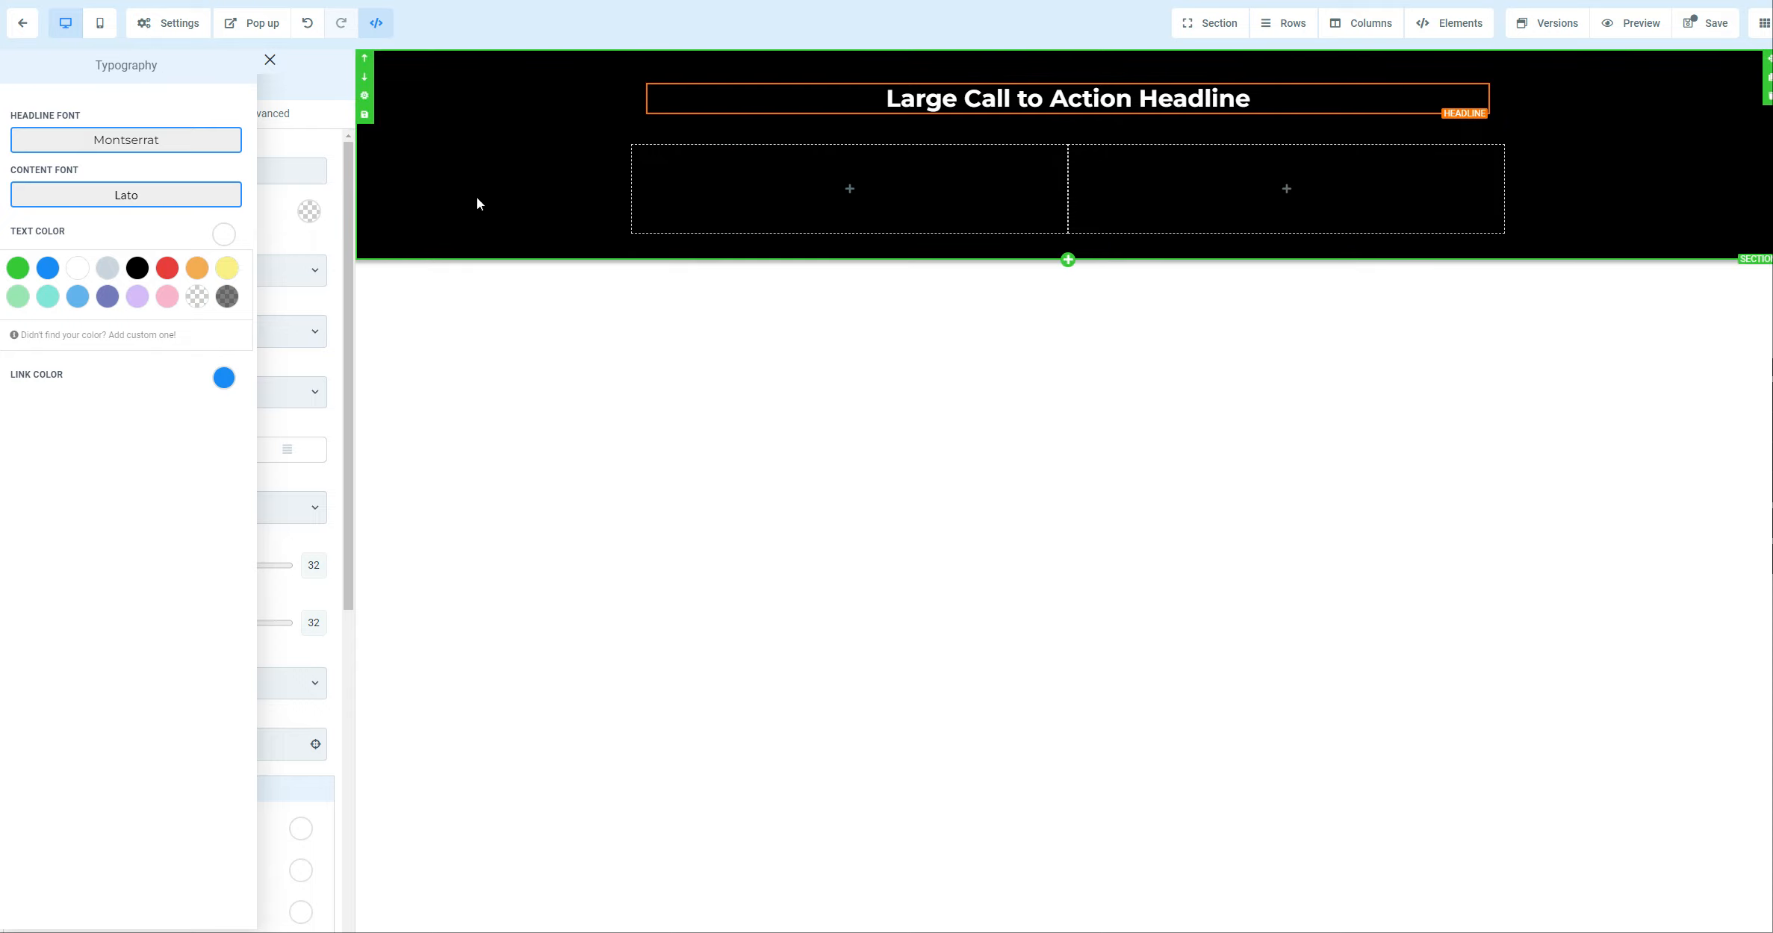
pyautogui.click(269, 60)
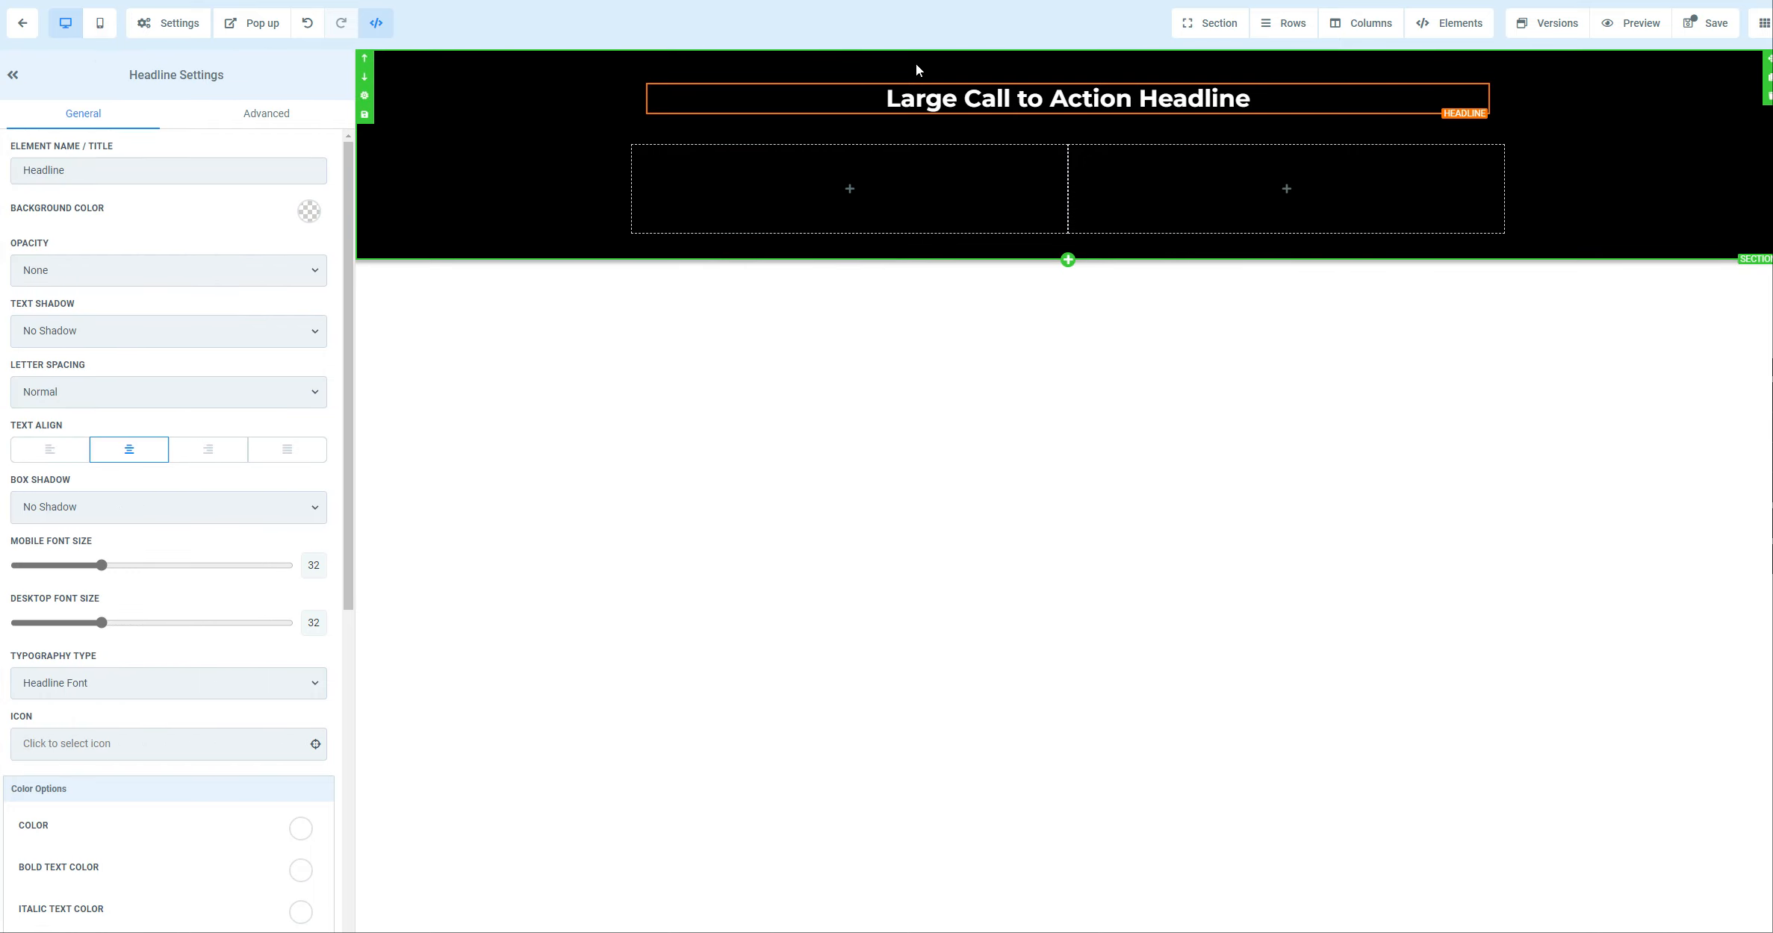
# Replace the headline's placeholder text with "Change your headline"
pyautogui.click(931, 86)
pyautogui.moveTo(886, 98); pyautogui.dragTo(1250, 98)
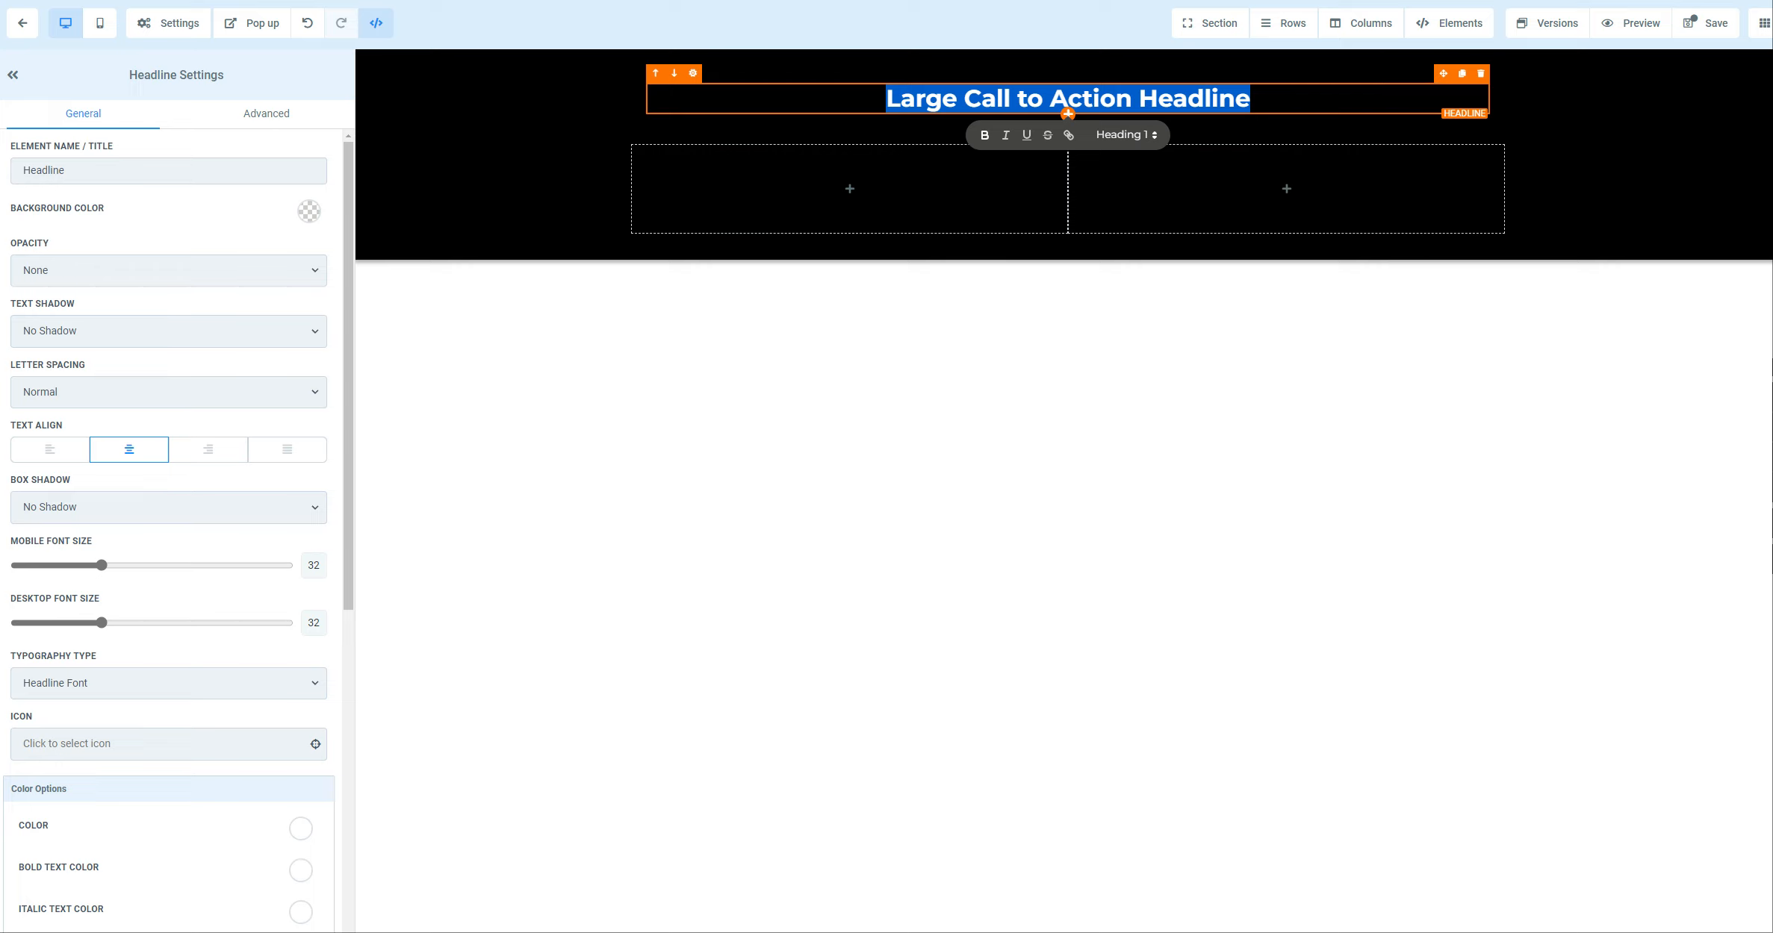
pyautogui.write('Change your ')
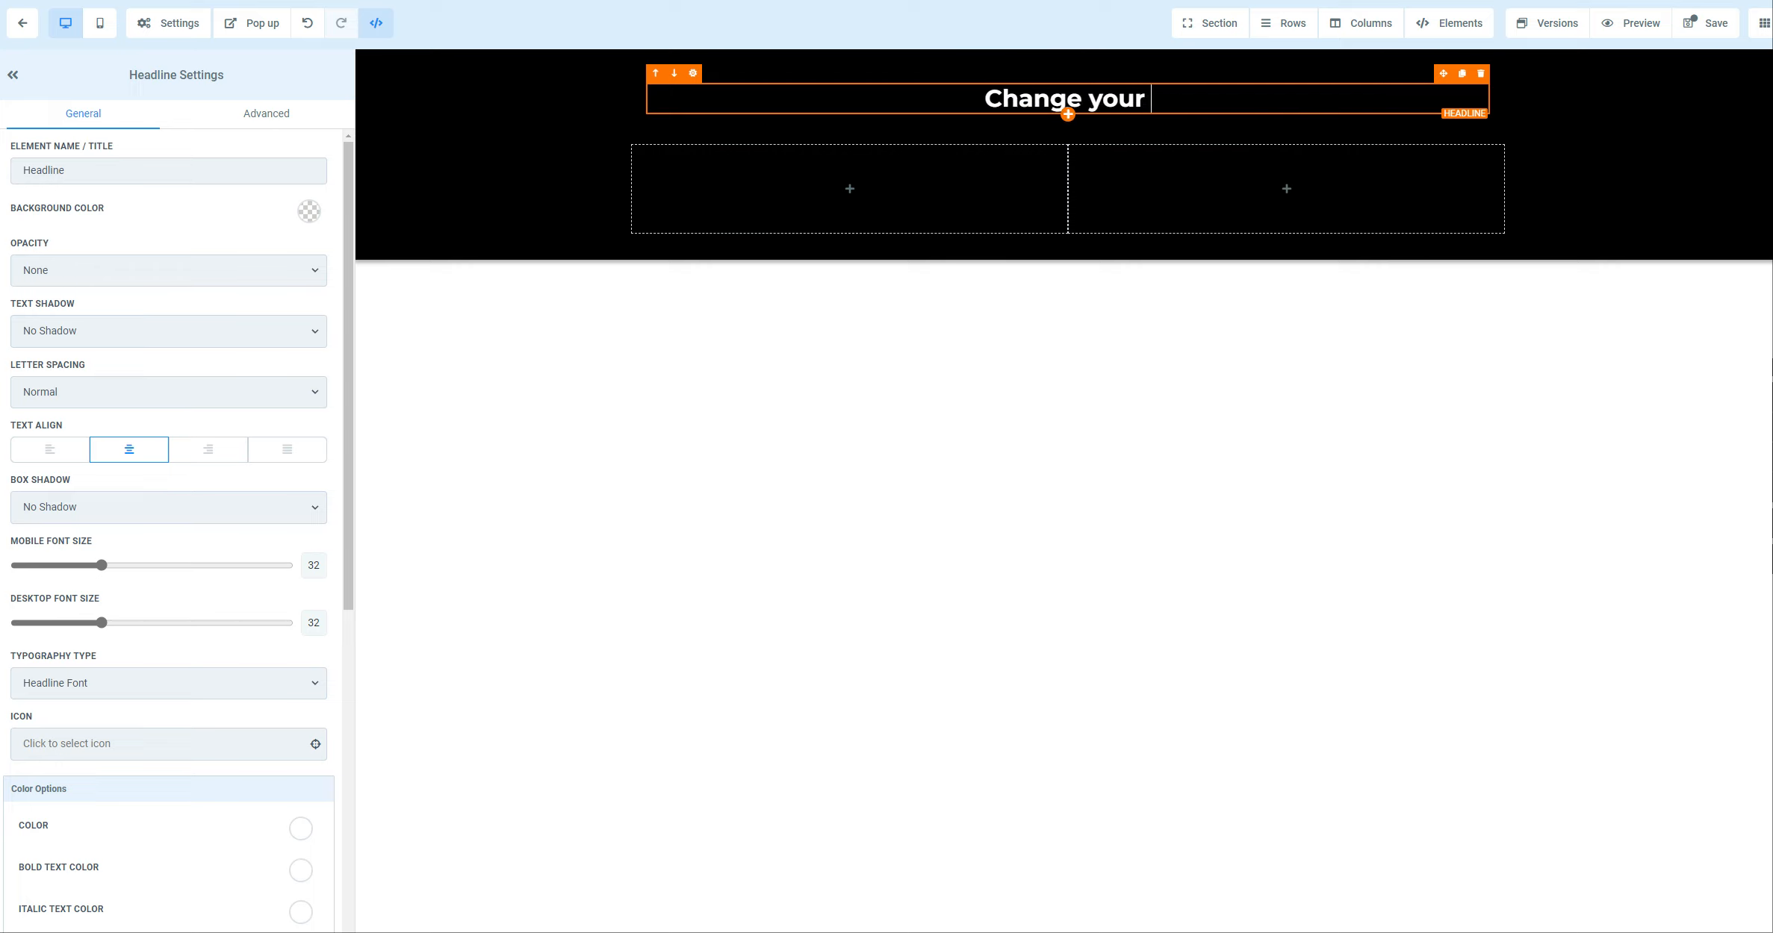
pyautogui.write('headline')
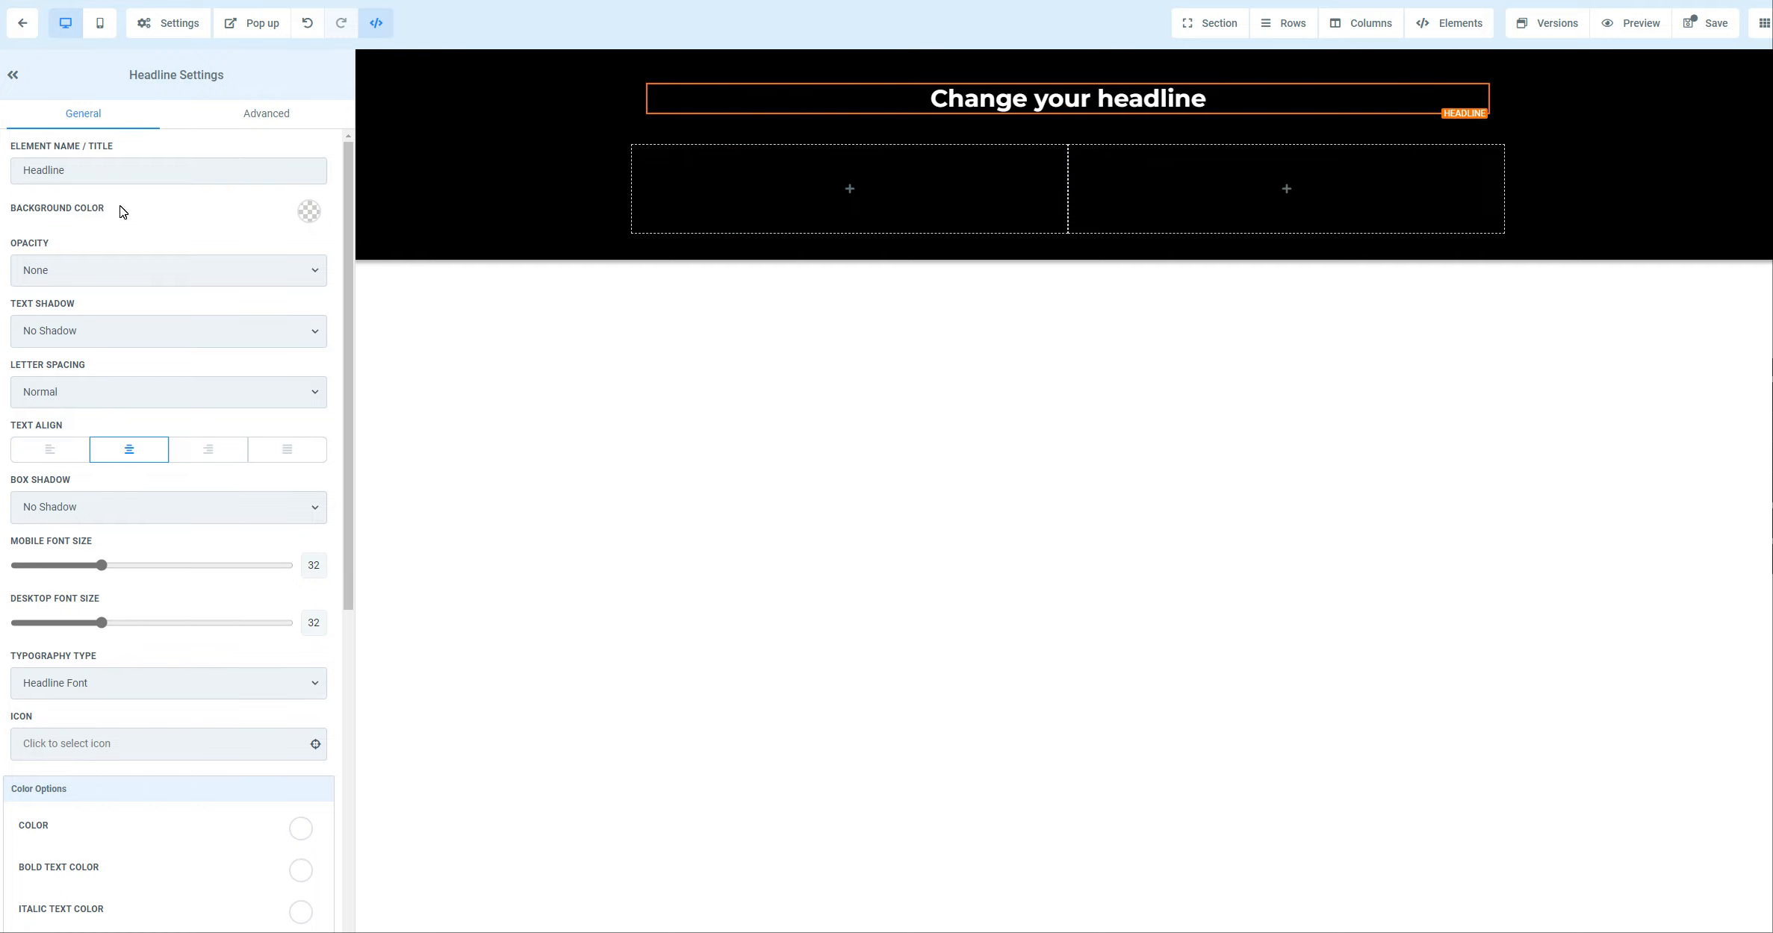
# Look through the headline's settings and compare them with the settings of the two-column row
pyautogui.scroll(-6, 120, 224)
pyautogui.scroll(6, 119, 245)
pyautogui.scroll(-5, 120, 245)
pyautogui.scroll(6, 123, 244)
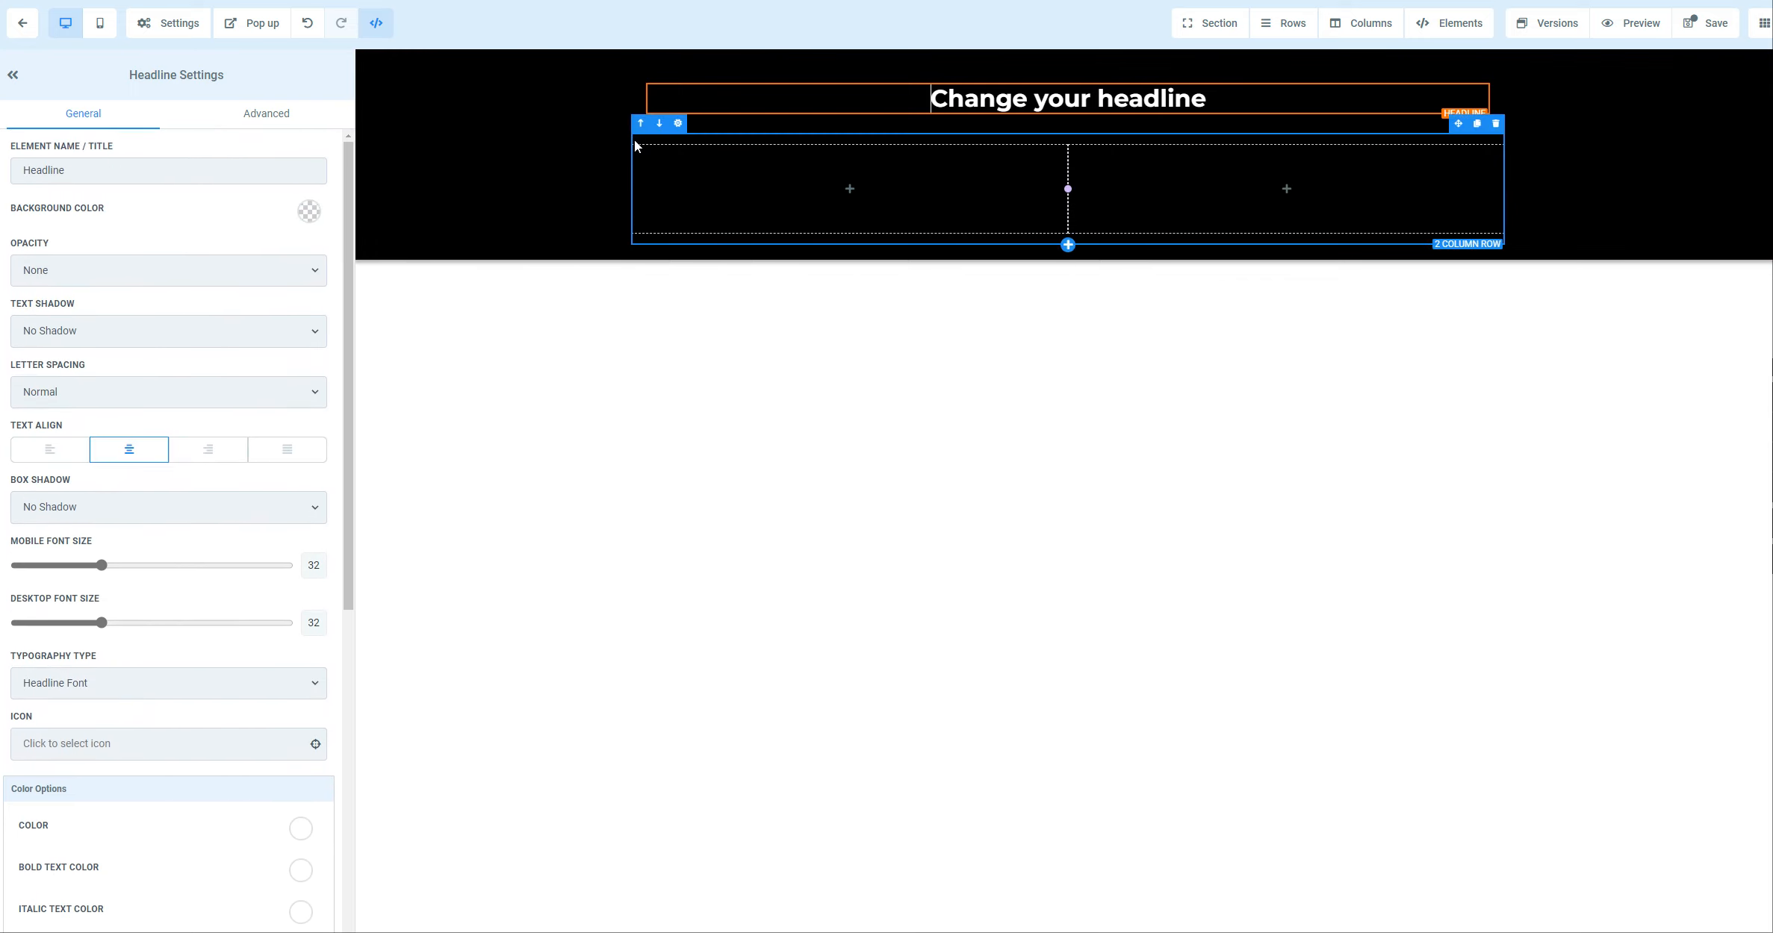
pyautogui.click(700, 137)
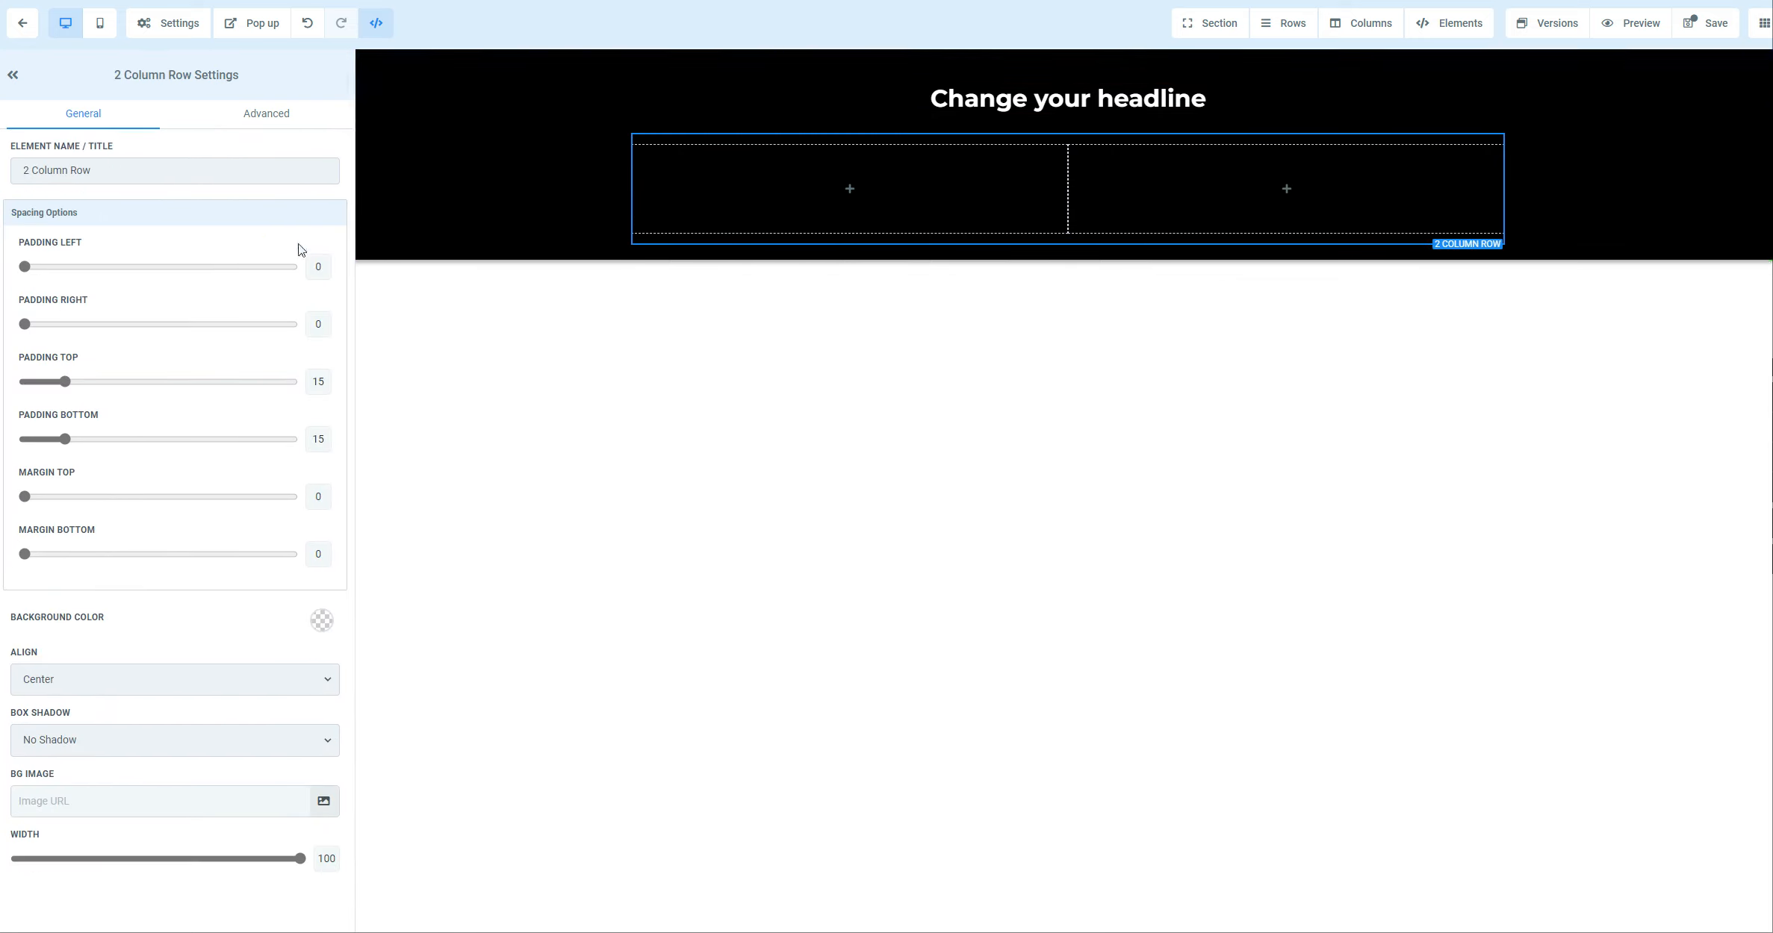
pyautogui.click(754, 118)
pyautogui.click(930, 97)
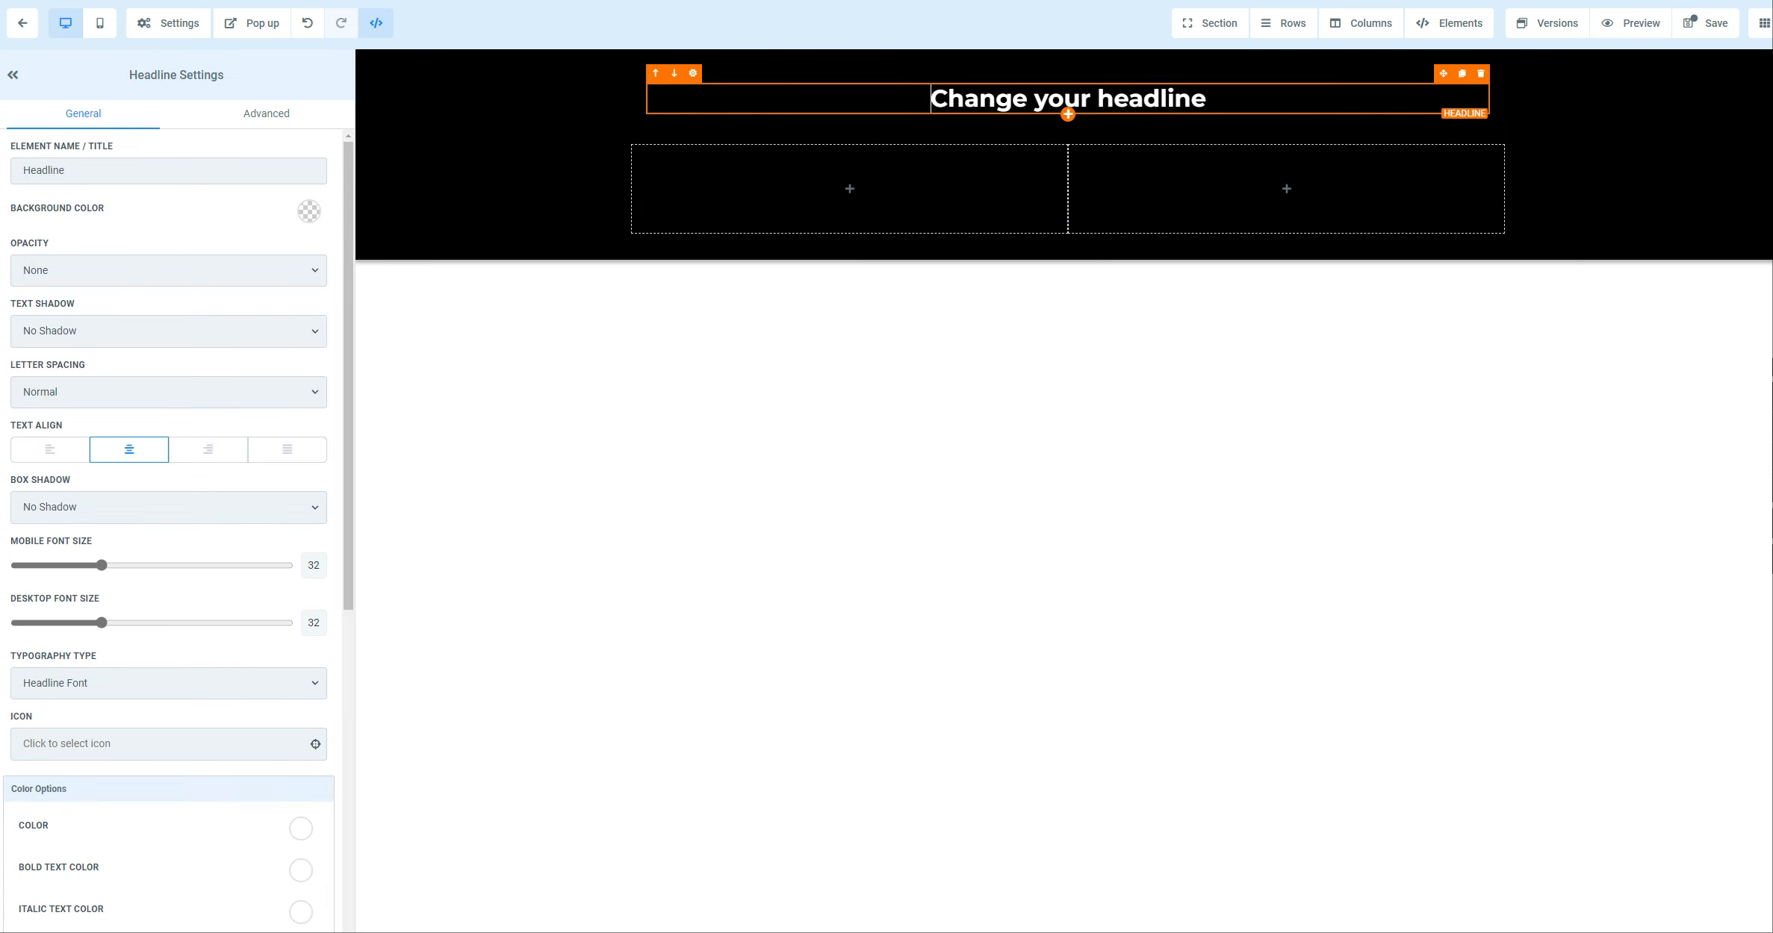
pyautogui.moveTo(824, 146)
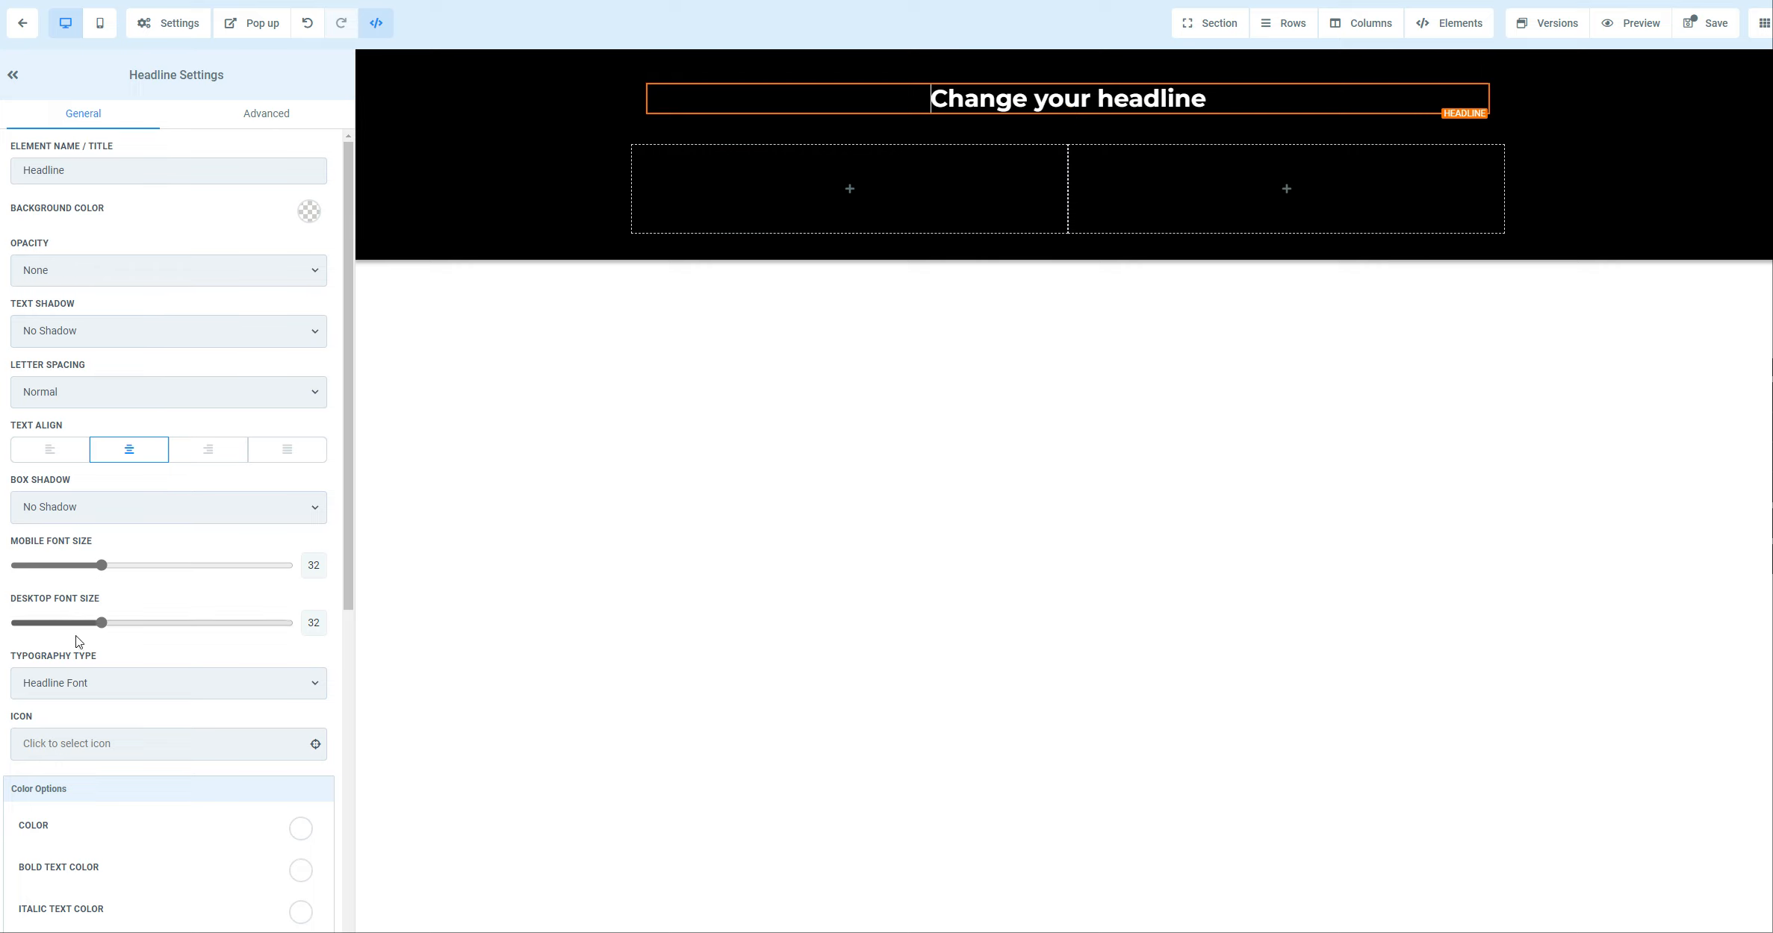
# Set the headline's desktop font size to 74 and, in mobile view, its mobile font size to 33, and return to desktop view
pyautogui.moveTo(98, 627); pyautogui.dragTo(209, 611)
pyautogui.moveTo(9, 543); pyautogui.dragTo(105, 551)
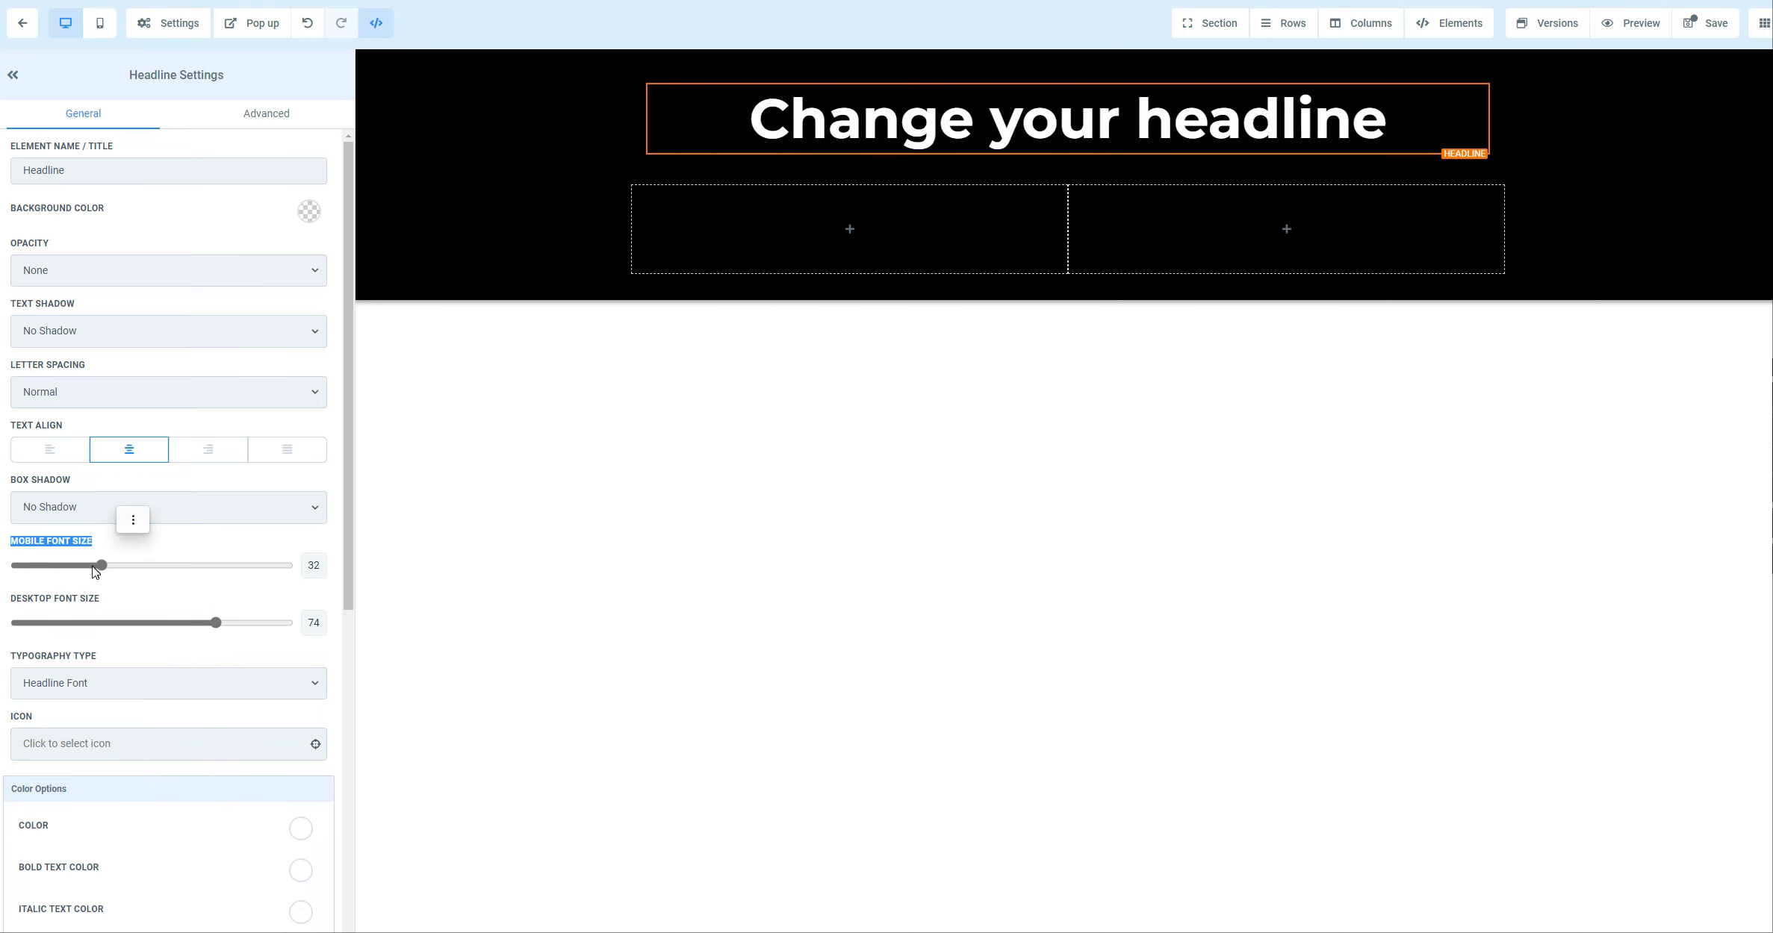
pyautogui.click(100, 32)
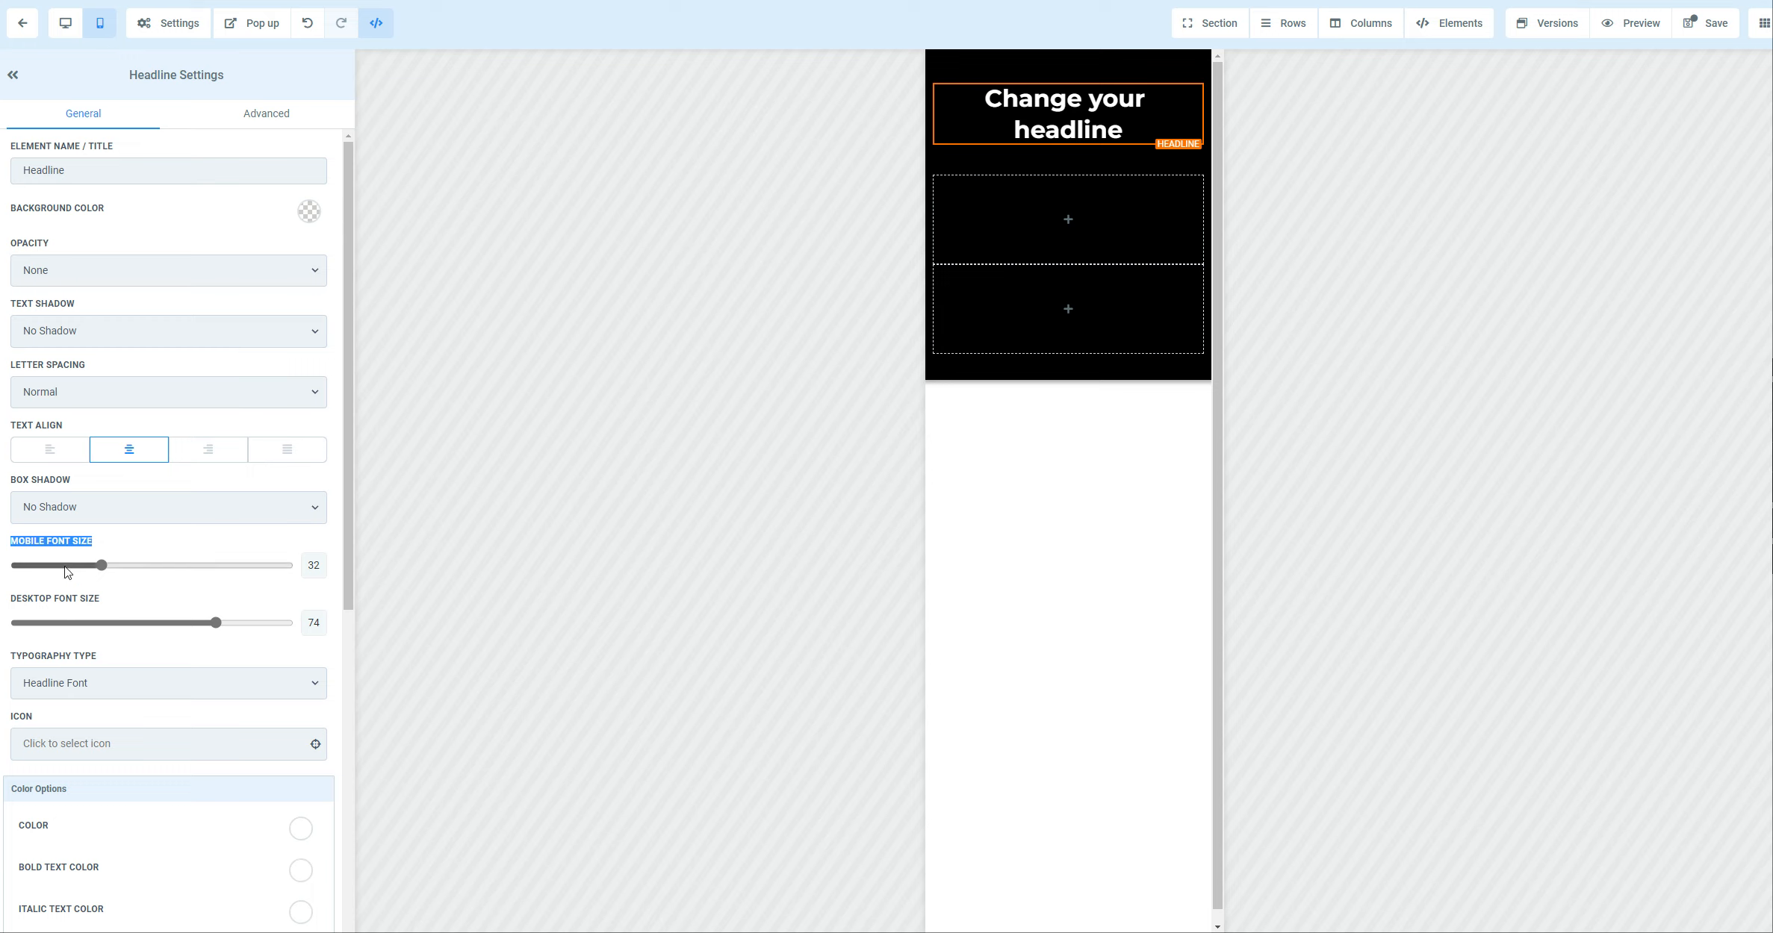
pyautogui.moveTo(101, 559)
pyautogui.mouseDown()
pyautogui.moveTo(180, 572)
pyautogui.moveTo(85, 572)
pyautogui.moveTo(157, 572)
pyautogui.moveTo(104, 573)
pyautogui.mouseUp()
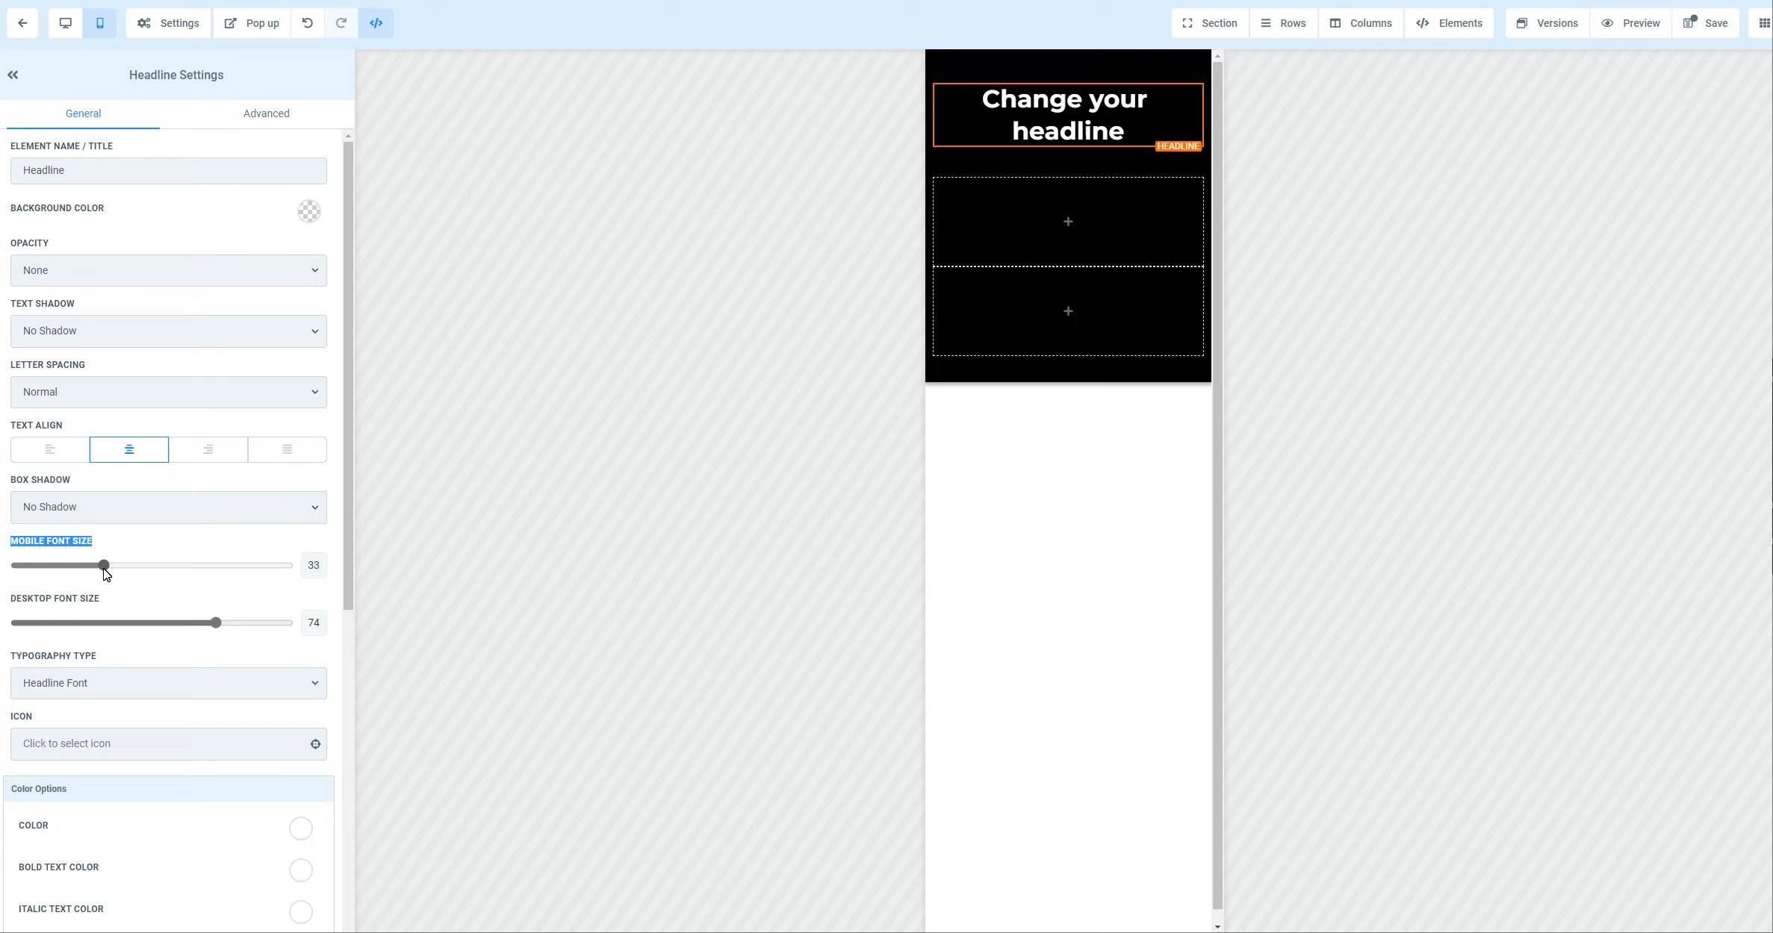
pyautogui.click(72, 34)
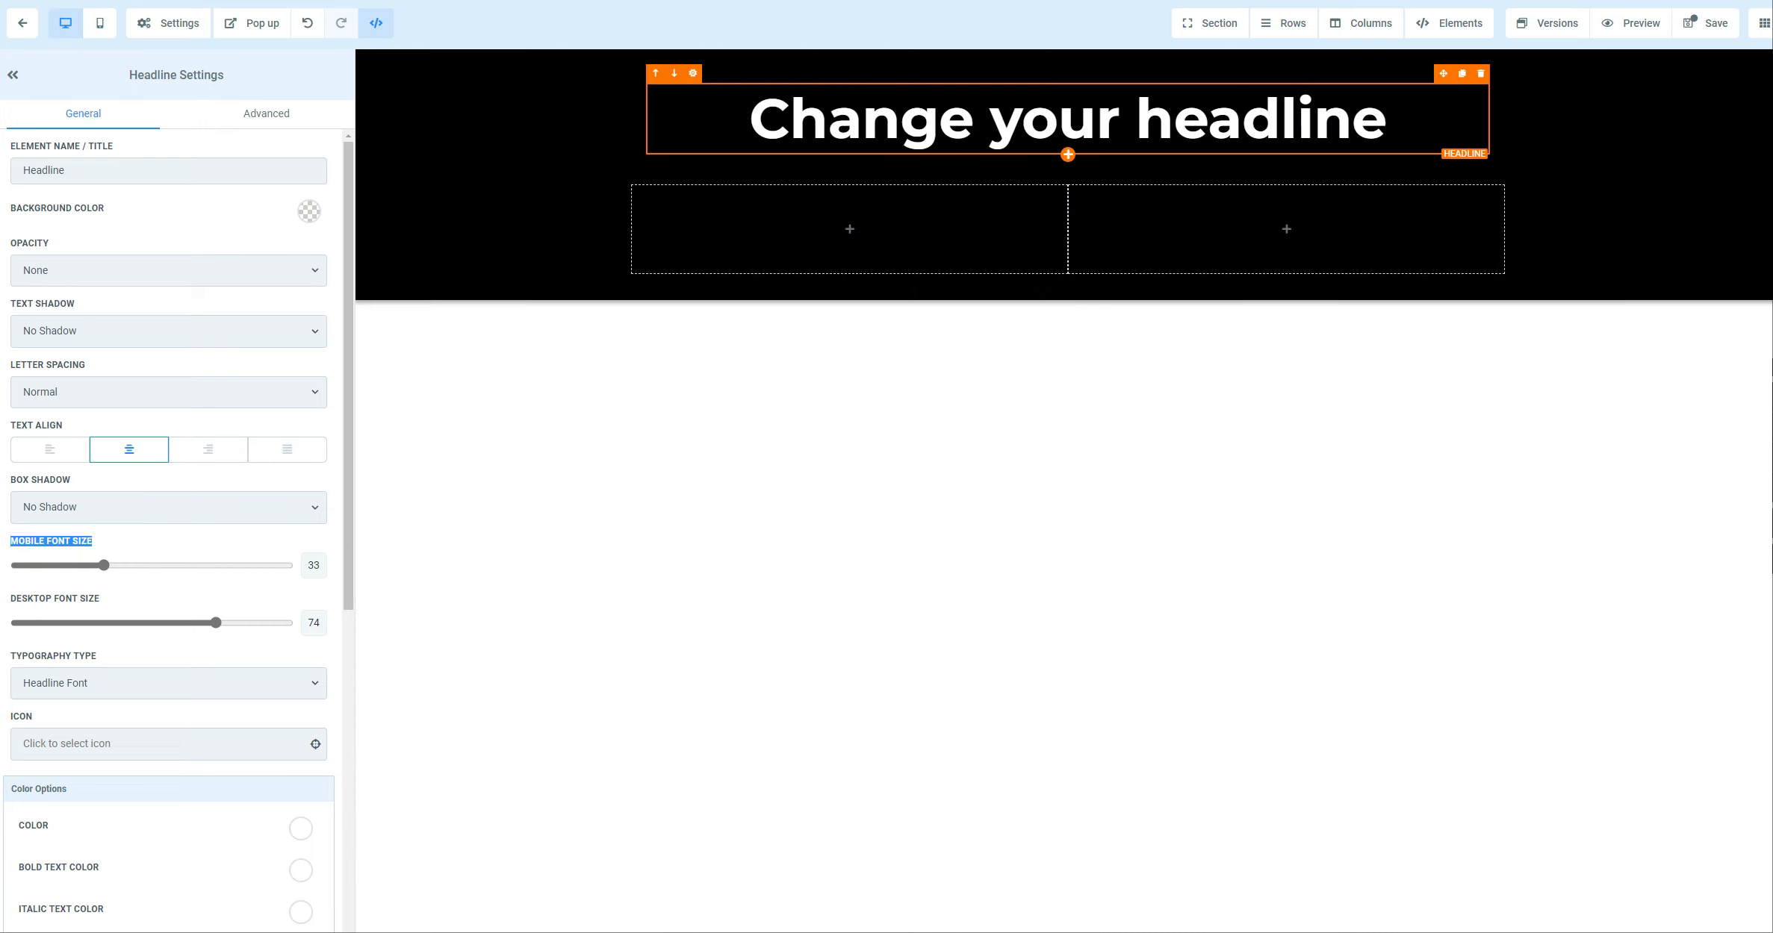
# Add a video element to the first column and an image element to the second column of the two-column row
pyautogui.click(837, 229)
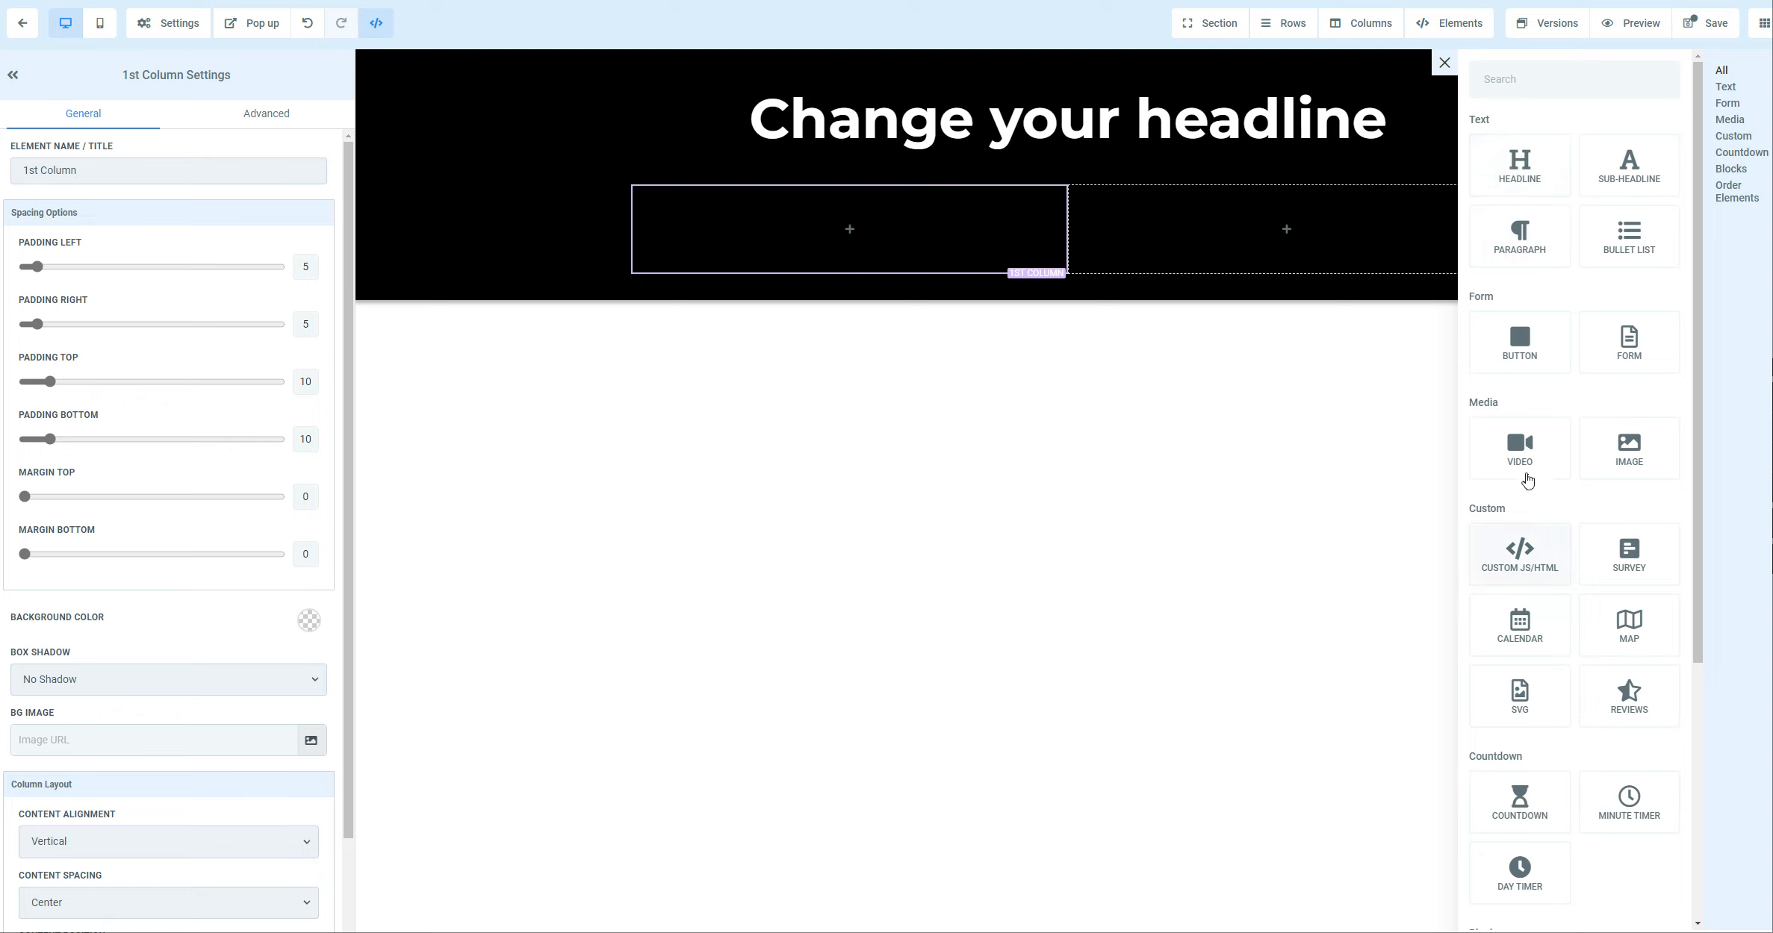
pyautogui.click(1519, 452)
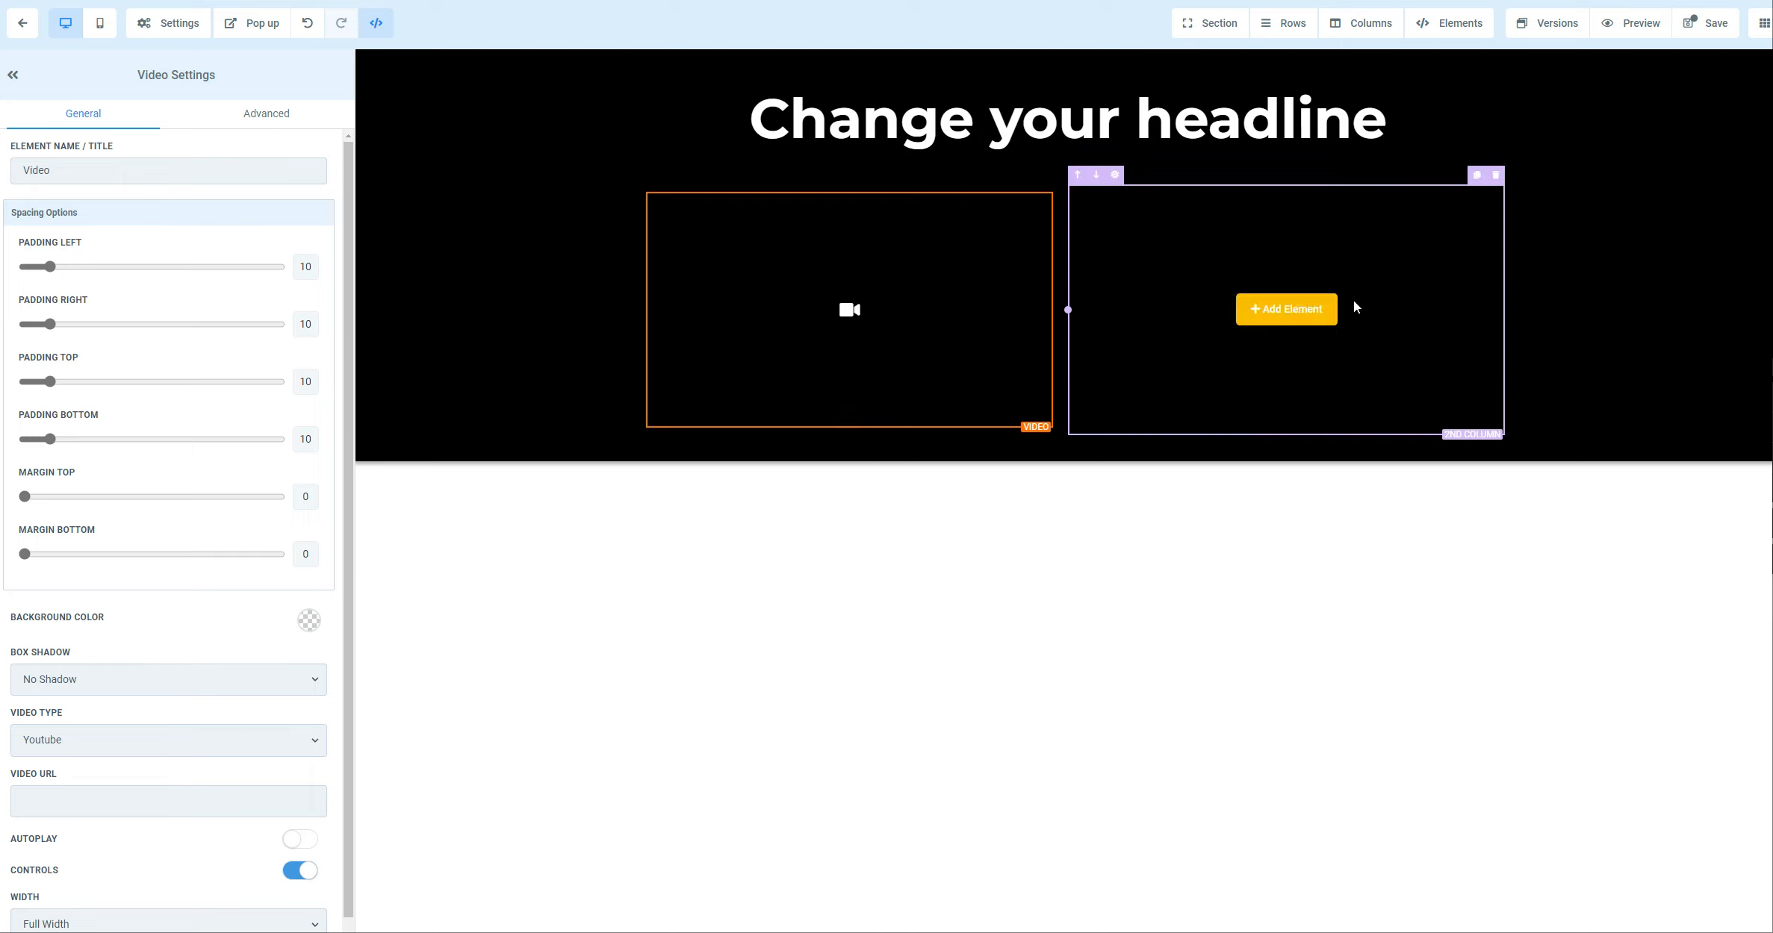
pyautogui.click(1312, 306)
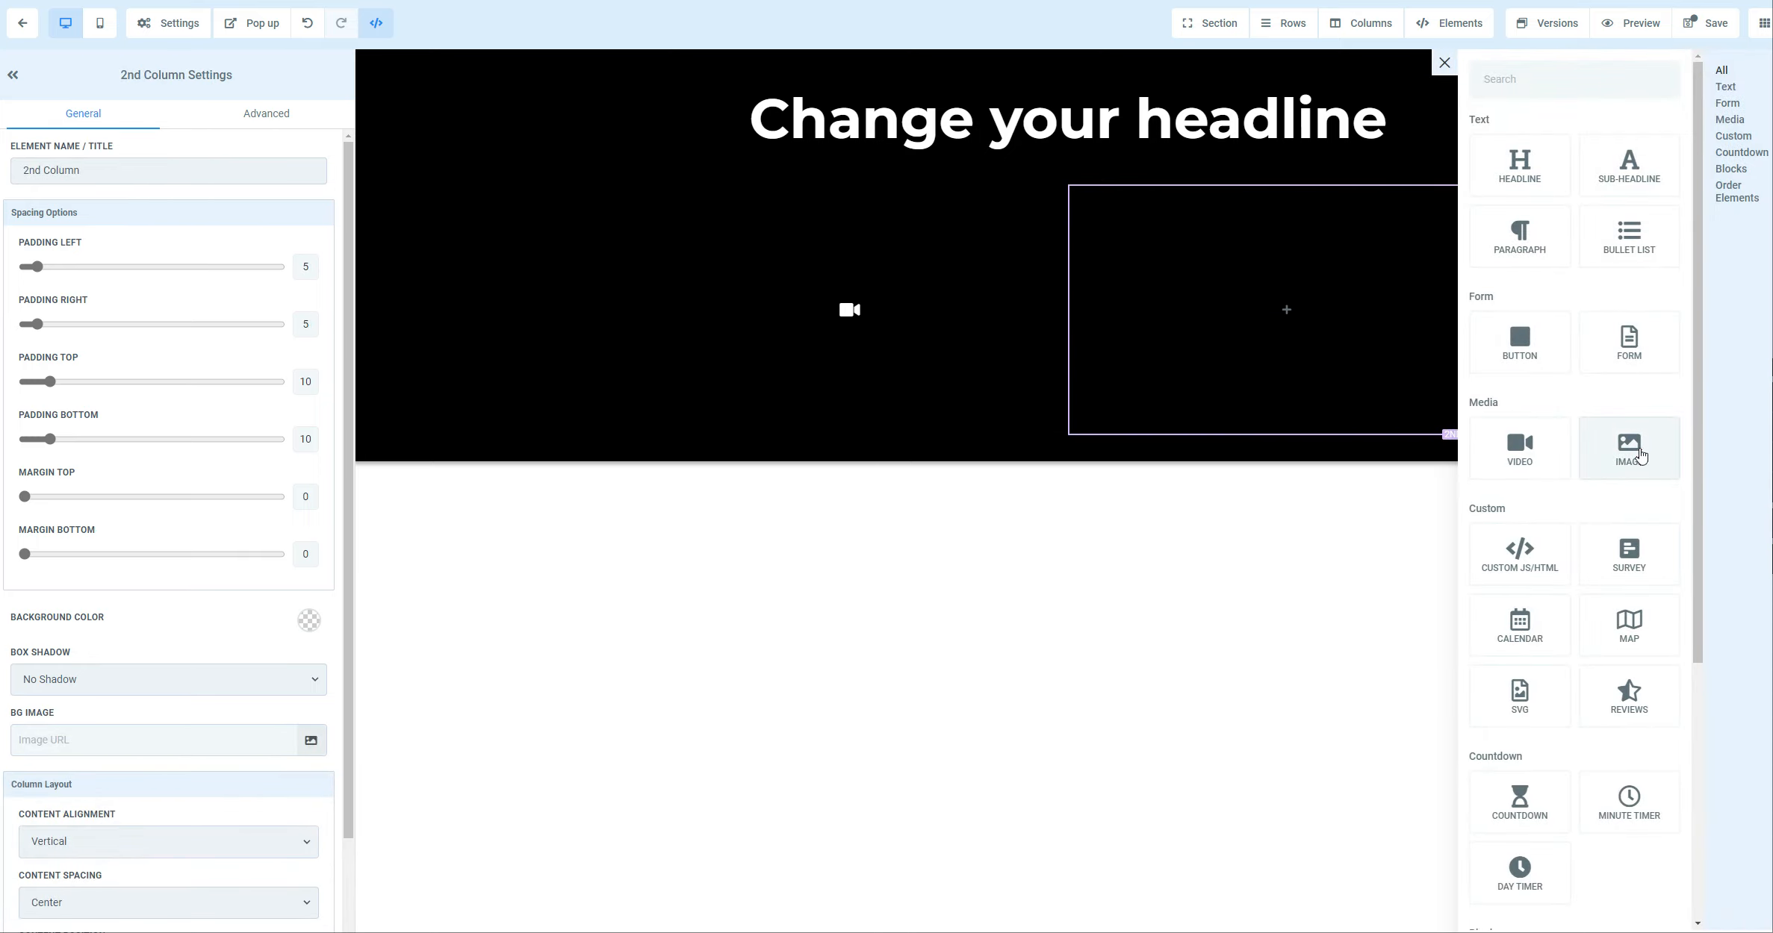
pyautogui.click(1598, 472)
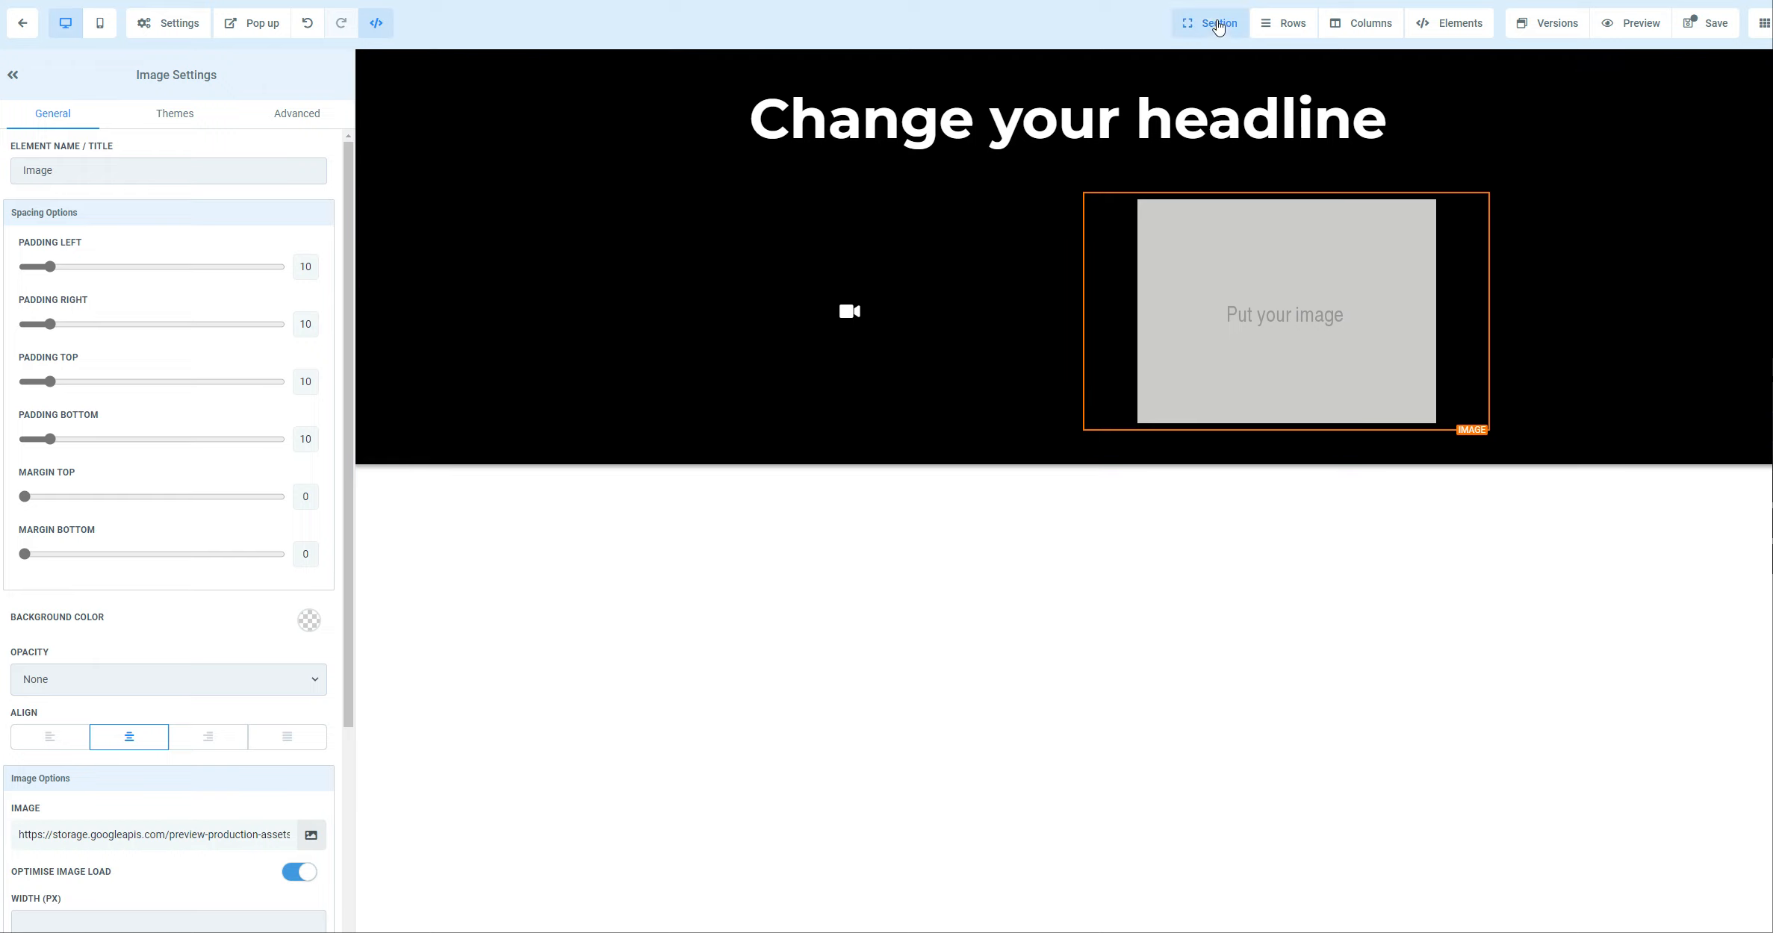
# Open the black section's settings and look through the add and manage options for sections, rows and columns
pyautogui.click(827, 60)
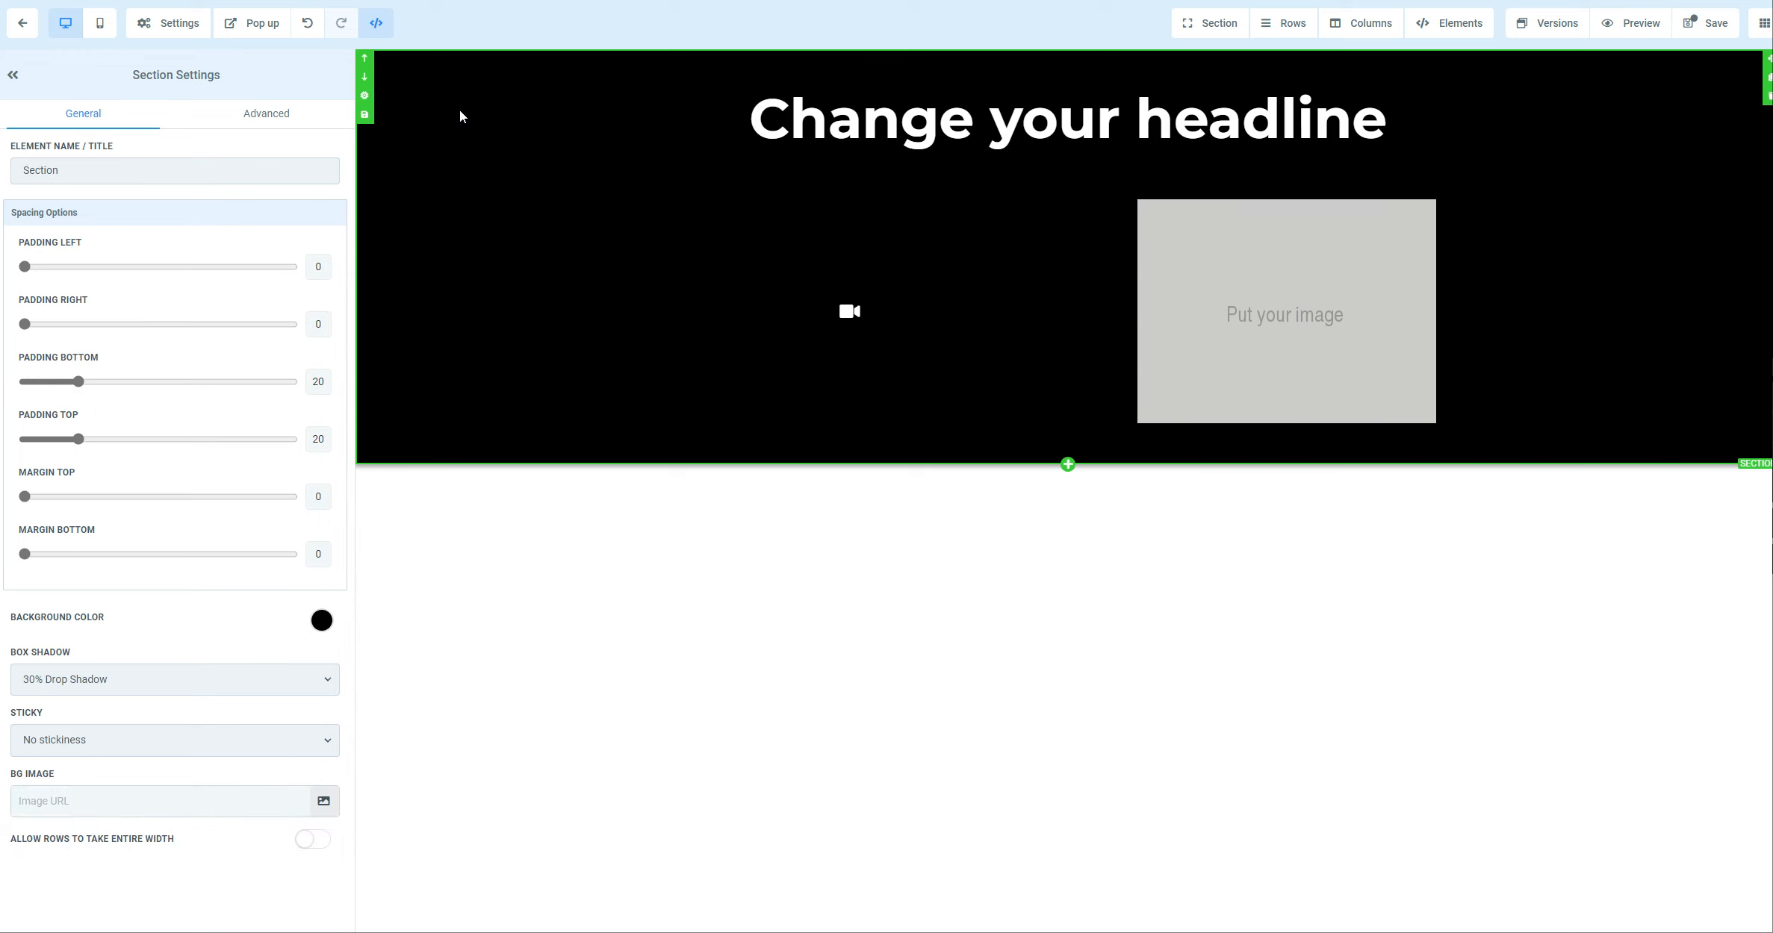
pyautogui.click(733, 74)
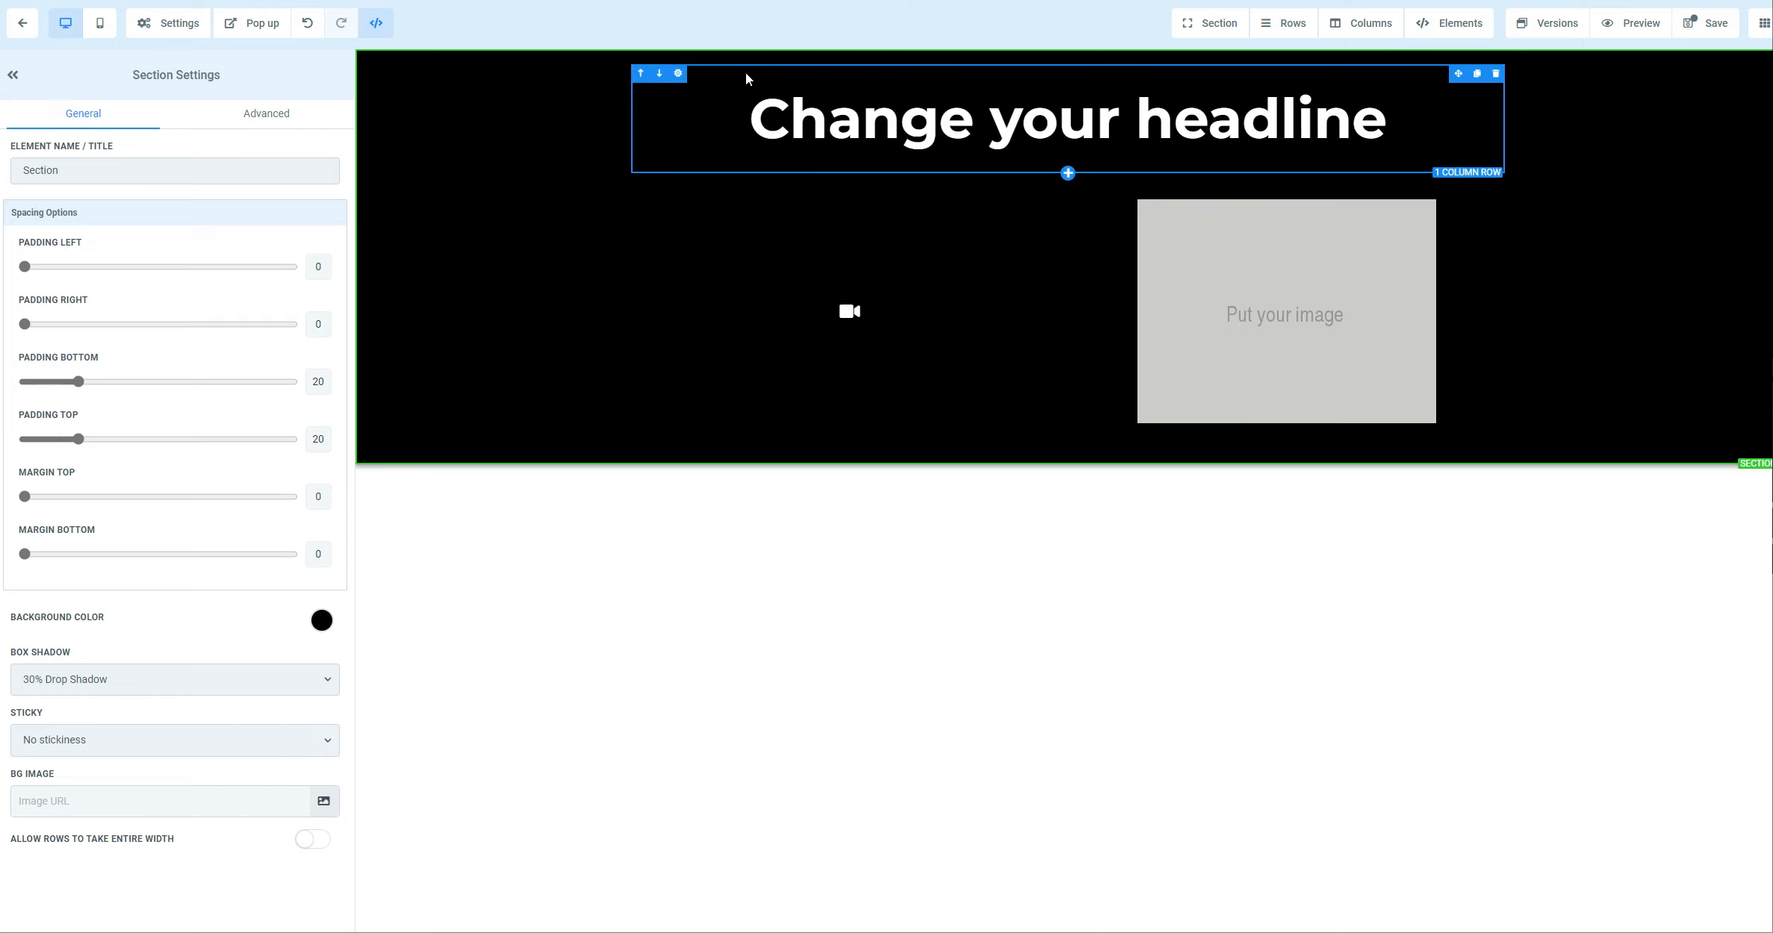
pyautogui.click(1218, 31)
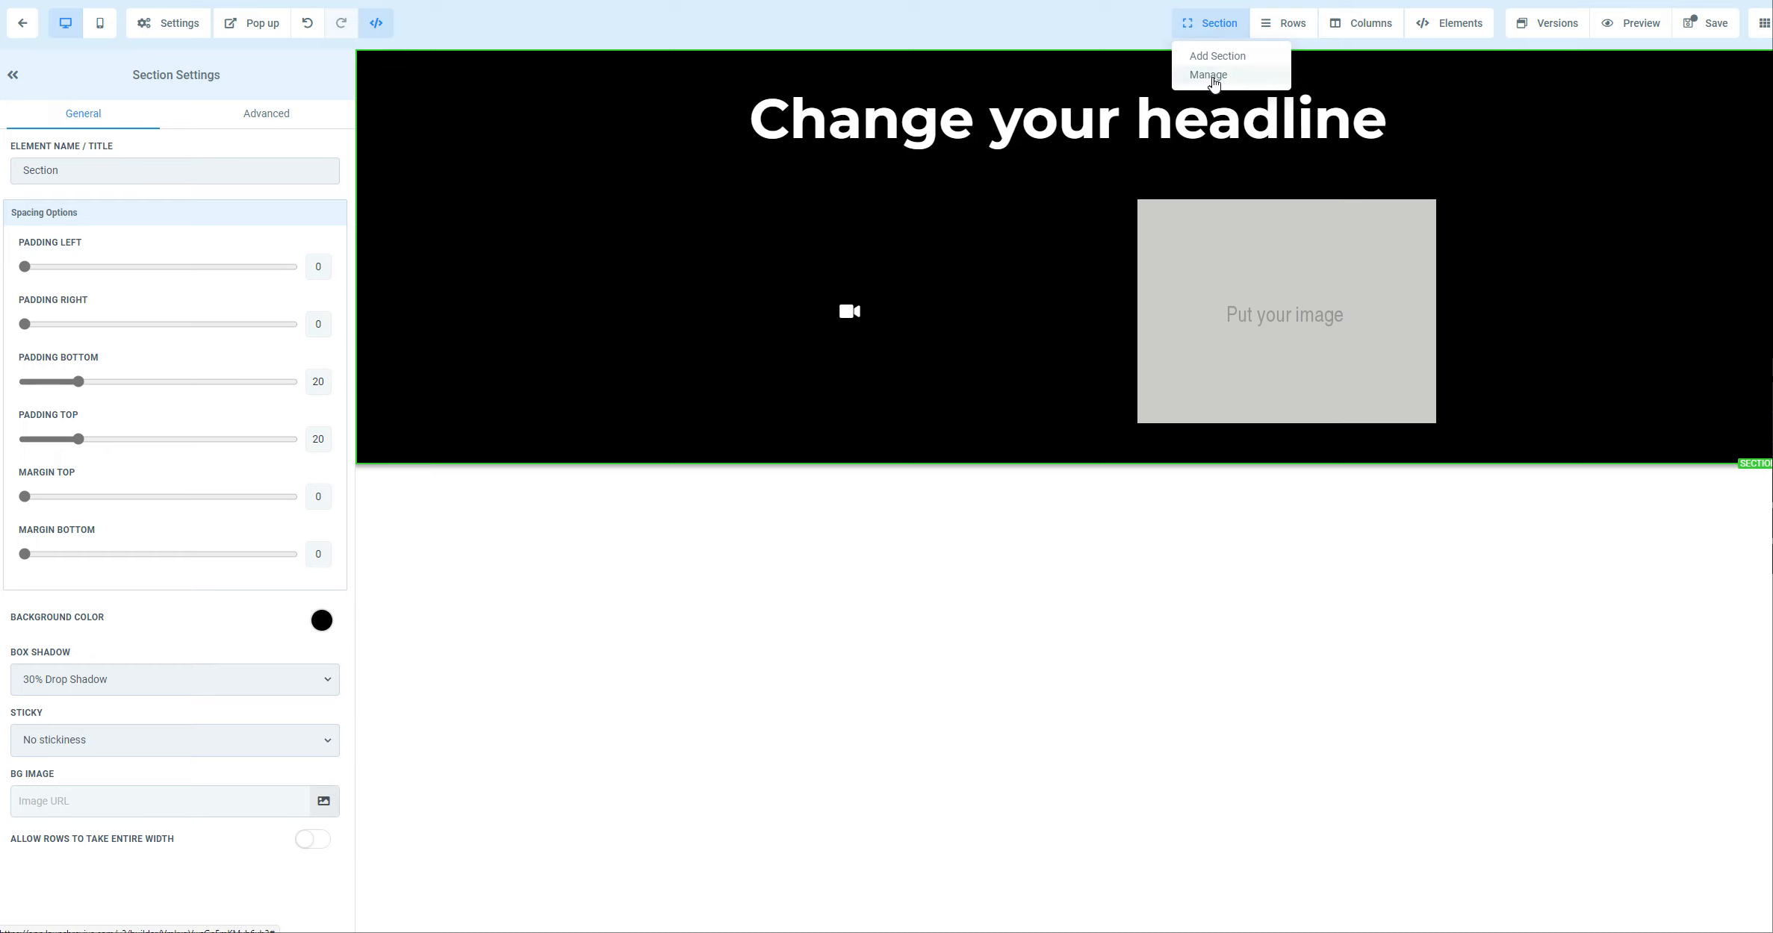
pyautogui.click(1282, 30)
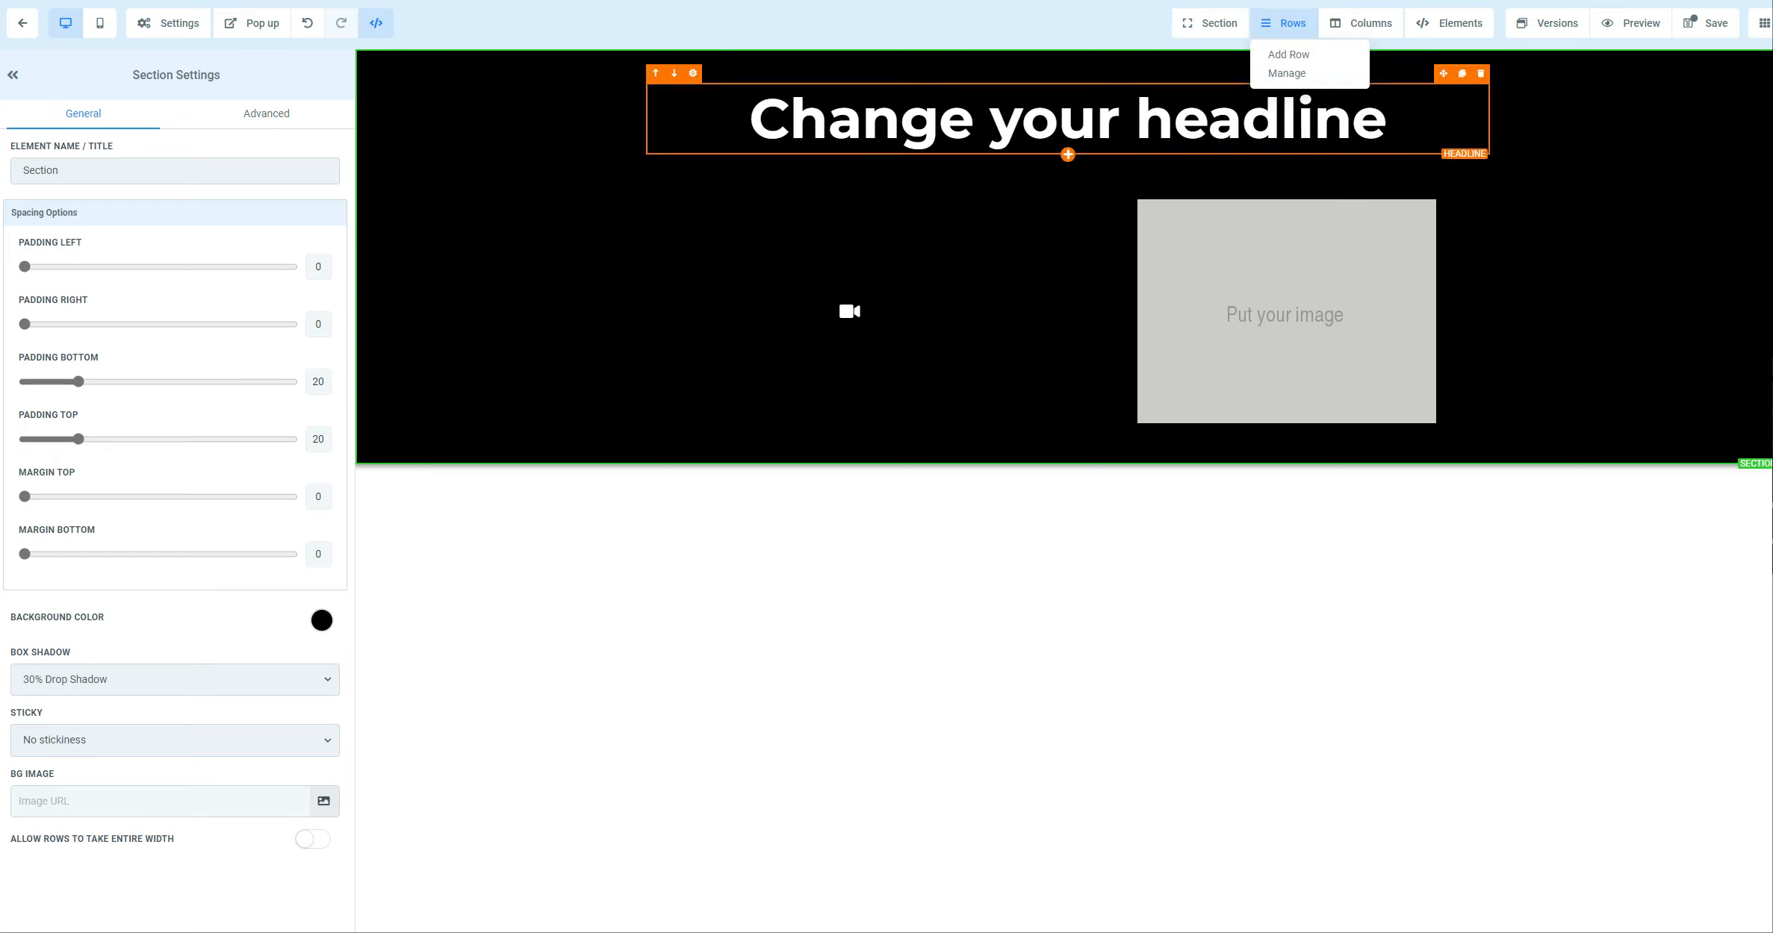
pyautogui.click(1363, 28)
pyautogui.click(1179, 26)
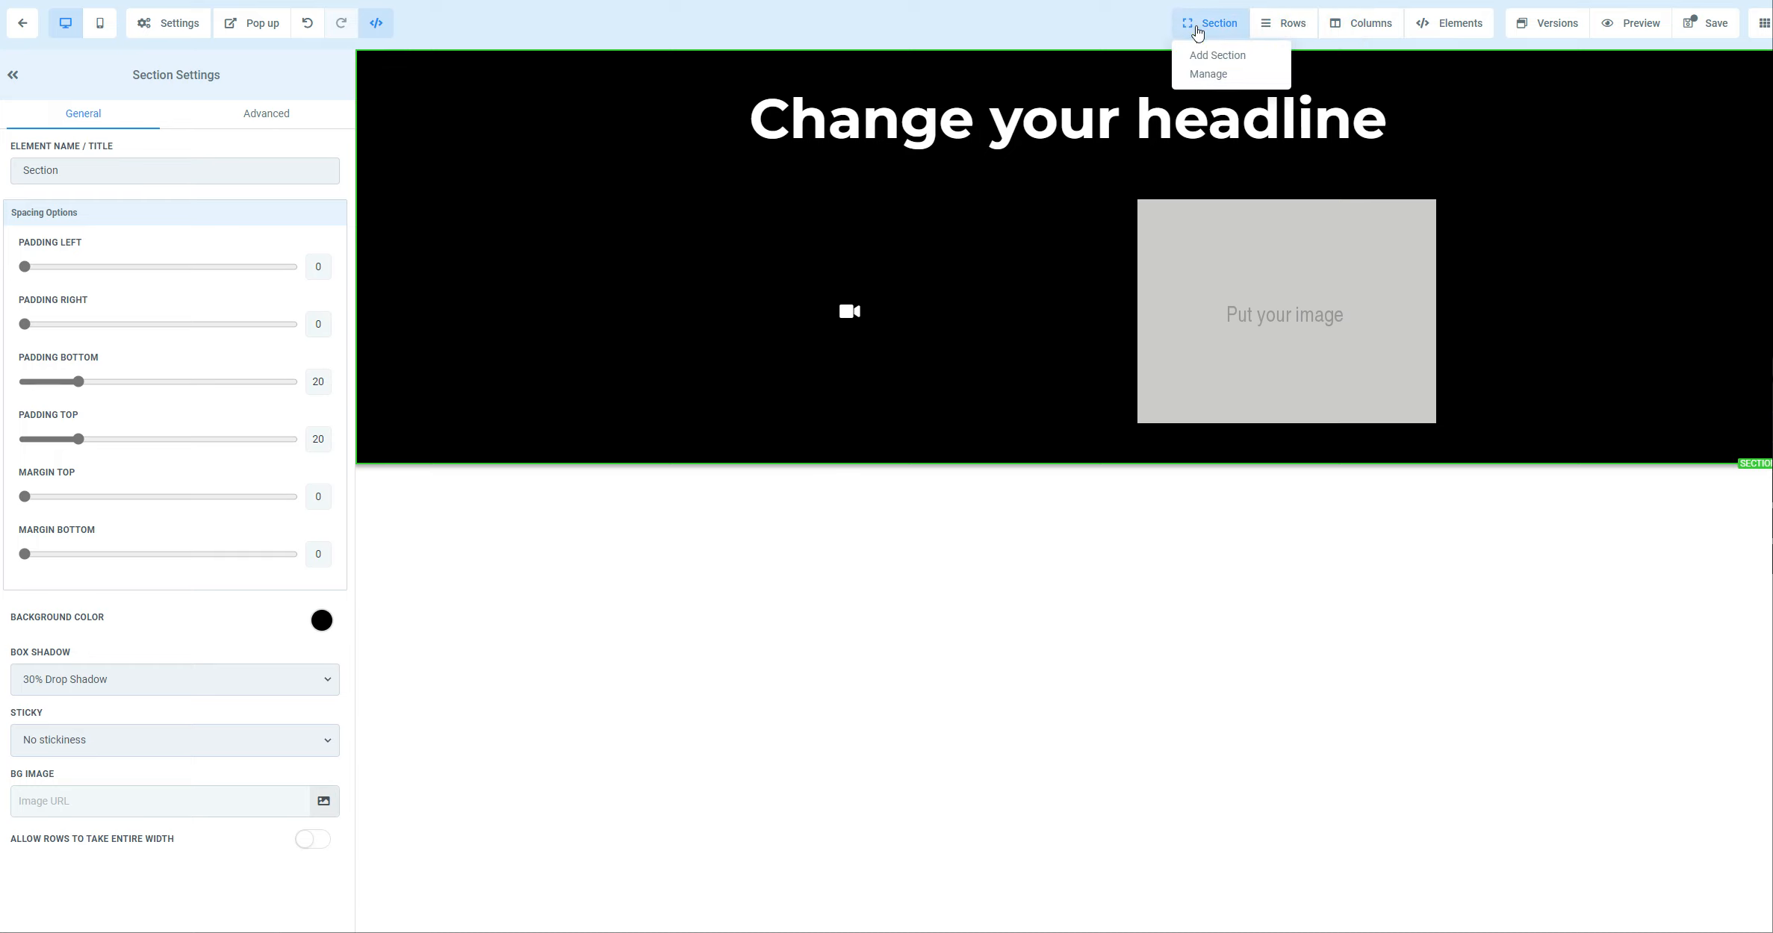
pyautogui.click(1201, 72)
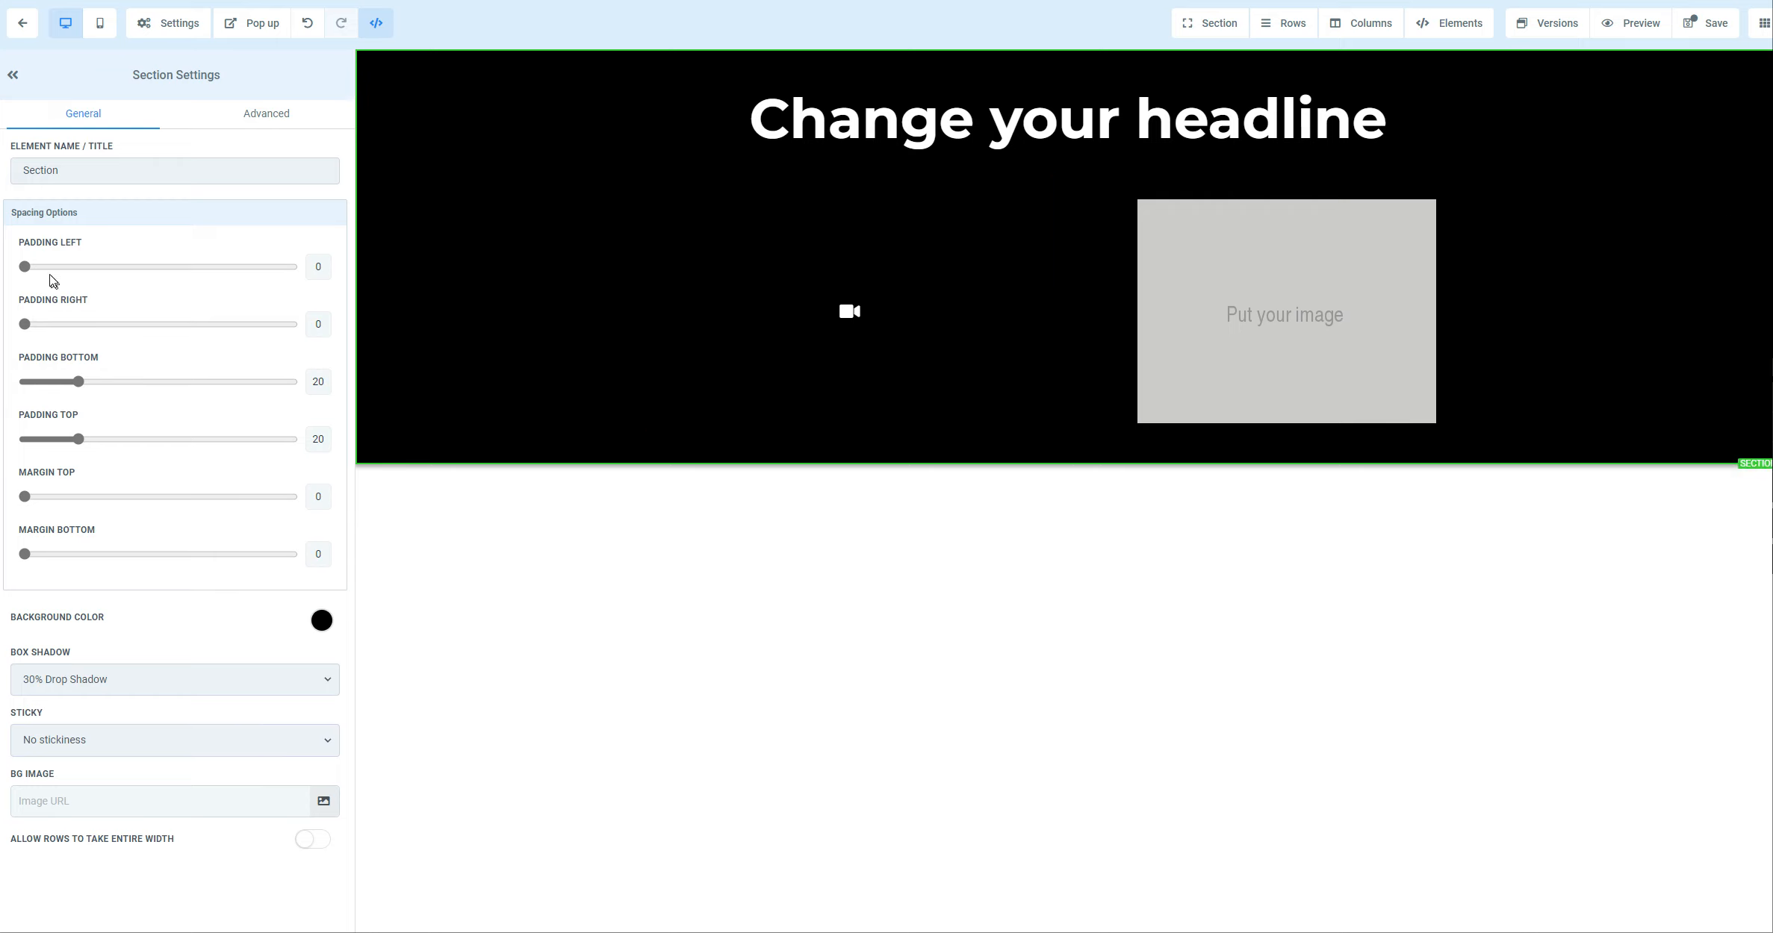
# Set the black section's padding to 63 left, 65 right, 66 bottom and 66 top, and its top margin to 11
pyautogui.moveTo(24, 266); pyautogui.dragTo(193, 270)
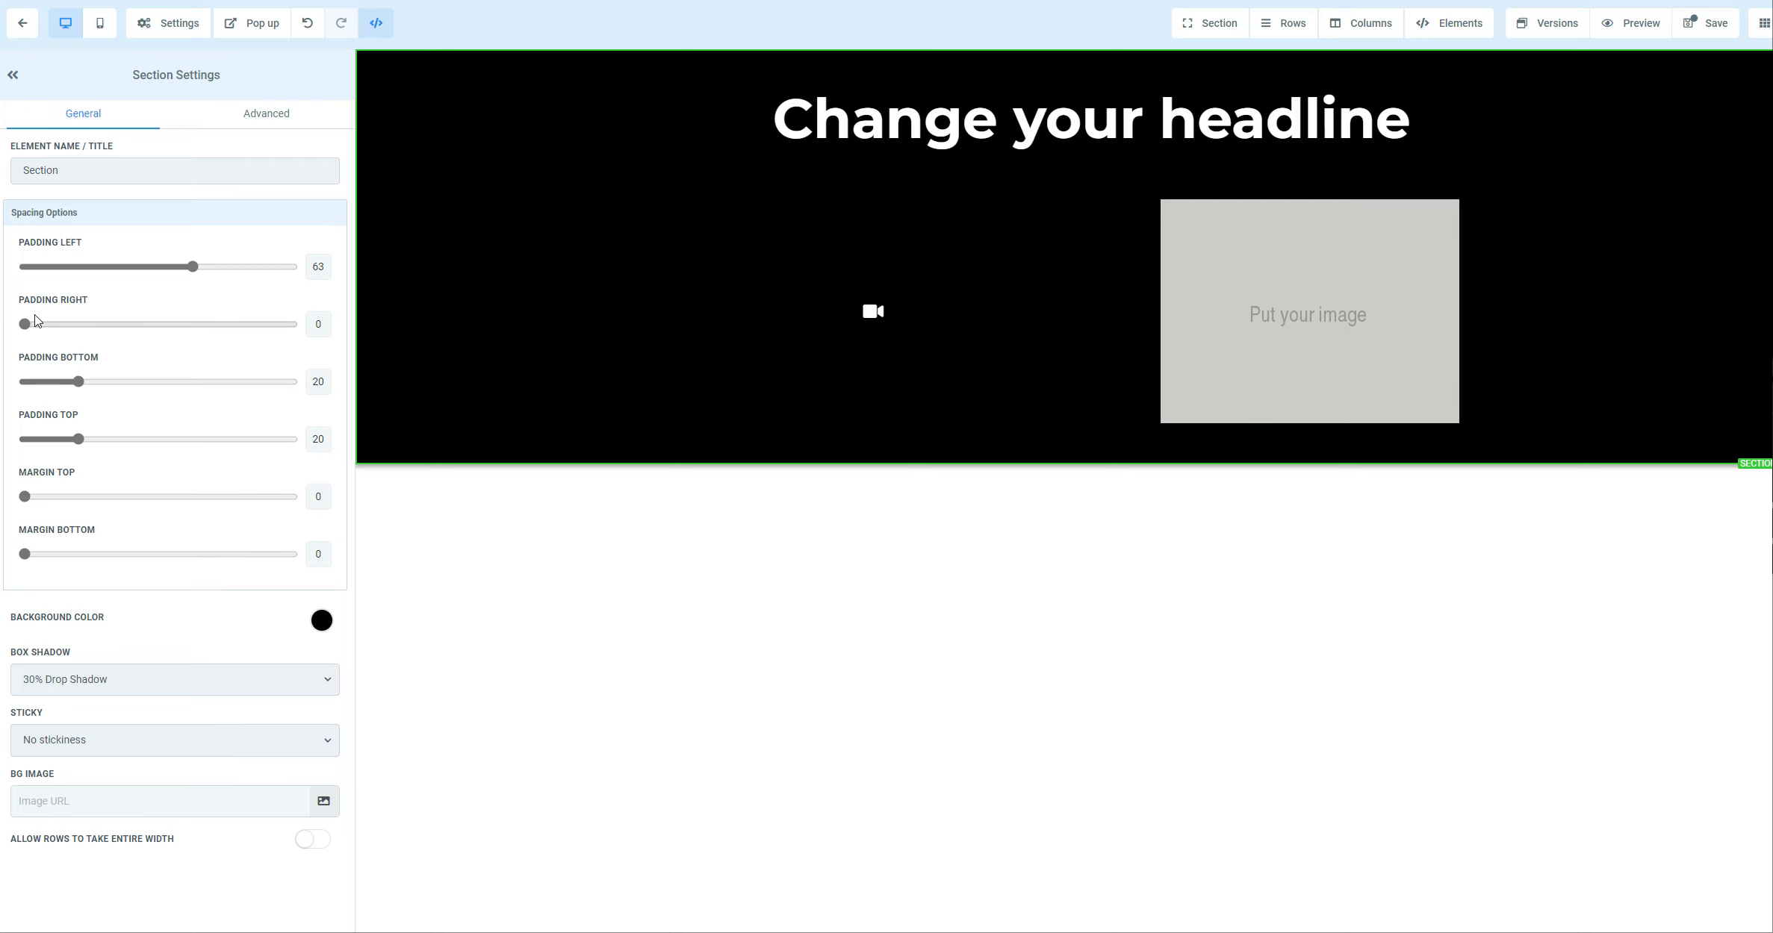
pyautogui.moveTo(24, 323); pyautogui.dragTo(198, 325)
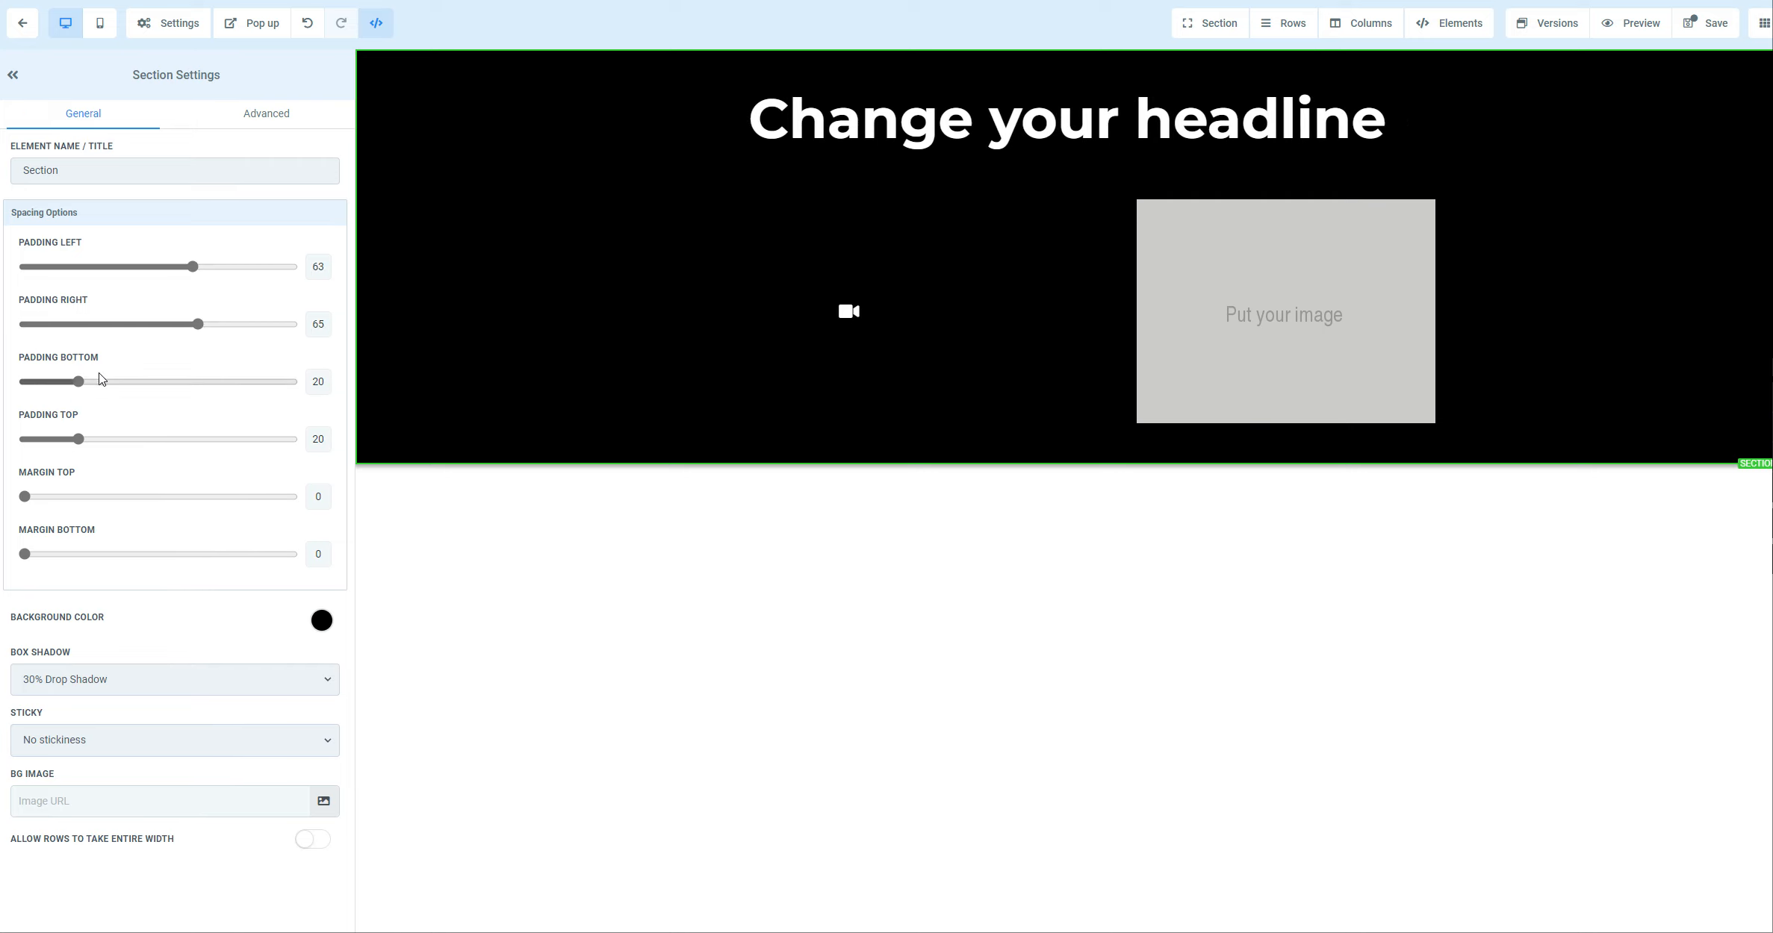
pyautogui.moveTo(79, 381); pyautogui.dragTo(201, 382)
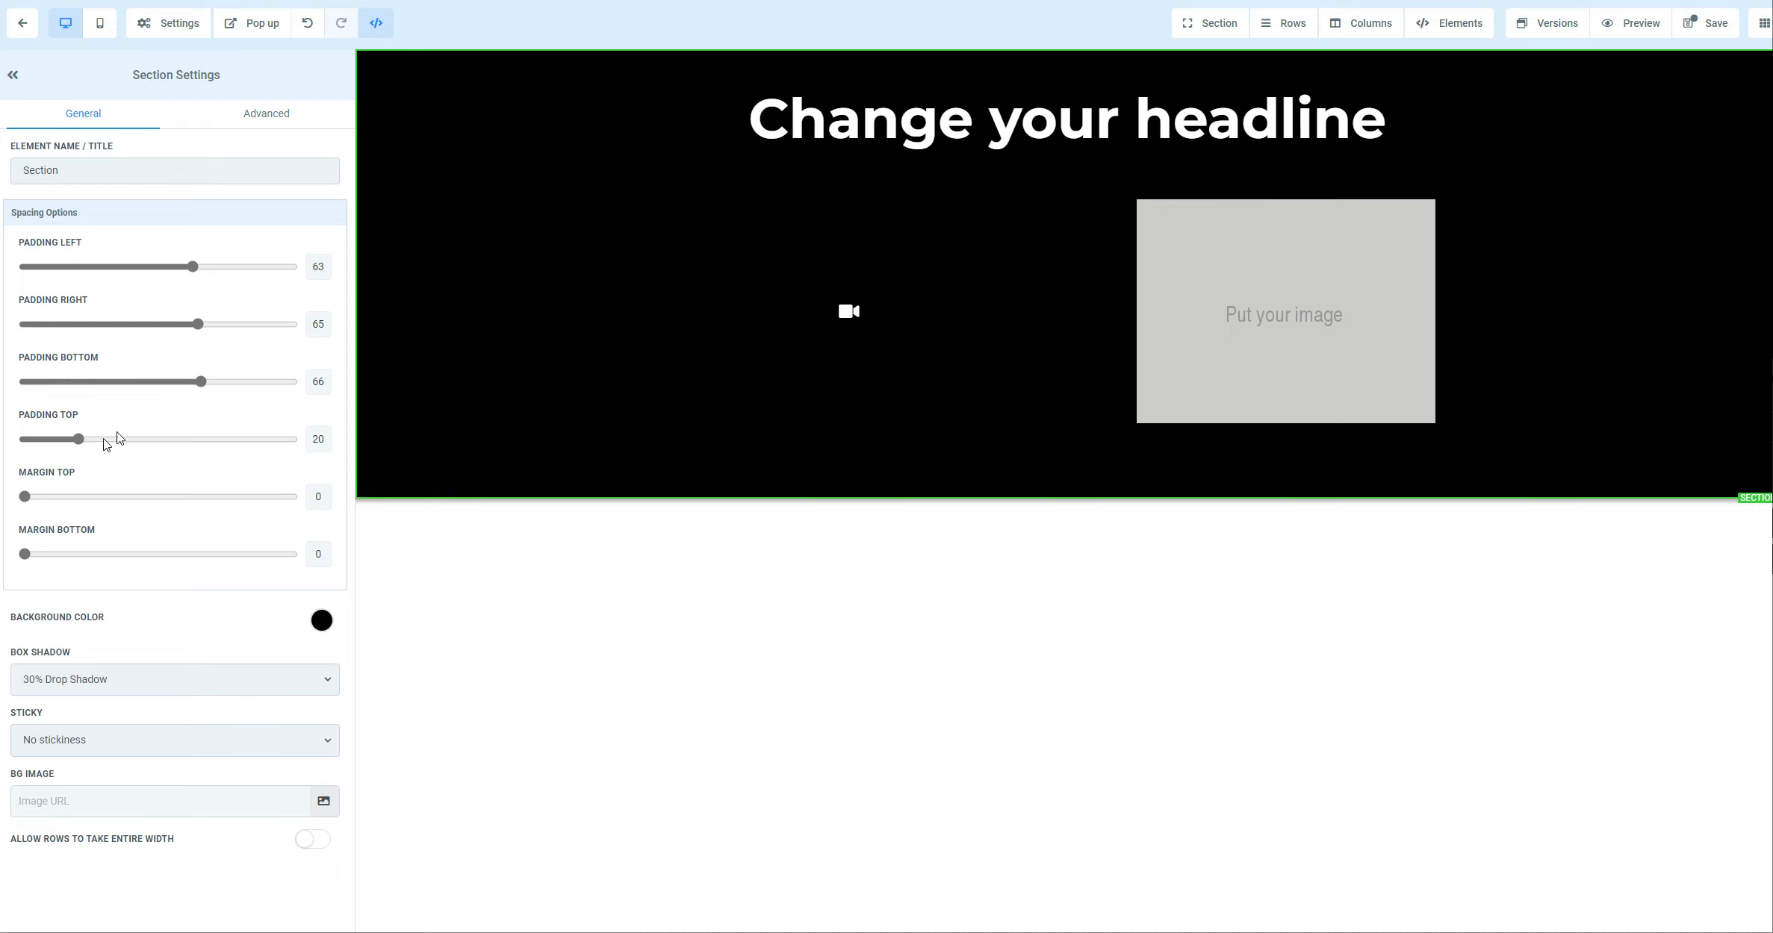
pyautogui.moveTo(78, 439); pyautogui.dragTo(202, 441)
pyautogui.moveTo(25, 496)
pyautogui.mouseDown()
pyautogui.moveTo(297, 496)
pyautogui.moveTo(53, 500)
pyautogui.mouseUp()
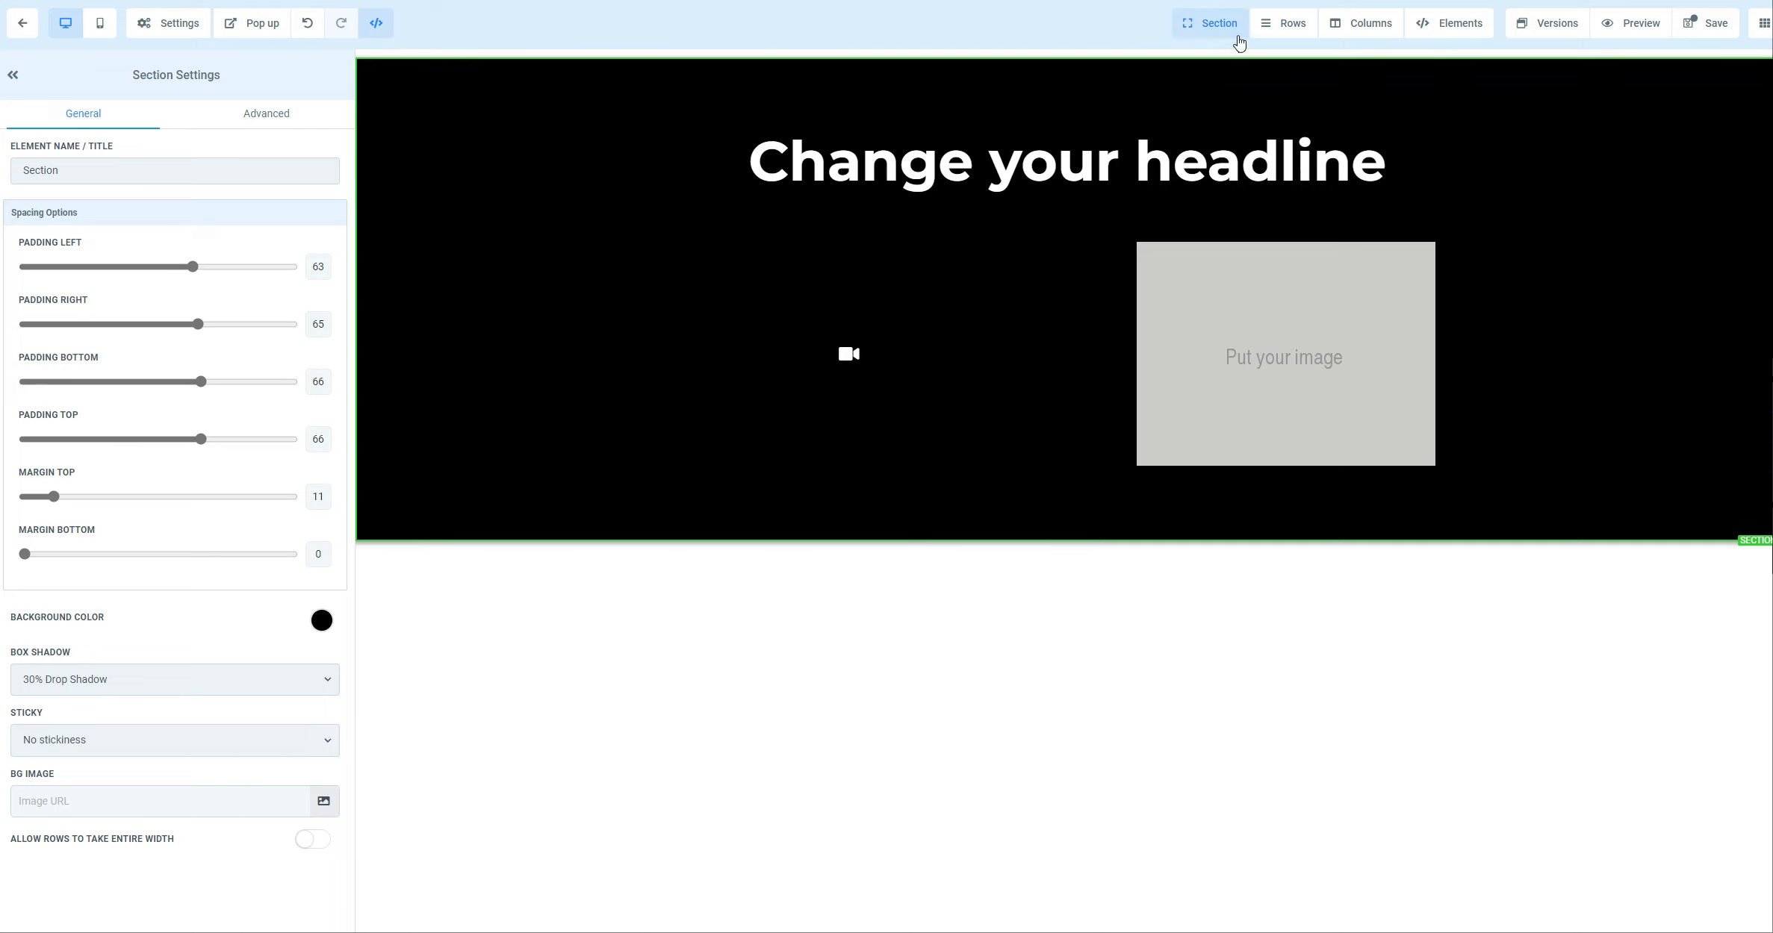
# Look through the full list of page elements, from text to order elements, and close it
pyautogui.click(1452, 29)
pyautogui.click(1452, 62)
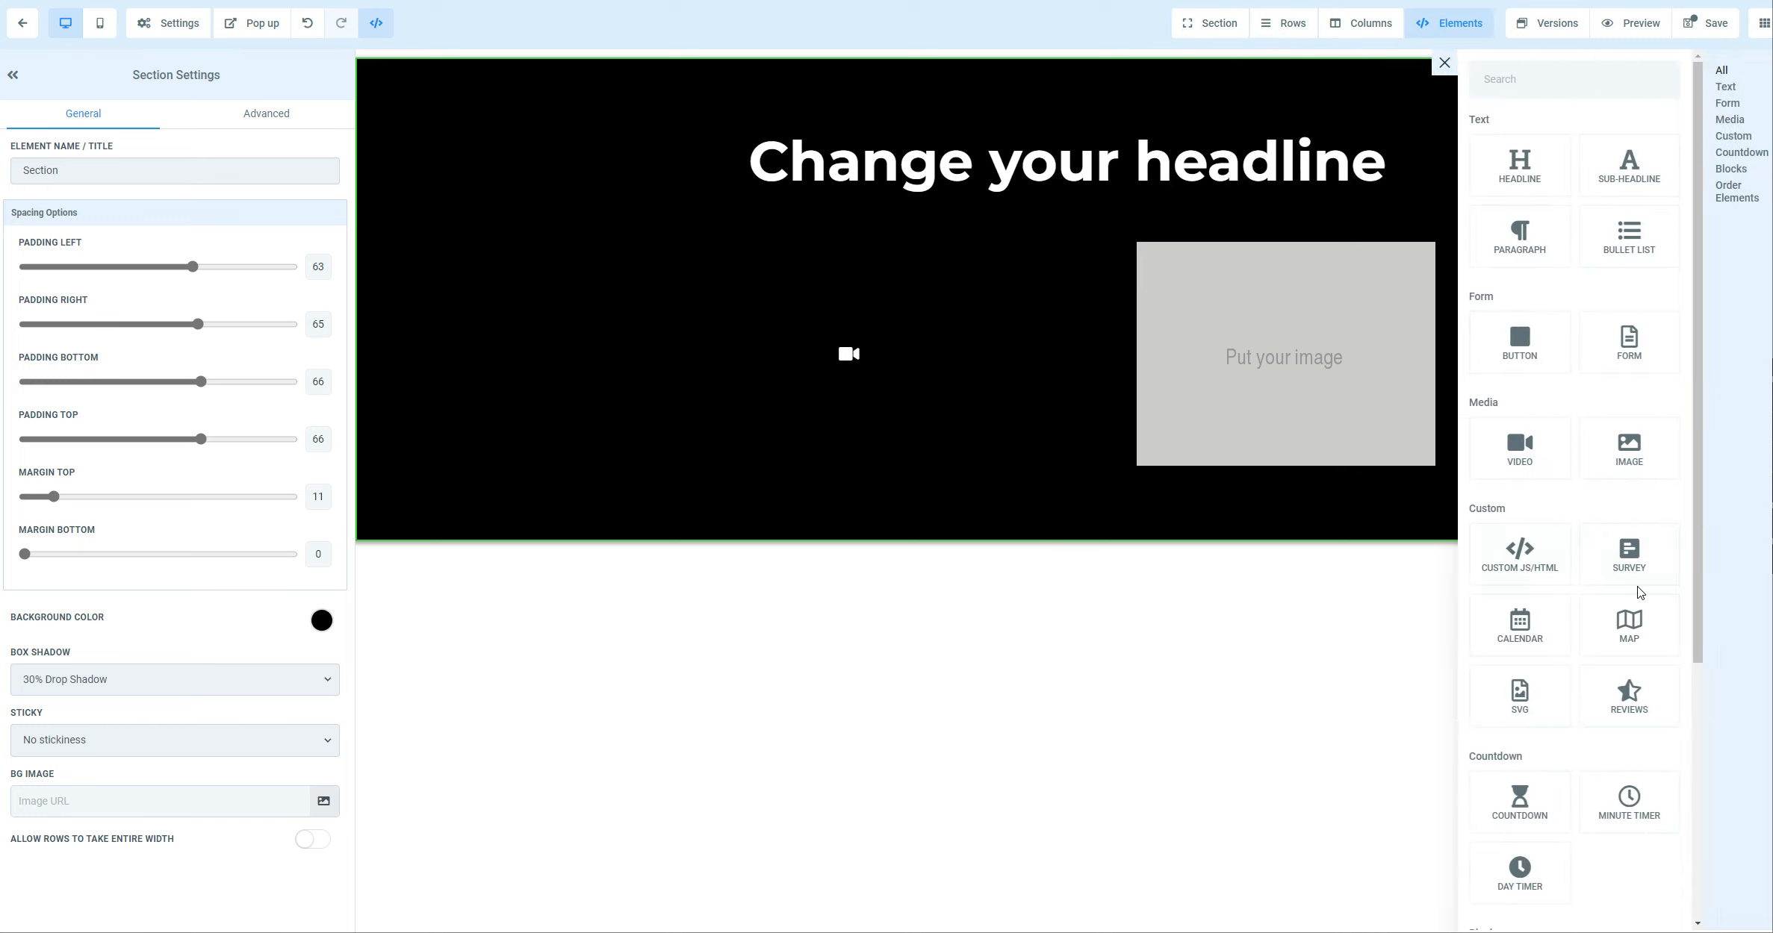
pyautogui.scroll(-5, 1568, 516)
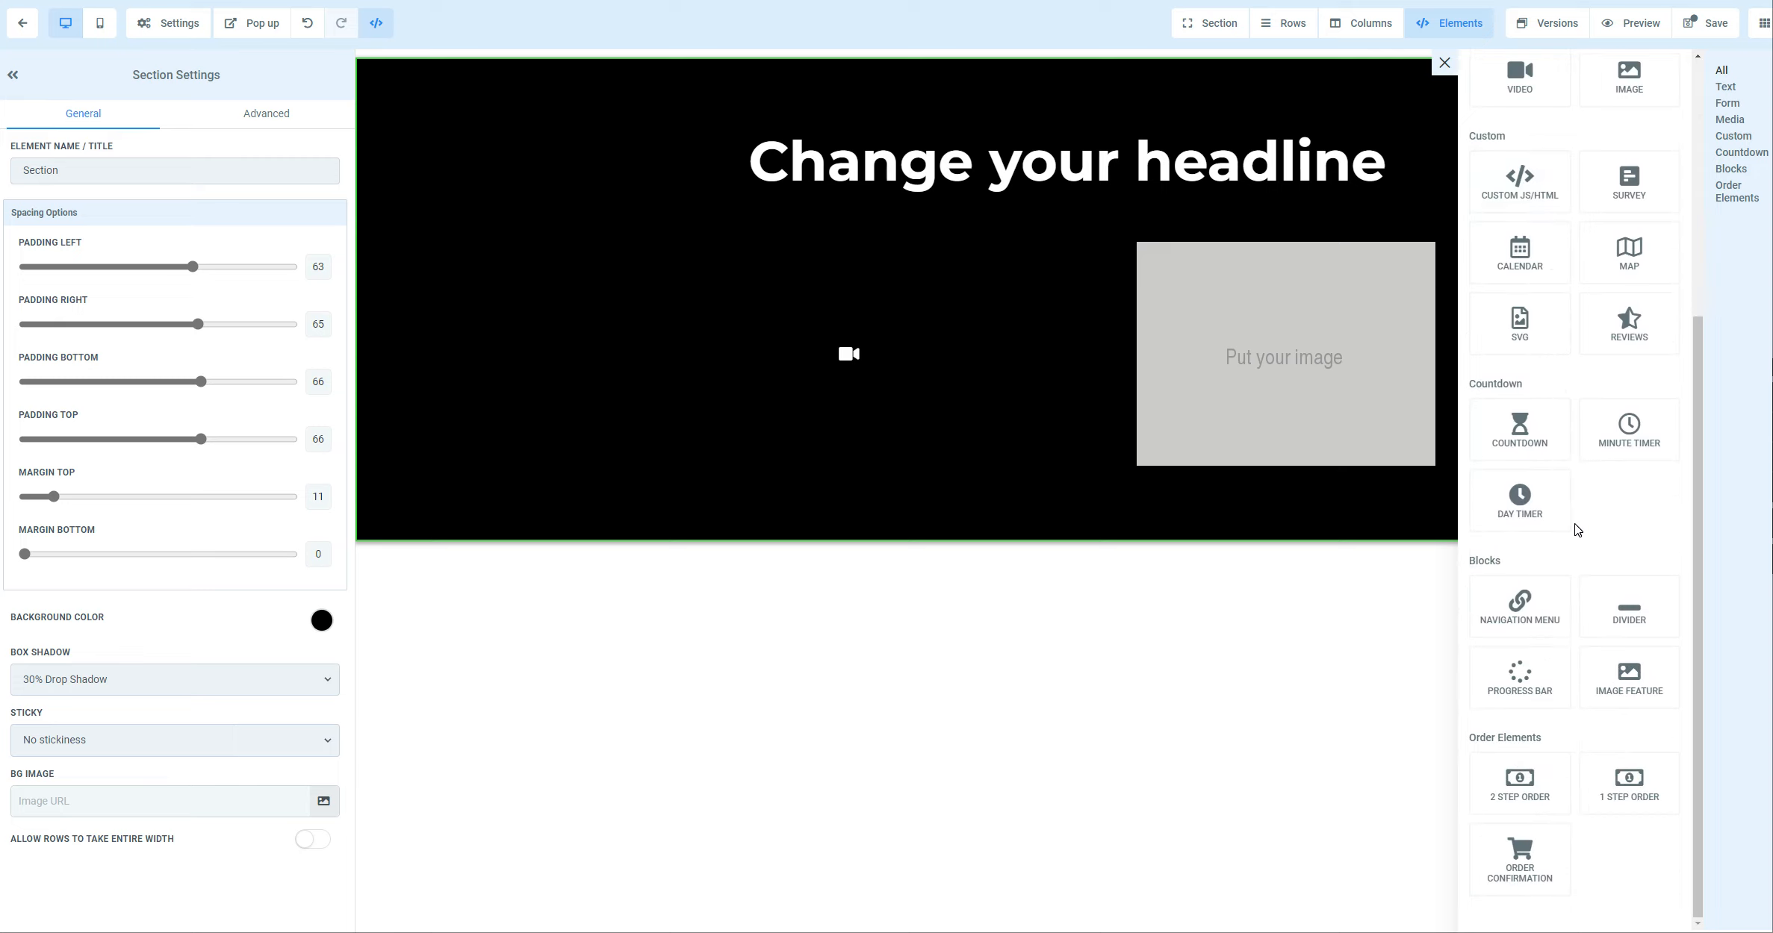
pyautogui.scroll(5, 1574, 539)
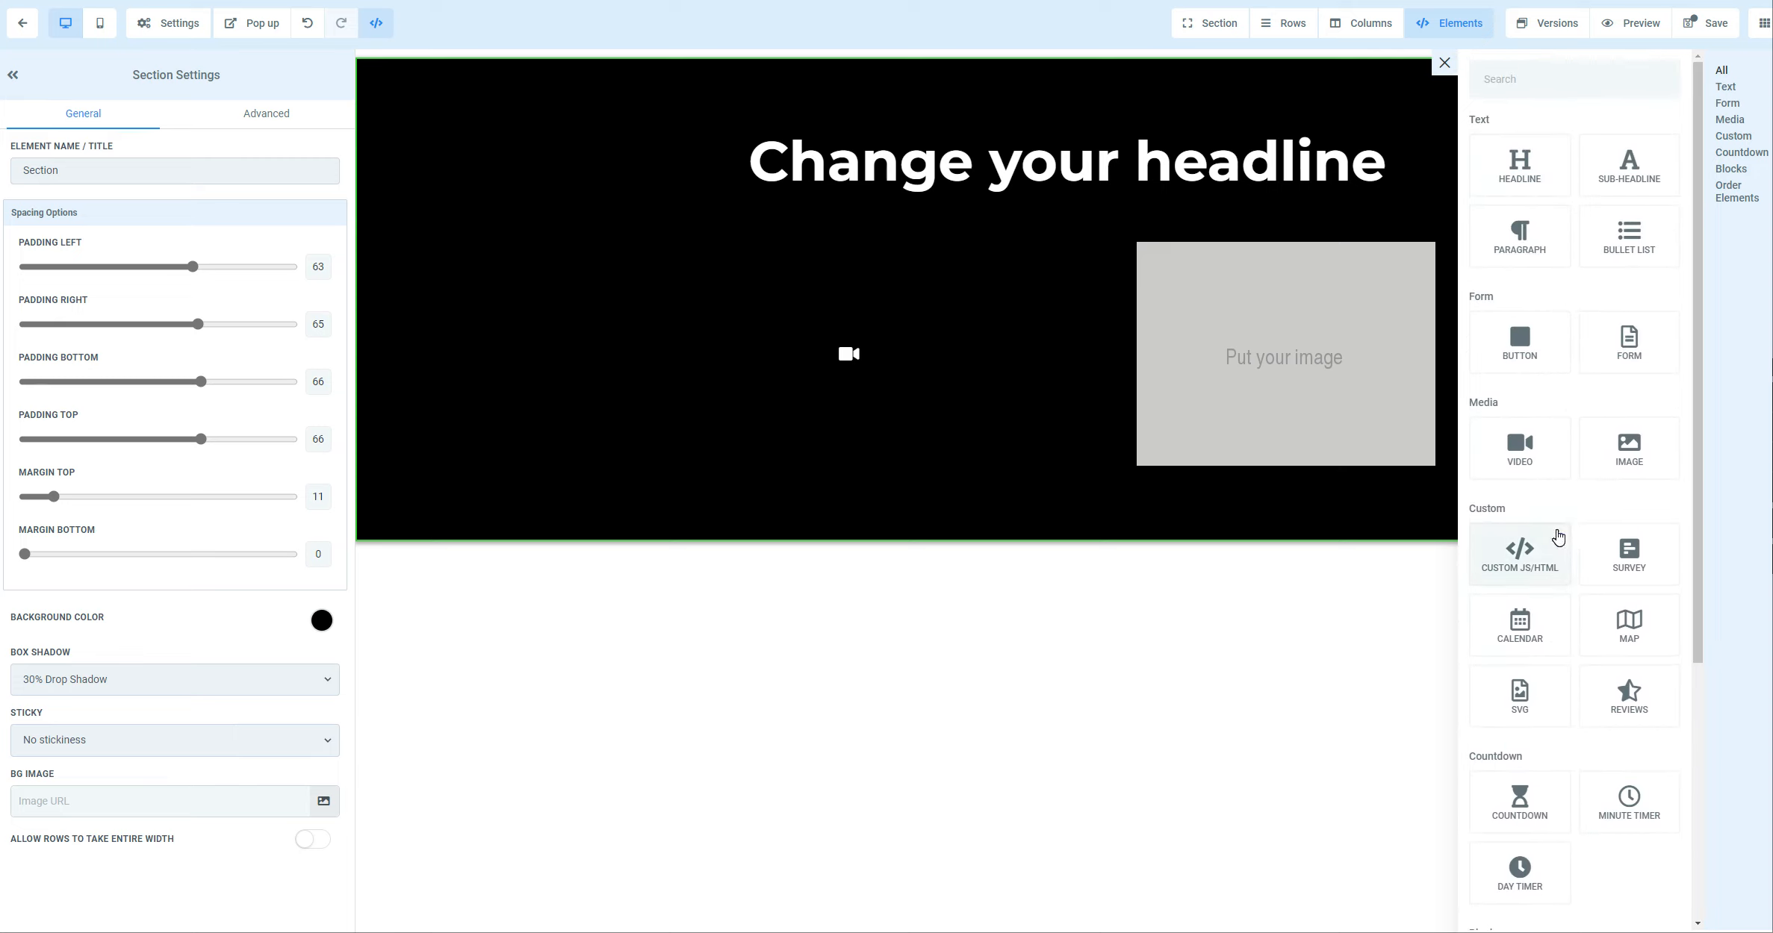
pyautogui.click(446, 164)
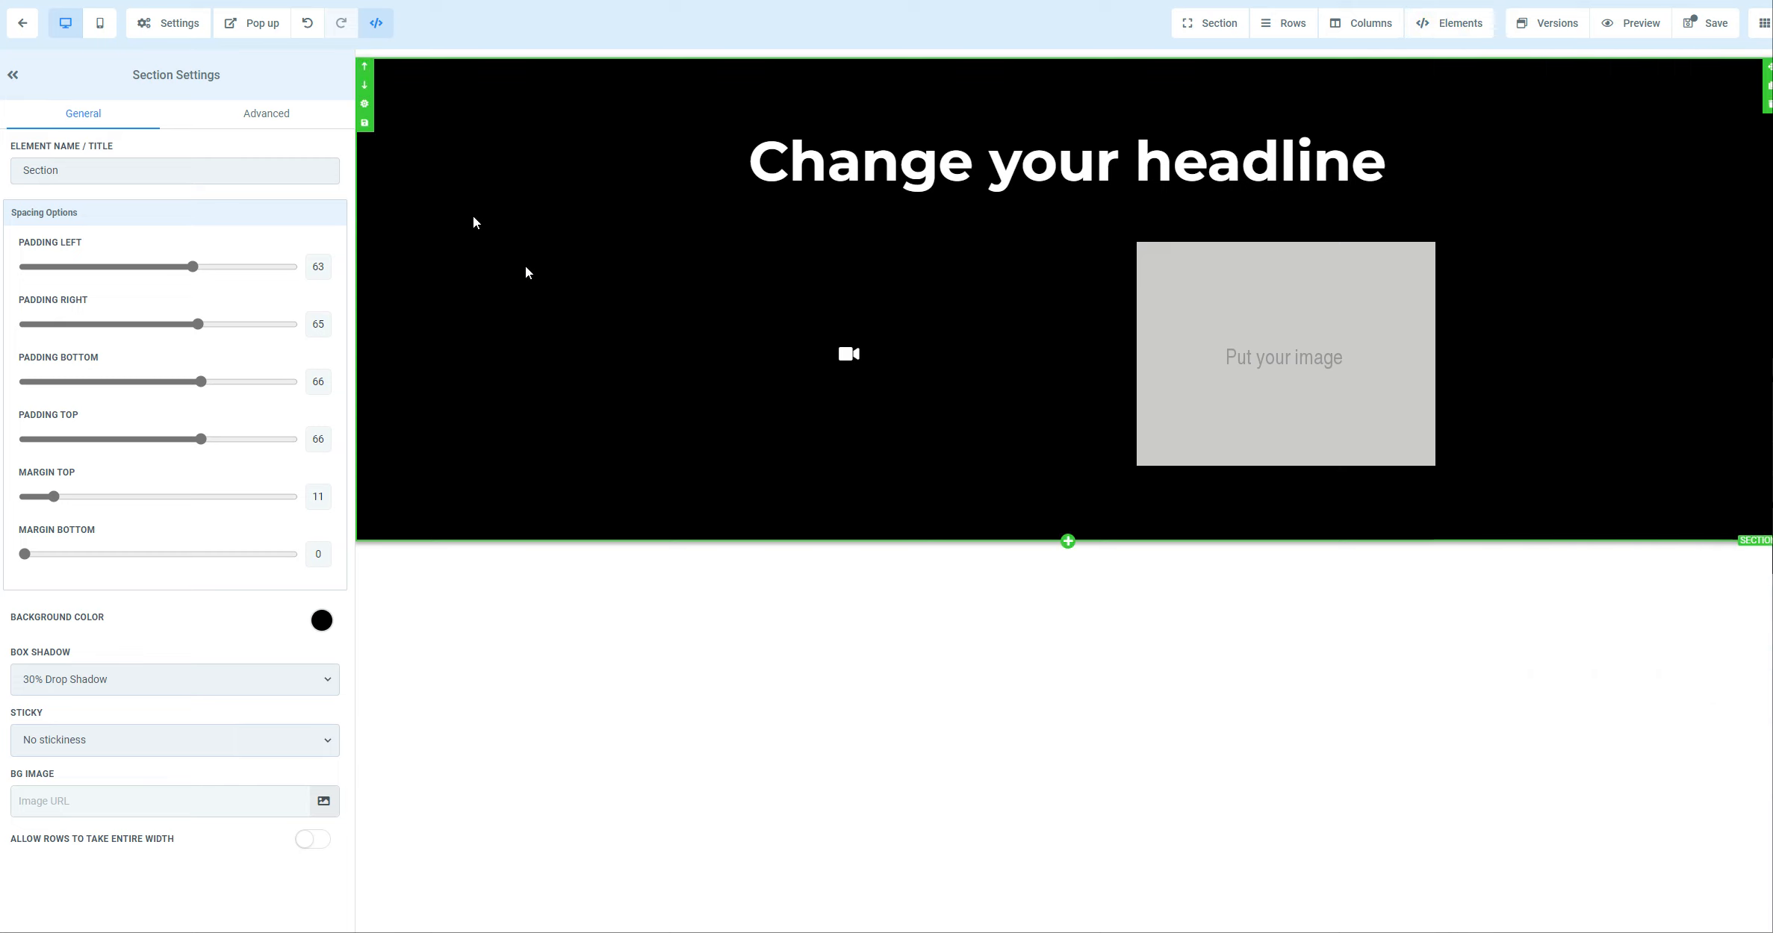
# Add a full-width section below the black section and insert a two-column row in it
pyautogui.click(1069, 543)
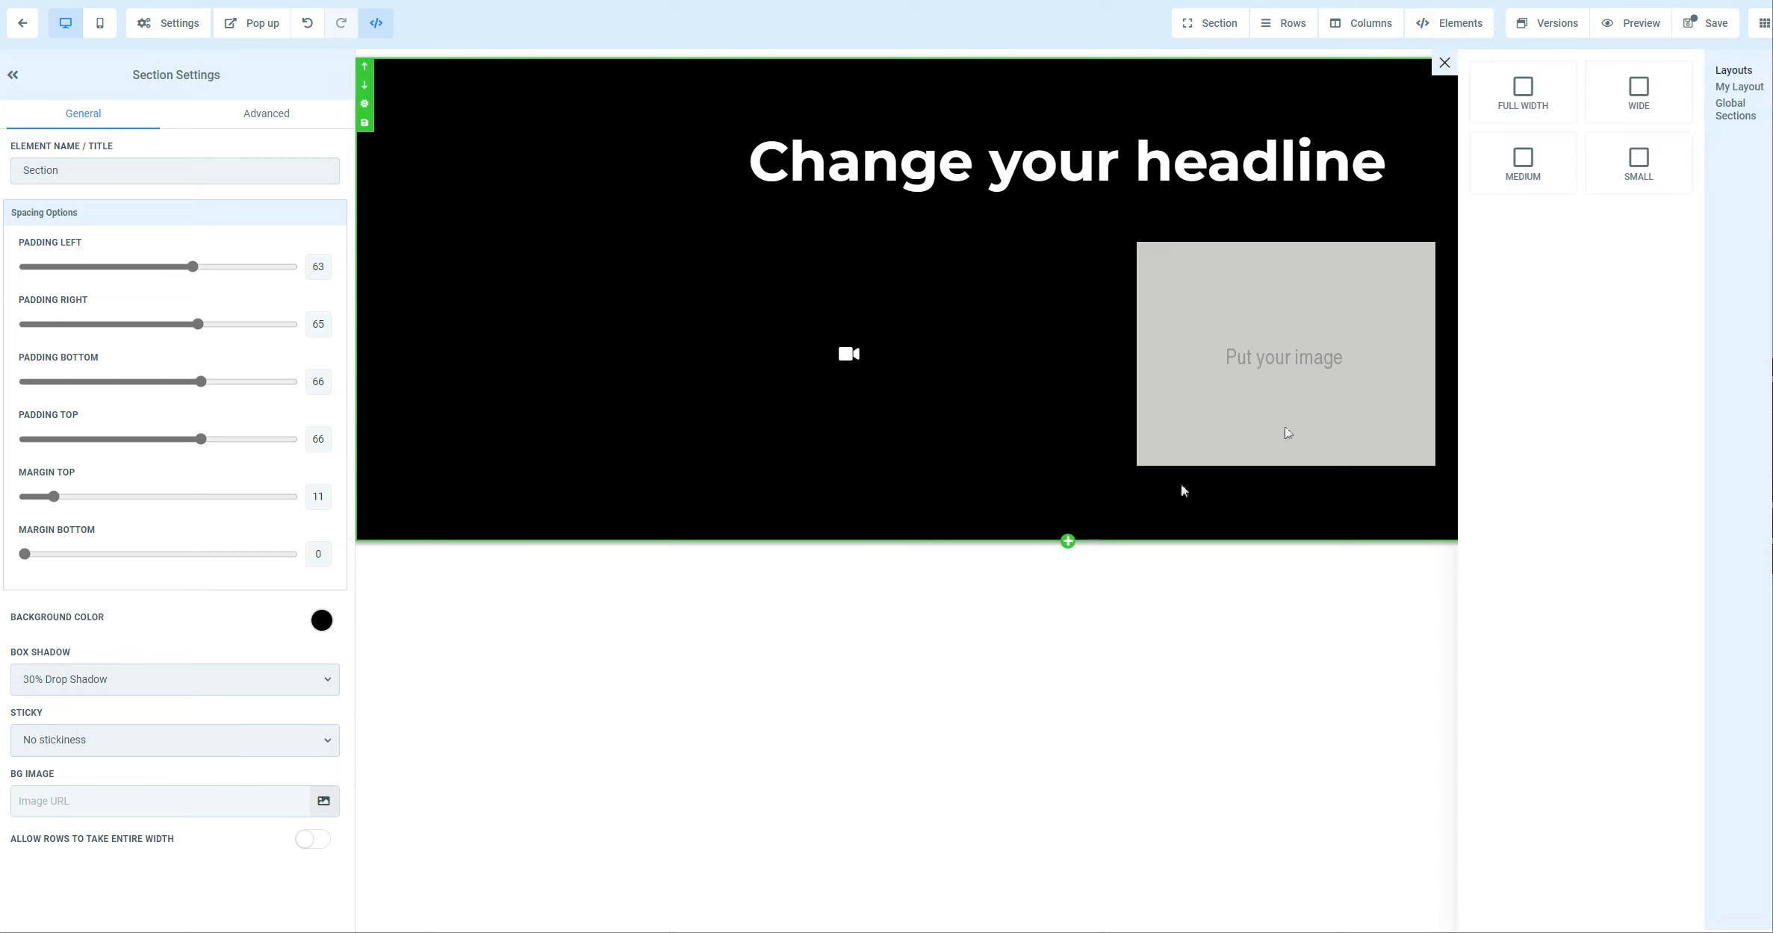
pyautogui.click(1554, 110)
pyautogui.click(1068, 595)
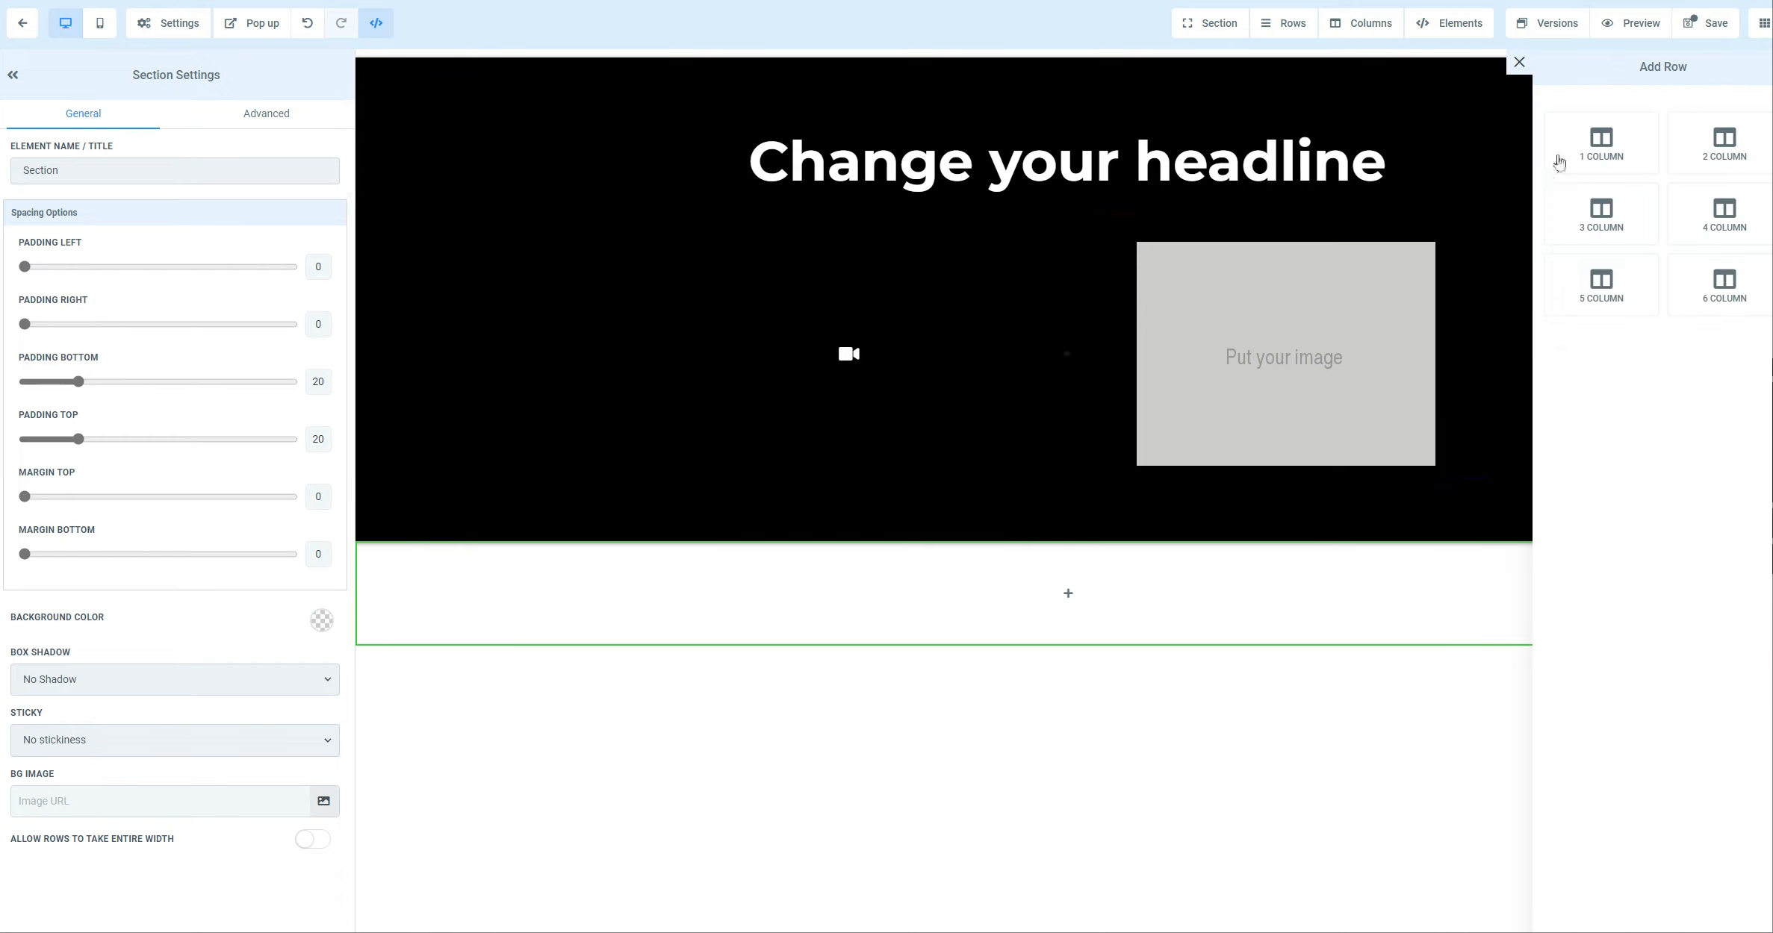
pyautogui.click(1725, 141)
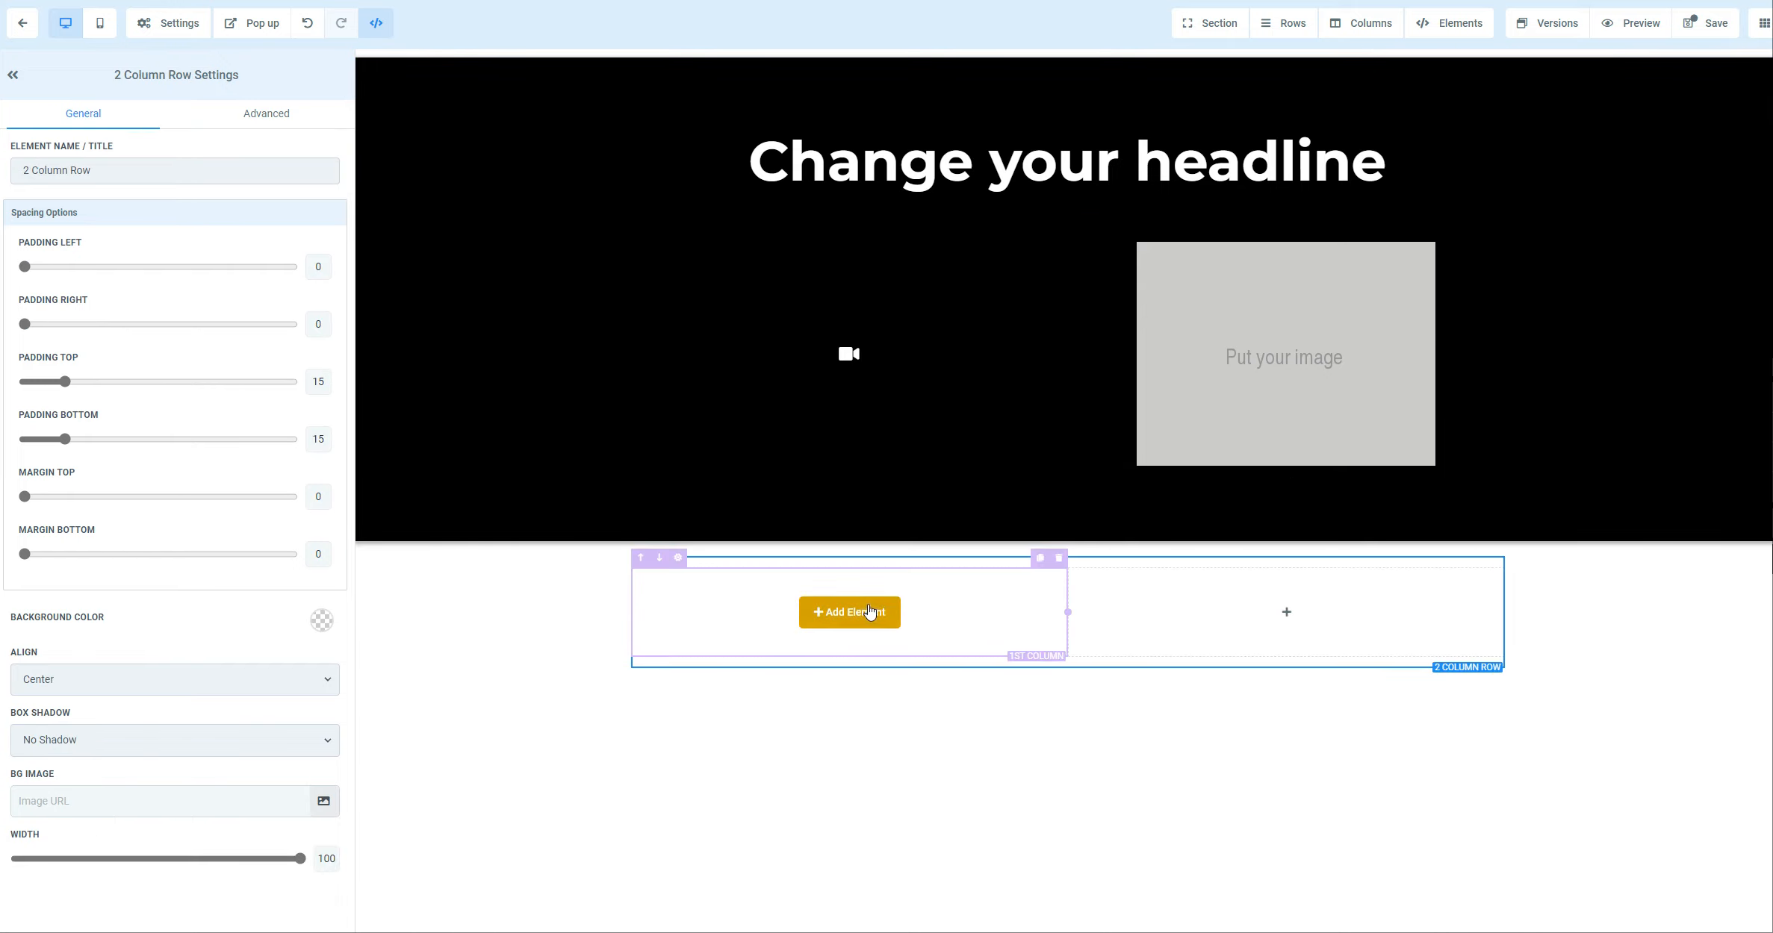
# Add a headline element to the first column of the new two-column row
pyautogui.click(889, 616)
pyautogui.click(1519, 165)
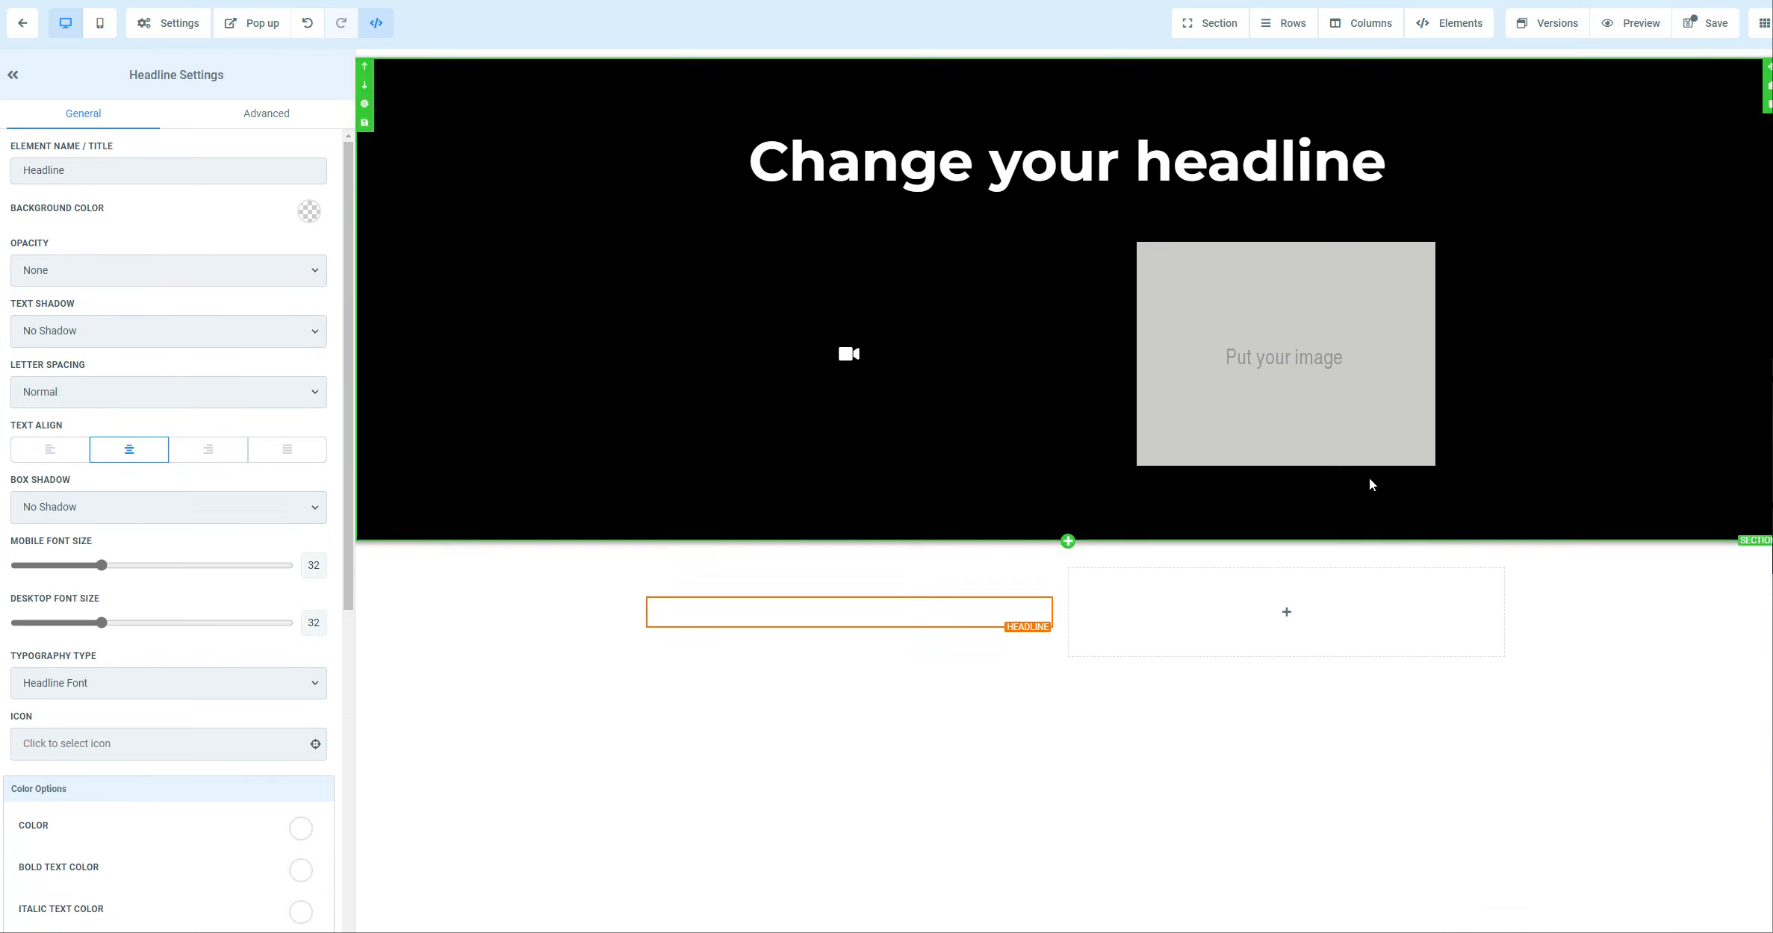